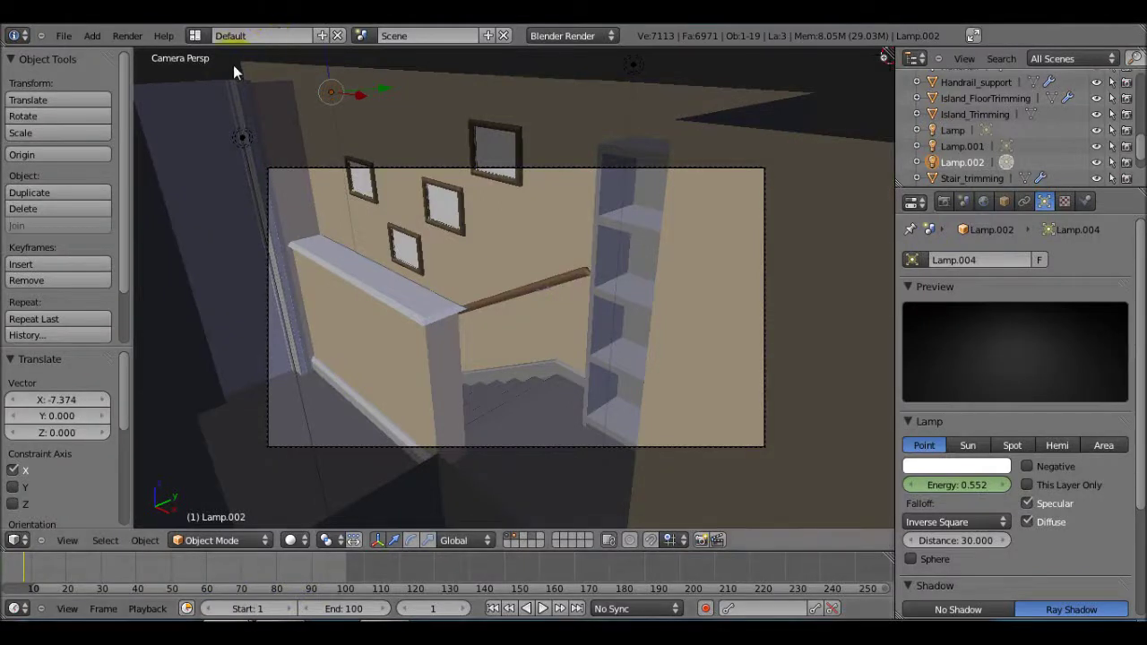
Render the current frame of the dim staircase scene from the camera.
key("F12")
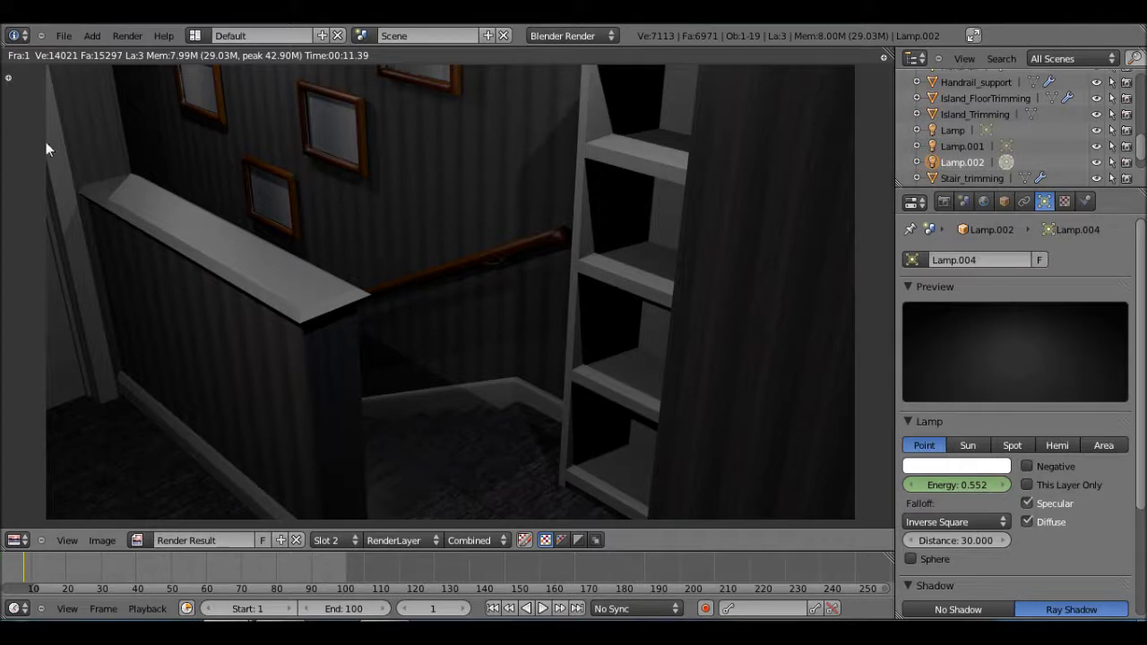
Open Hallway3.blend from the recent files list and view it through the scene camera.
left_click(63, 35)
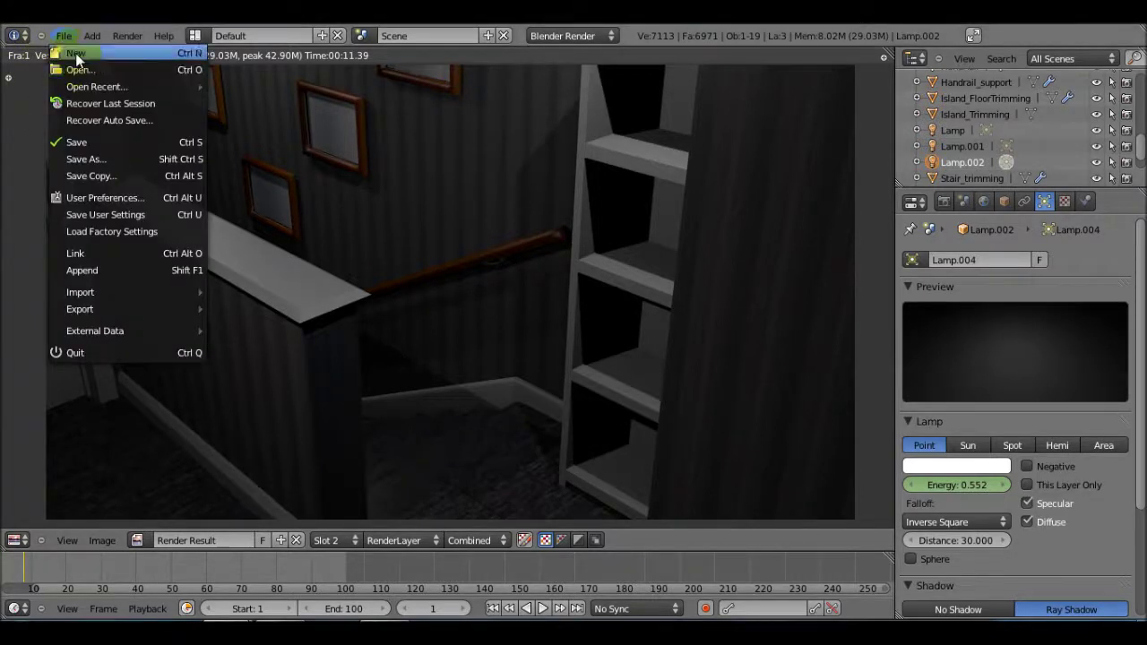
mouse_move(167, 86)
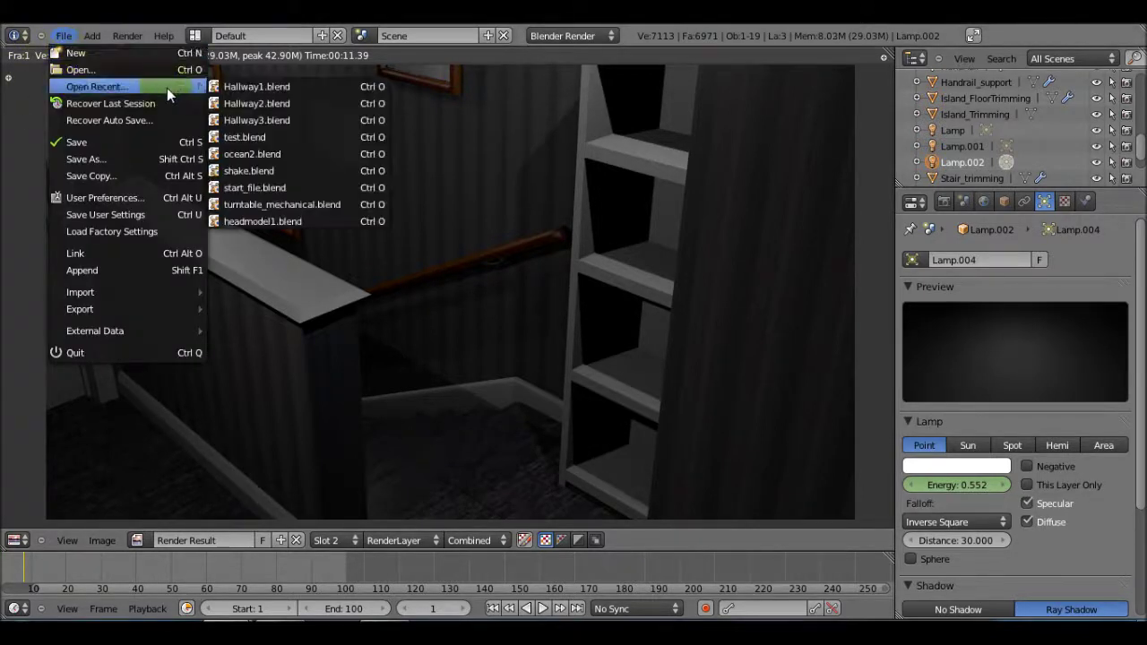
left_click(316, 120)
middle_click_drag(402, 215, 445, 378)
key("KP_0")
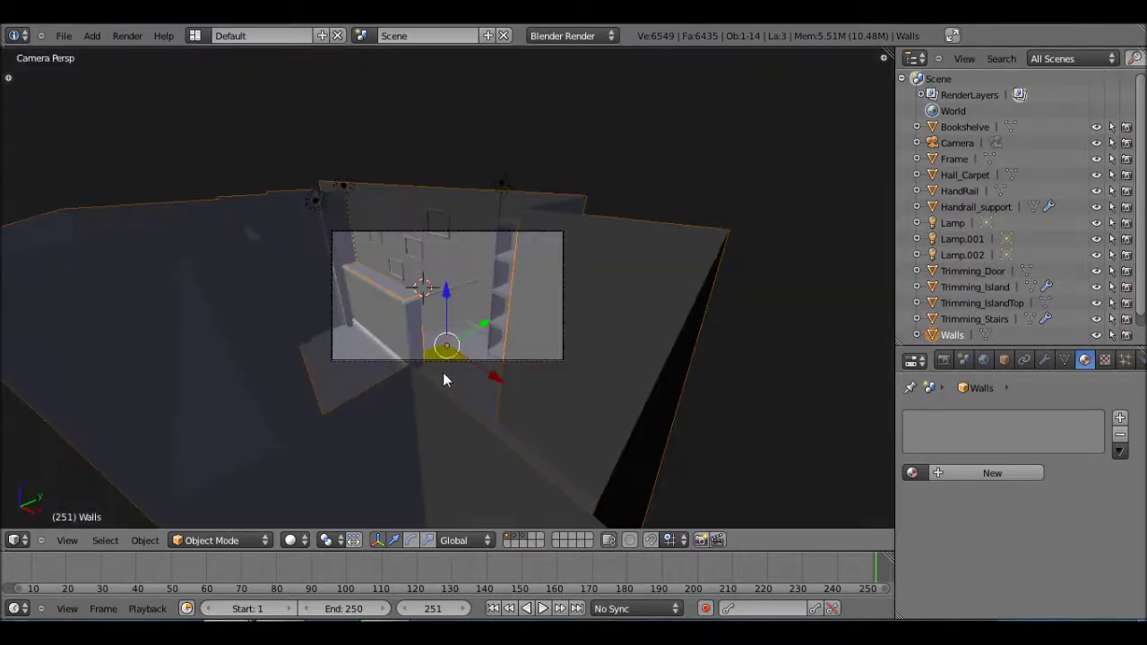
Orbit around the hallway model to inspect it from above, then return to the camera view.
scroll(442, 372, "down", 3)
scroll(29, 250, "up", 6)
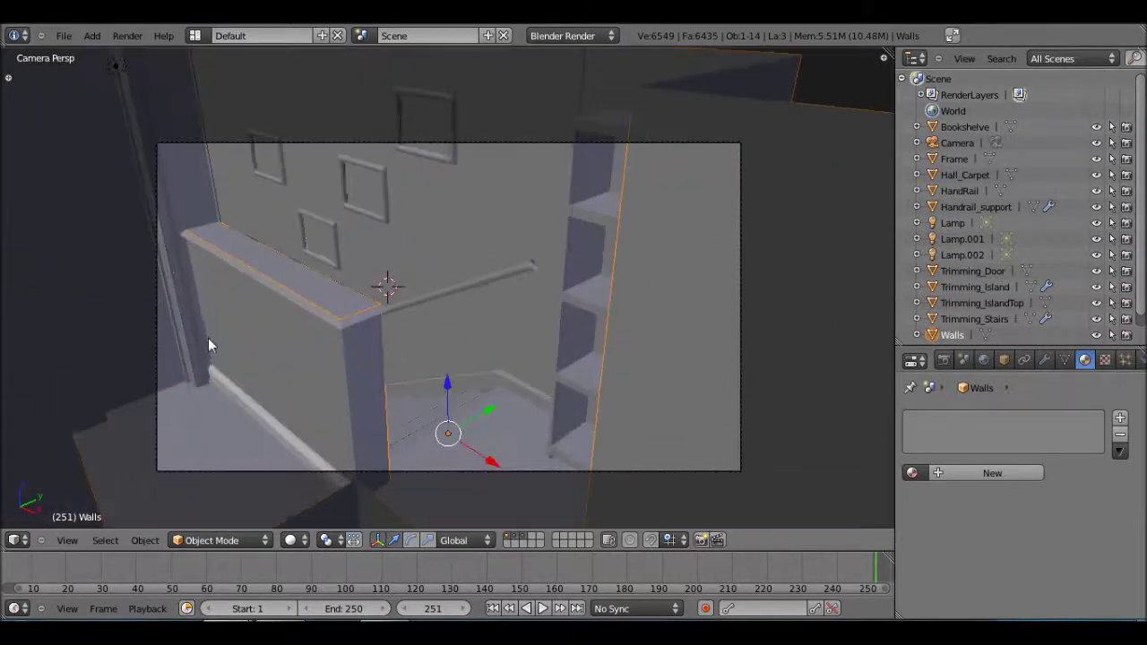
scroll(248, 439, "down", 3)
middle_click_drag(249, 446, 376, 392)
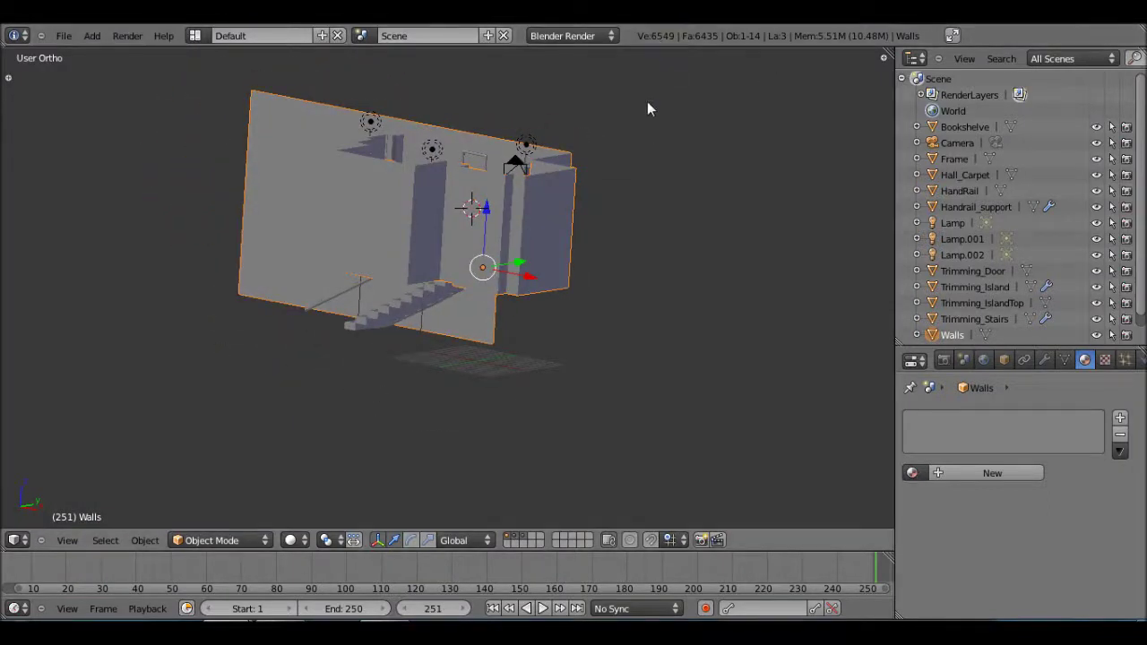
middle_click_drag(543, 187, 399, 383)
key("KP_0")
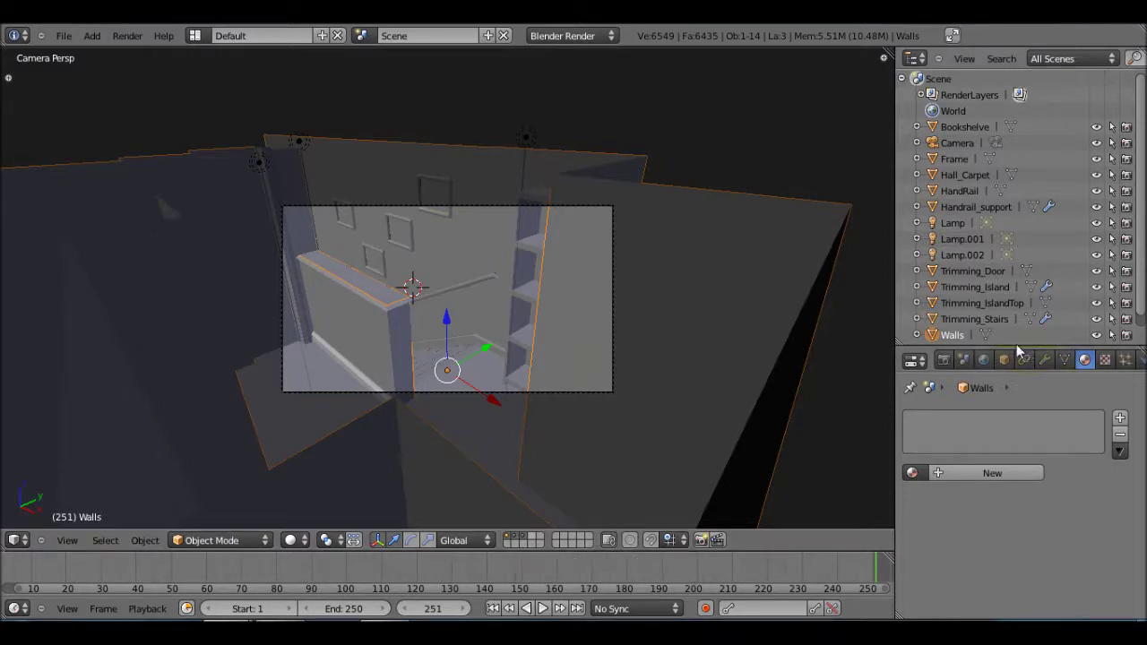
Select Handrail_support and HandRail, enlarge the Properties area, and select the Walls object.
left_click(957, 208)
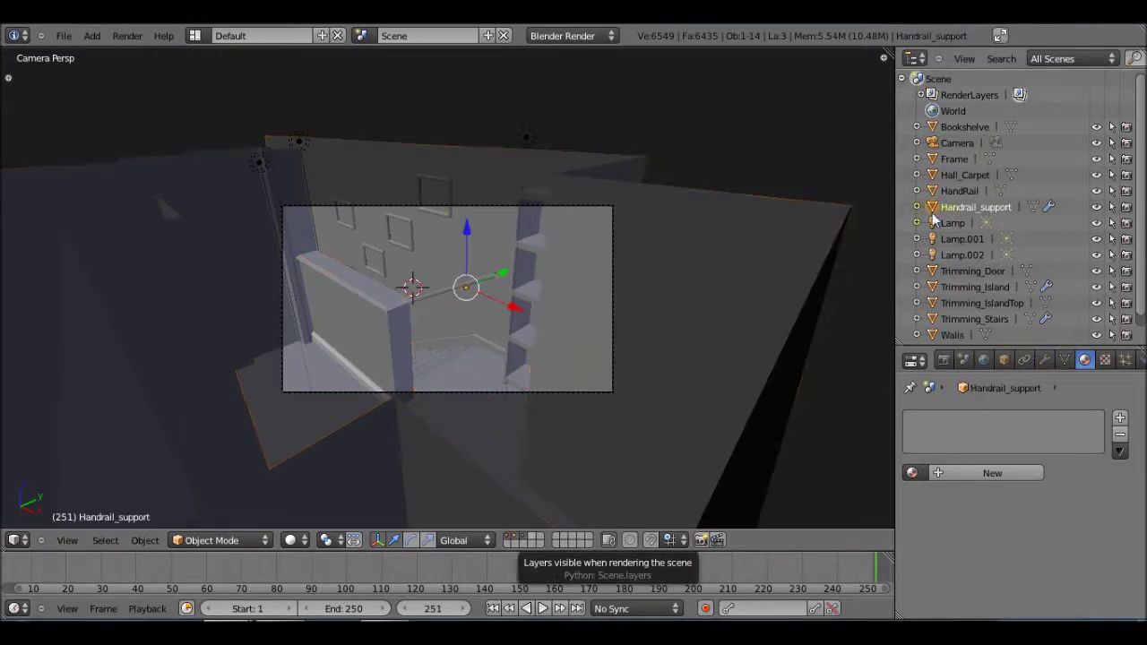
left_click(951, 191)
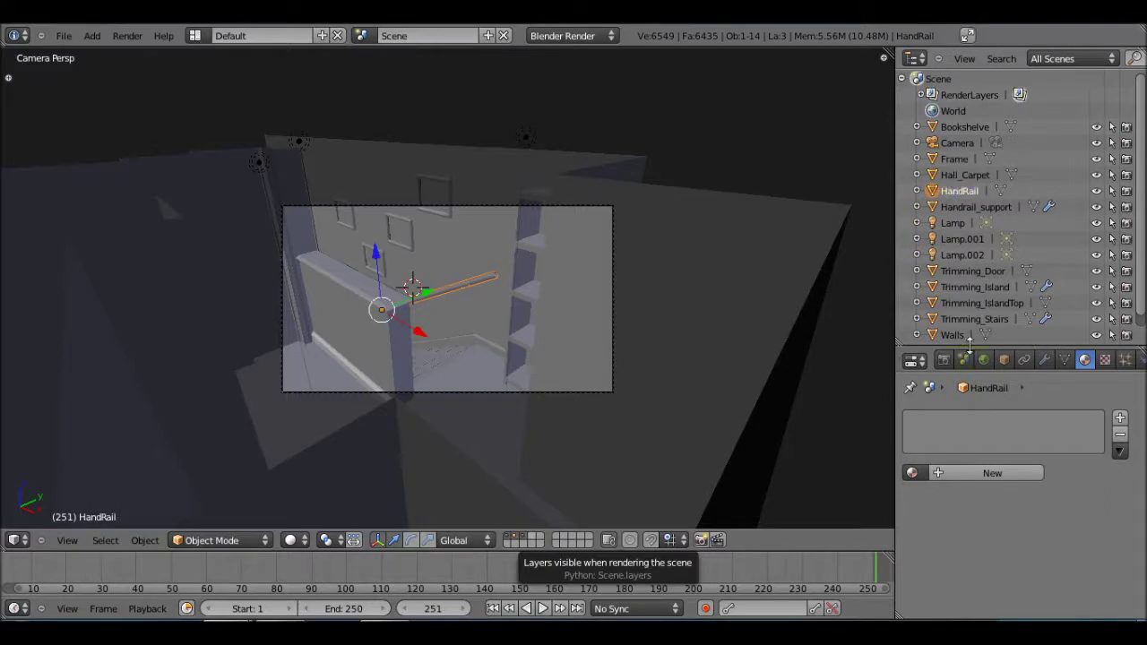
left_click_drag(969, 341, 969, 133)
left_click(905, 224)
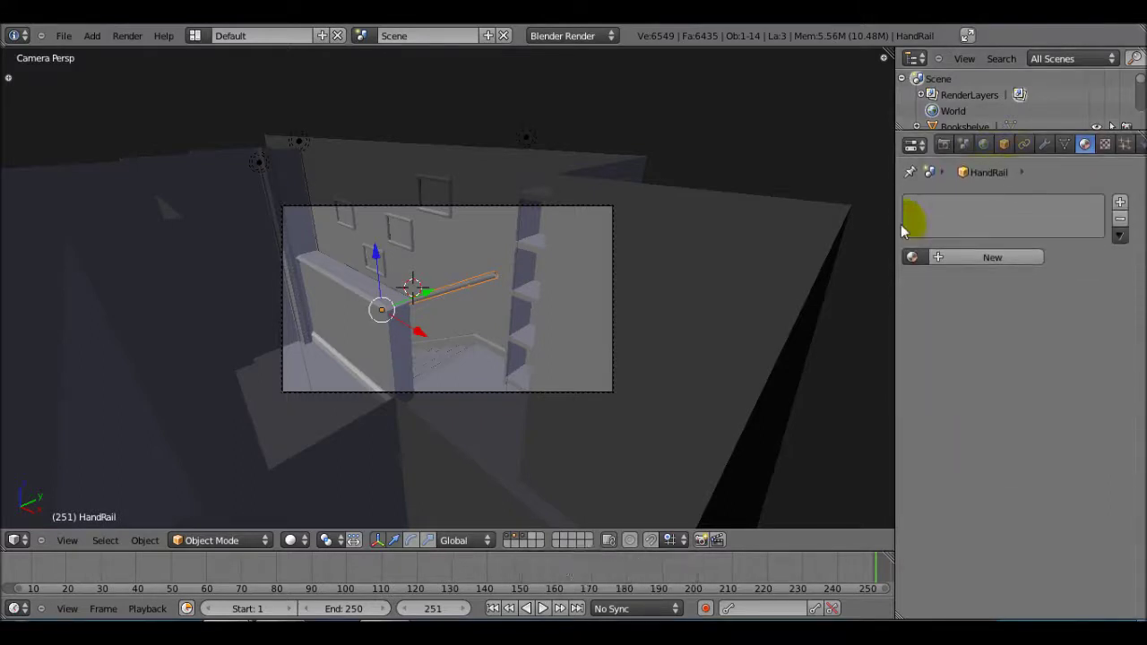
right_click(490, 254)
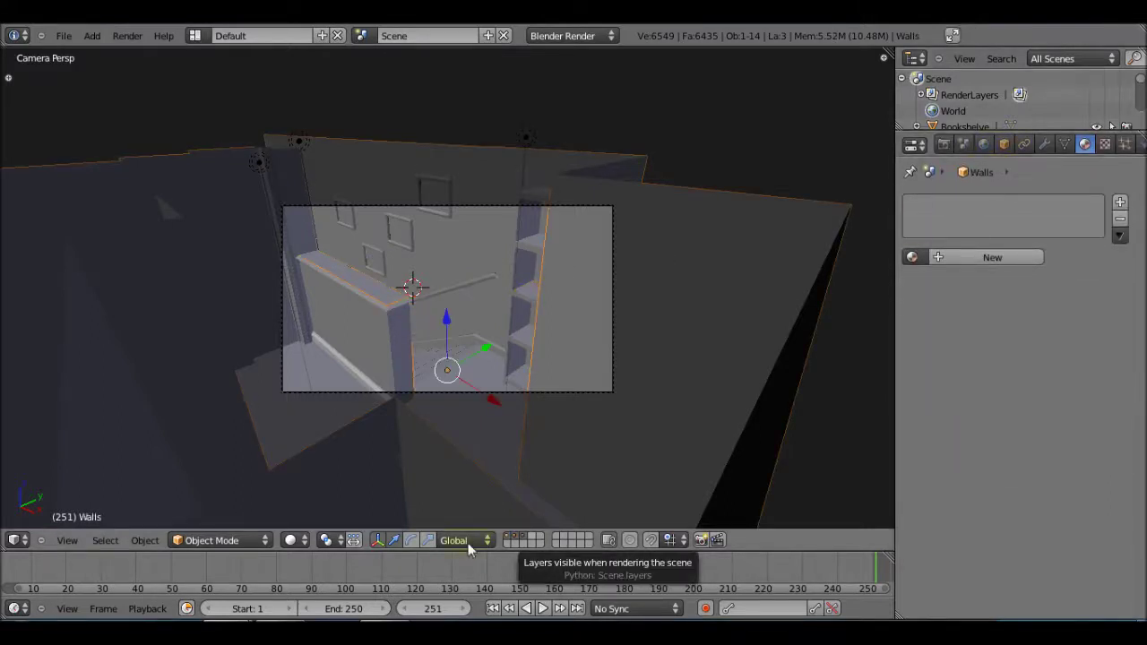
right_click(369, 313)
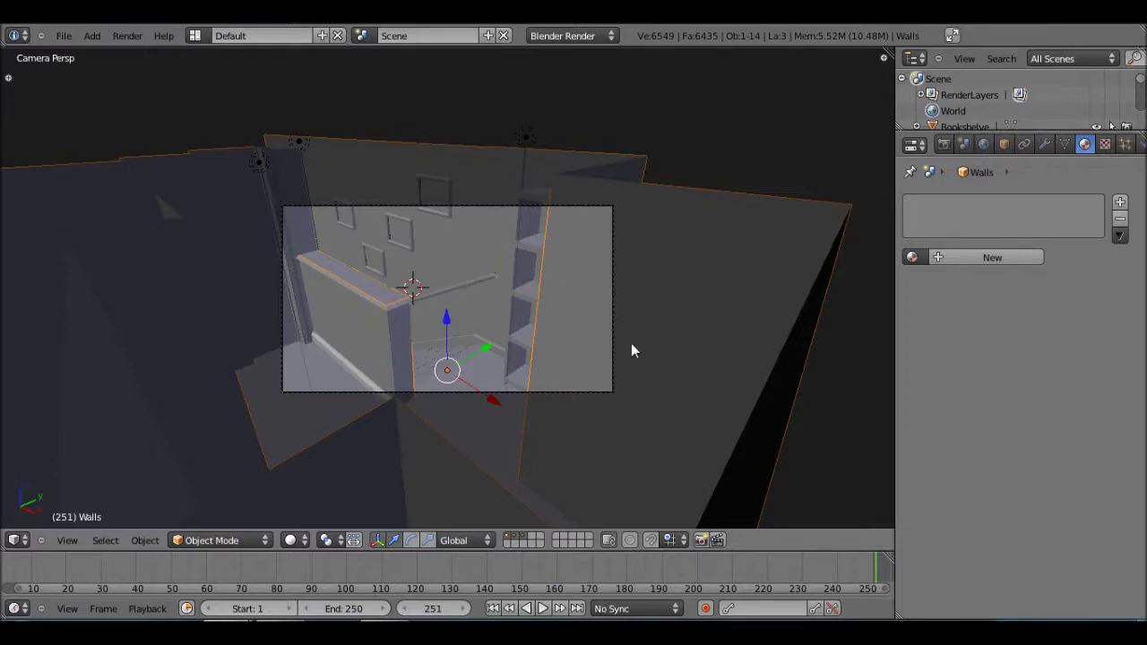
middle_click_drag(674, 301, 472, 370)
Give the Walls object a new material named Wall.
key("KP_0")
left_click(940, 258)
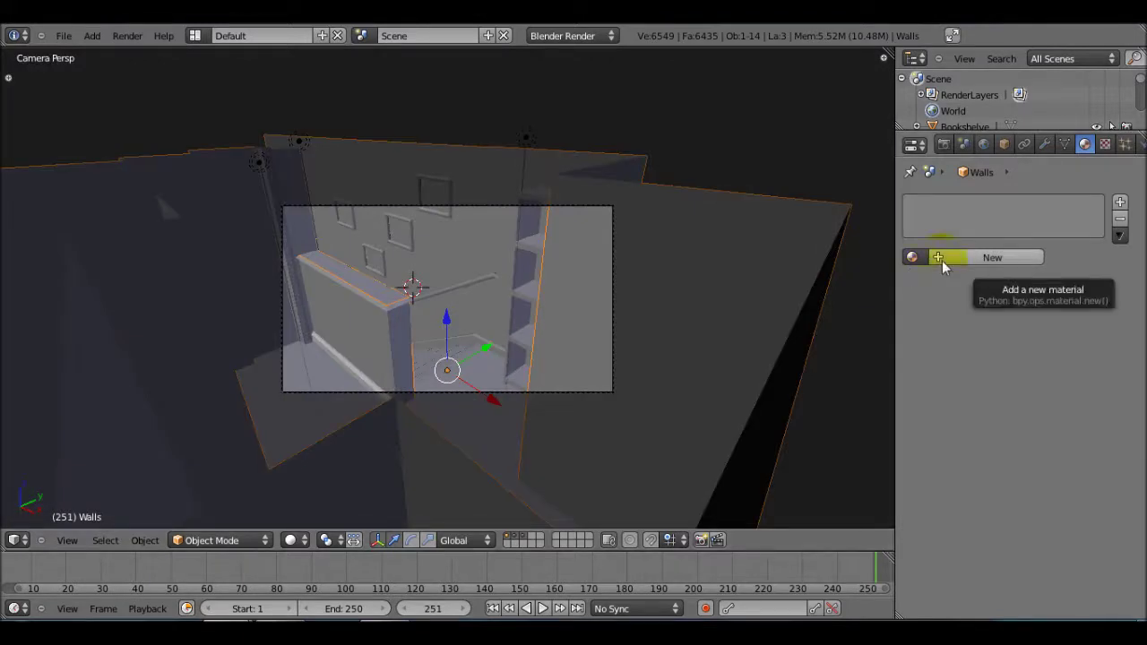
left_click(941, 259)
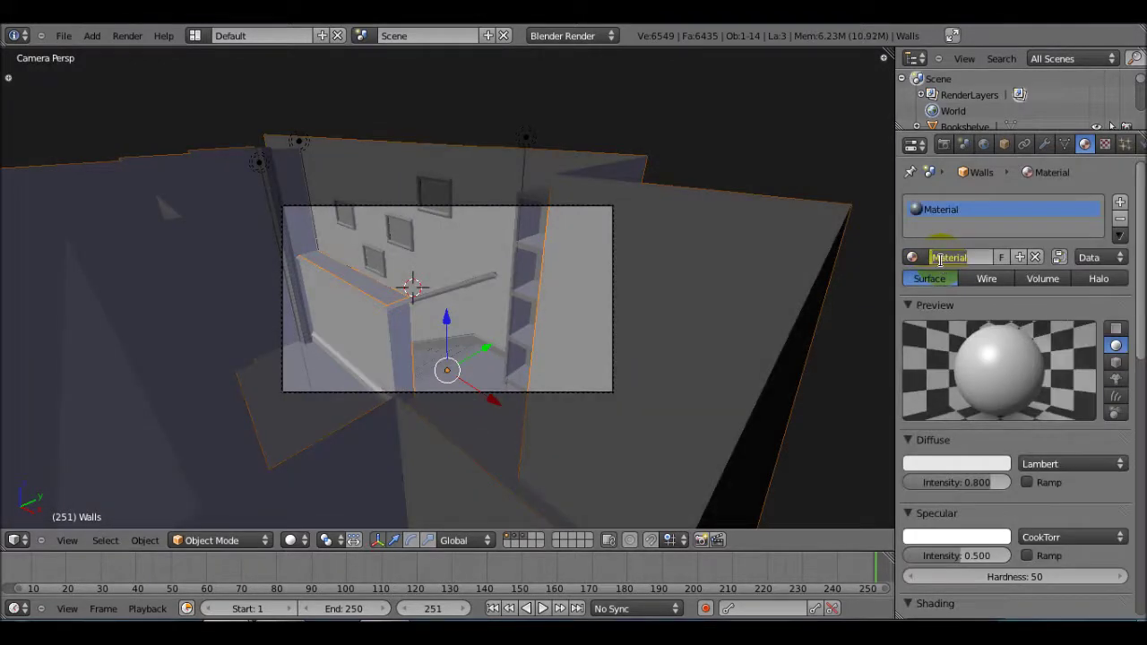
key("BackSpace")
type("Wall")
key("Return")
Add a texture named Wall to the material and make it an Image or Movie type.
left_click(1104, 144)
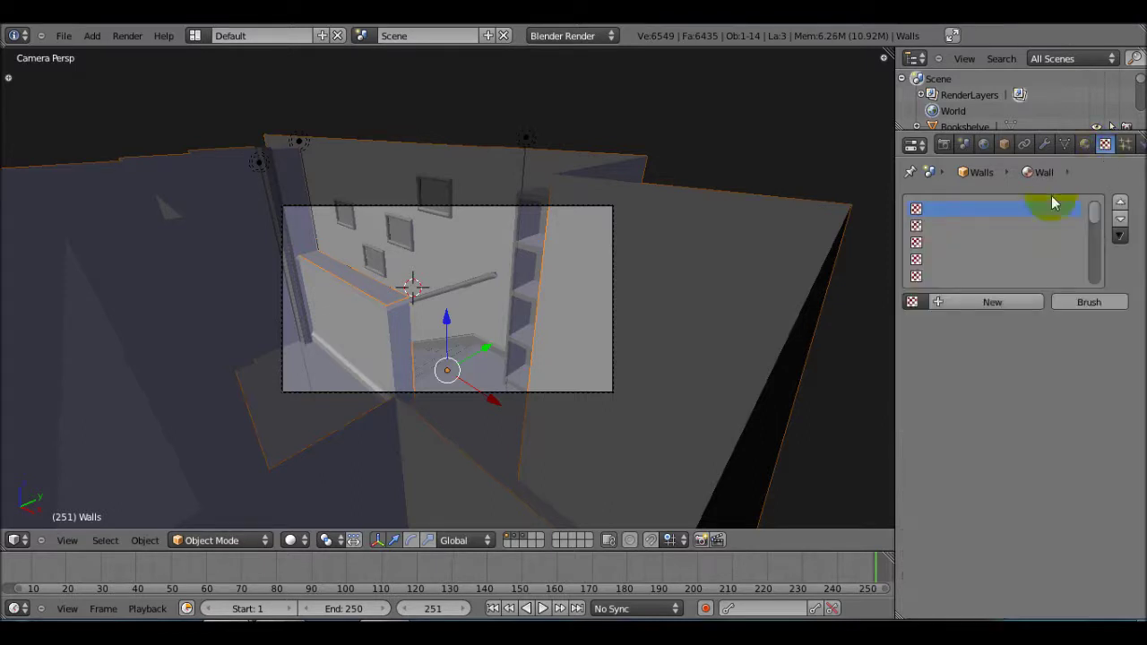
left_click(963, 302)
double_click(953, 303)
type("Wa")
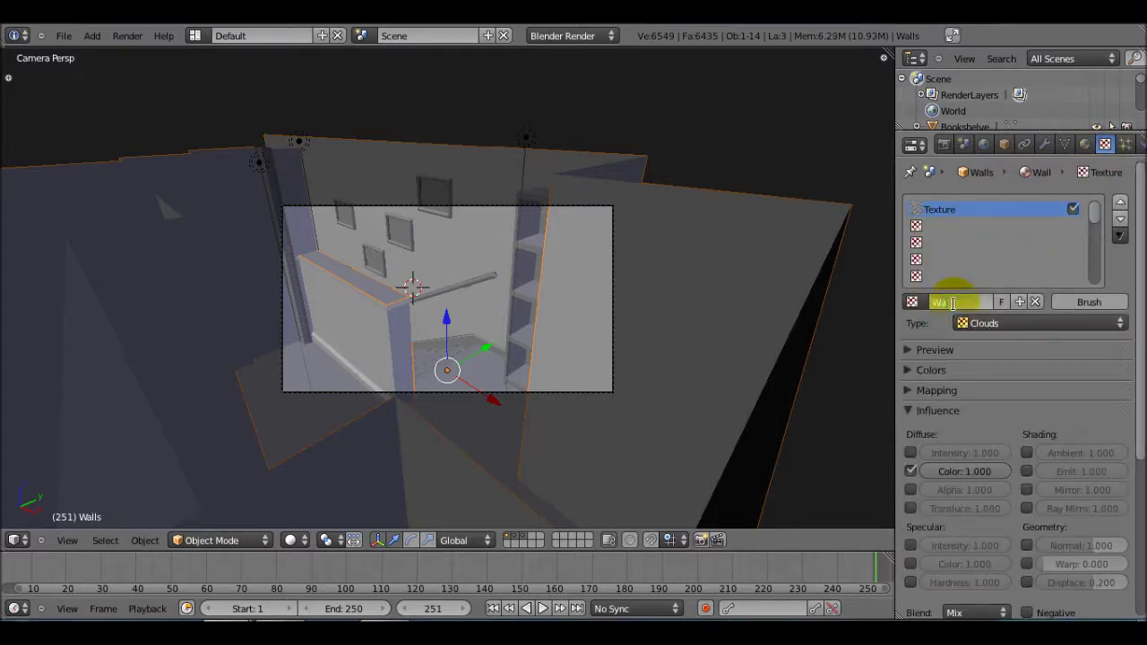
type("ll")
key("Return")
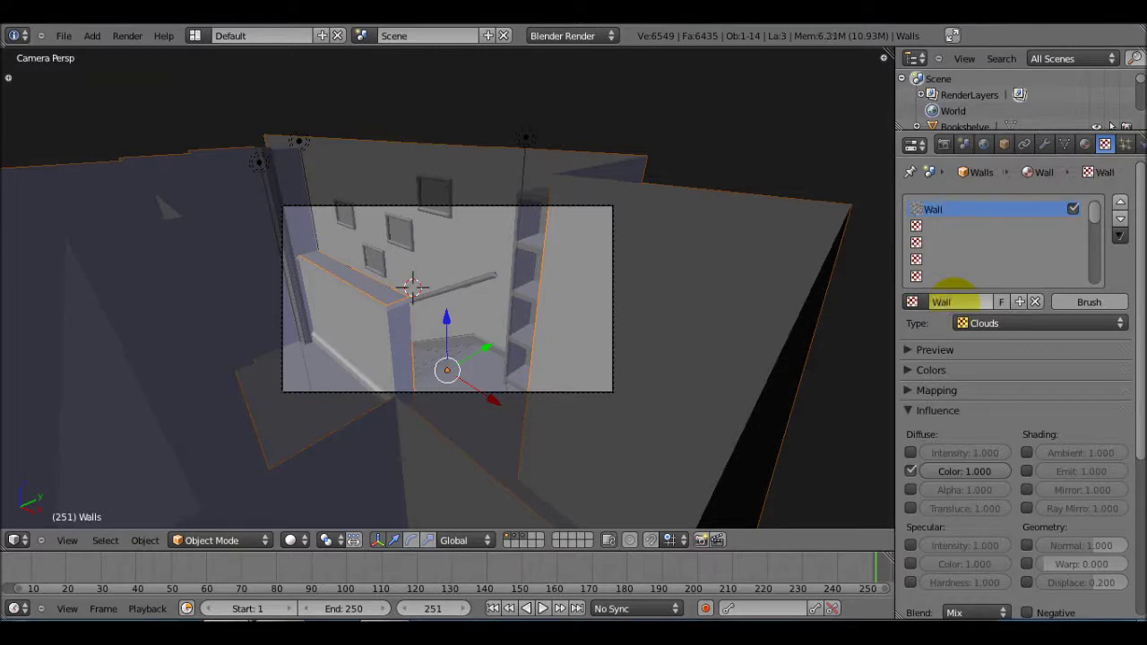
left_click(986, 324)
left_click(981, 220)
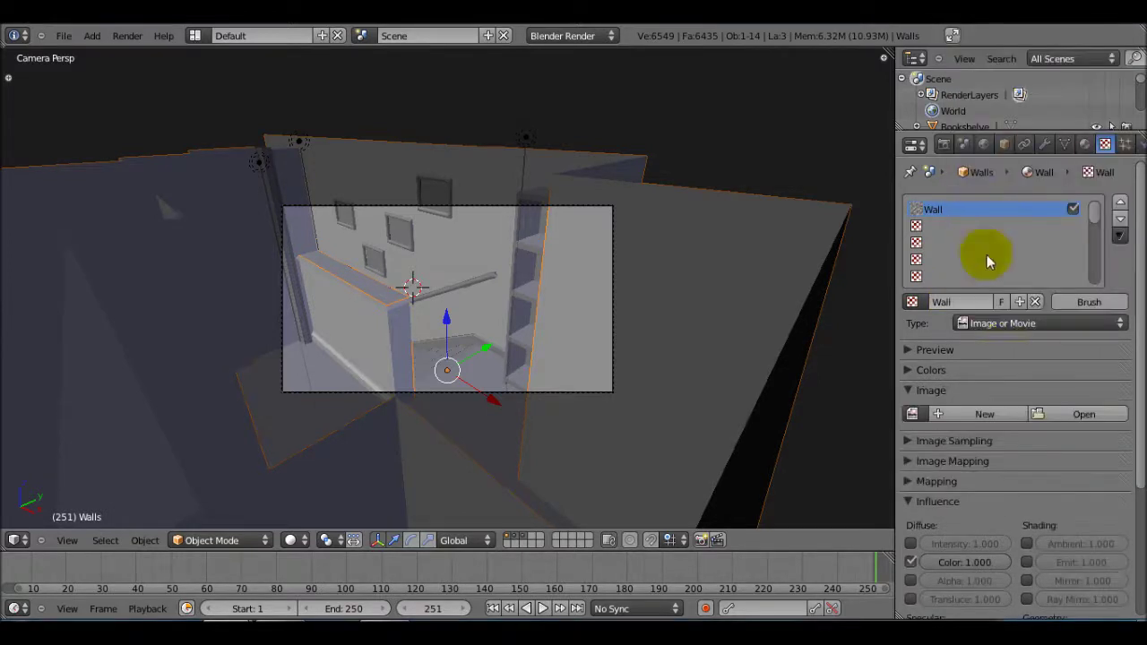
Load heavyspanishlace.jpg from the Textures folder as the Wall texture image.
left_click(1080, 414)
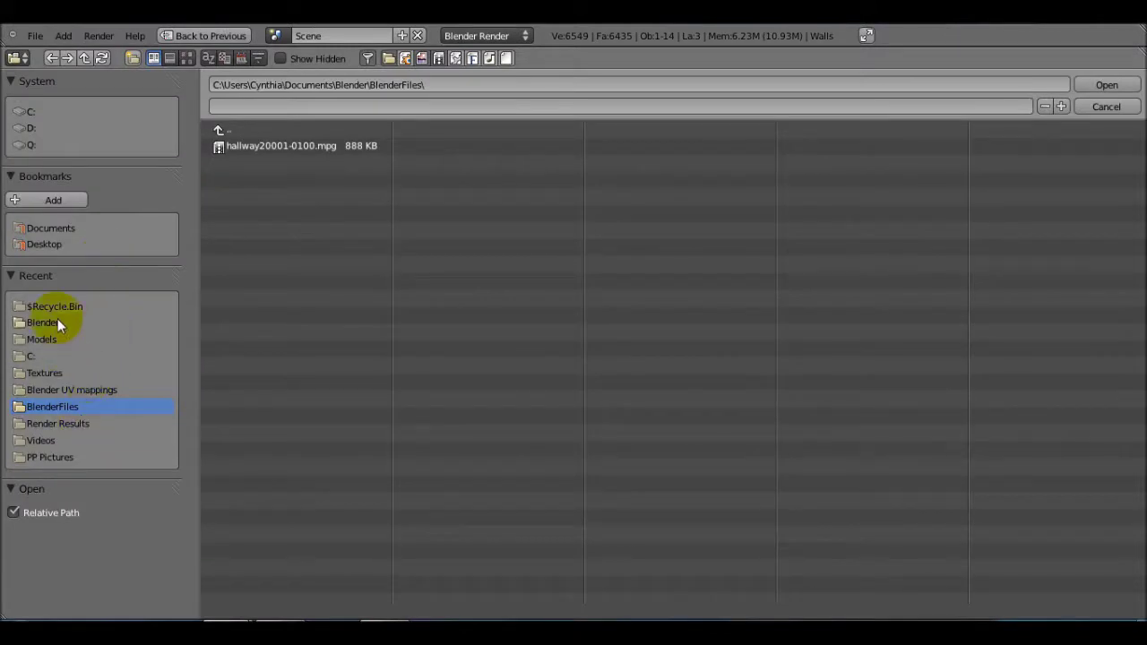
left_click(45, 373)
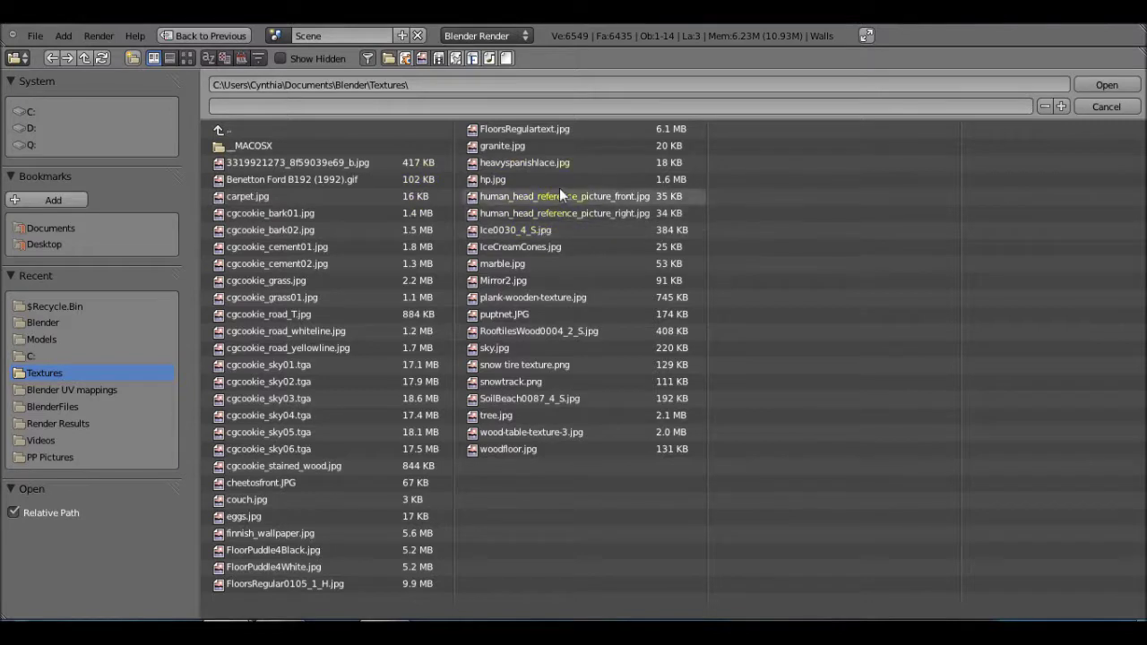
double_click(549, 161)
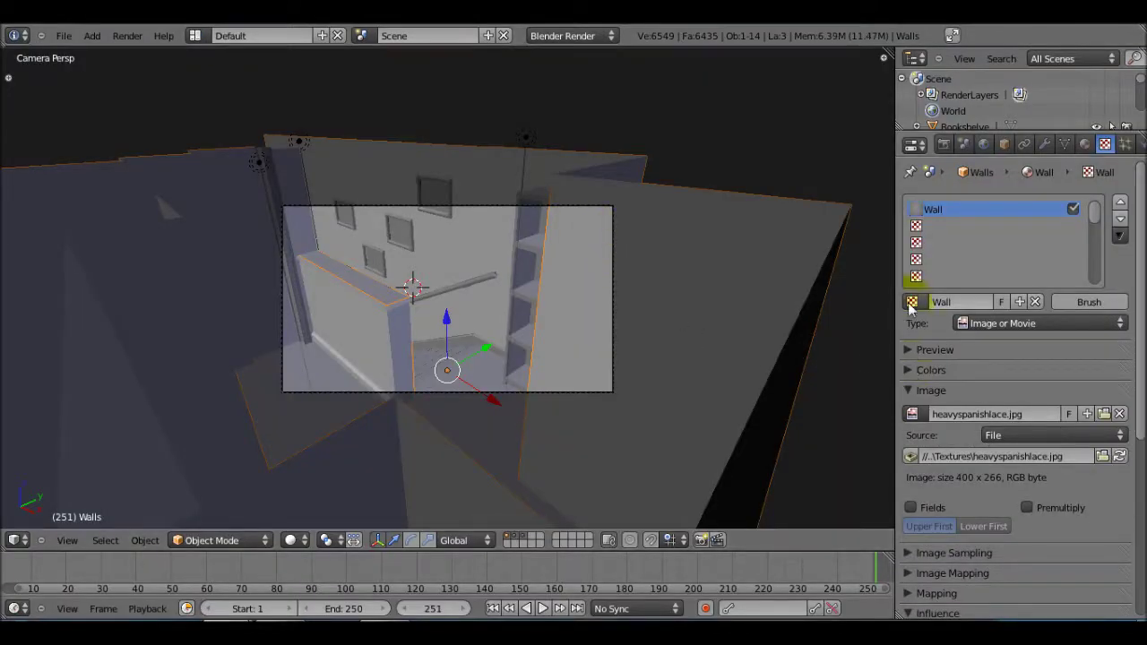
left_click(907, 349)
scroll(906, 346, "down", 1)
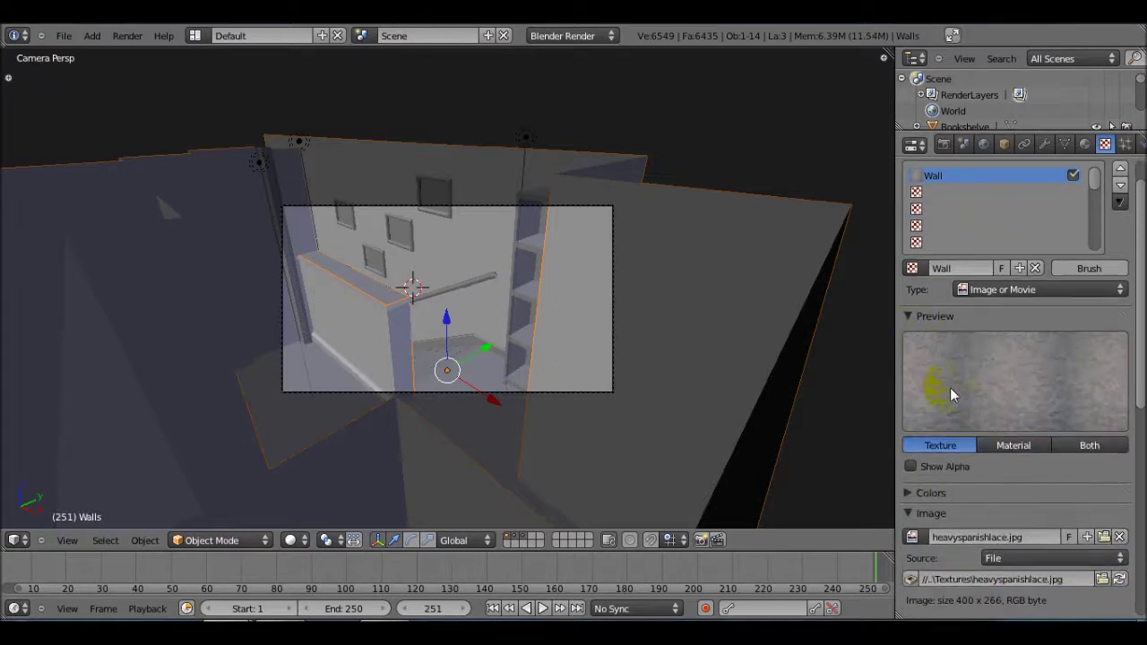
Repeat the Wall texture 15 times in X and Y, then render a test frame.
scroll(994, 394, "down", 1)
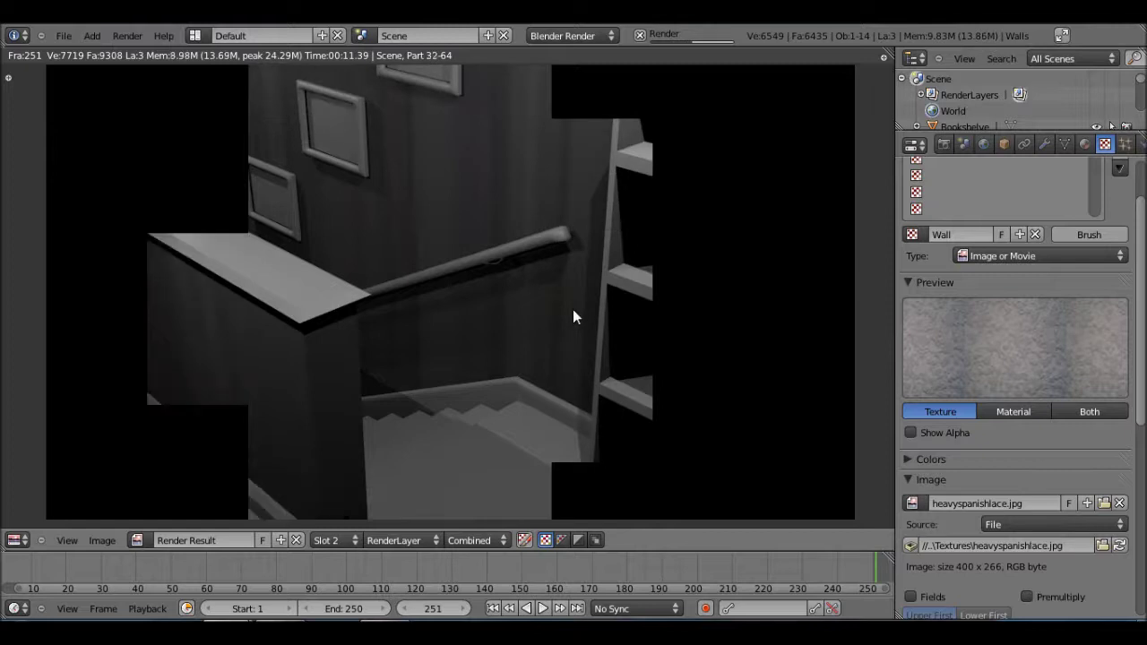
scroll(911, 486, "down", 1)
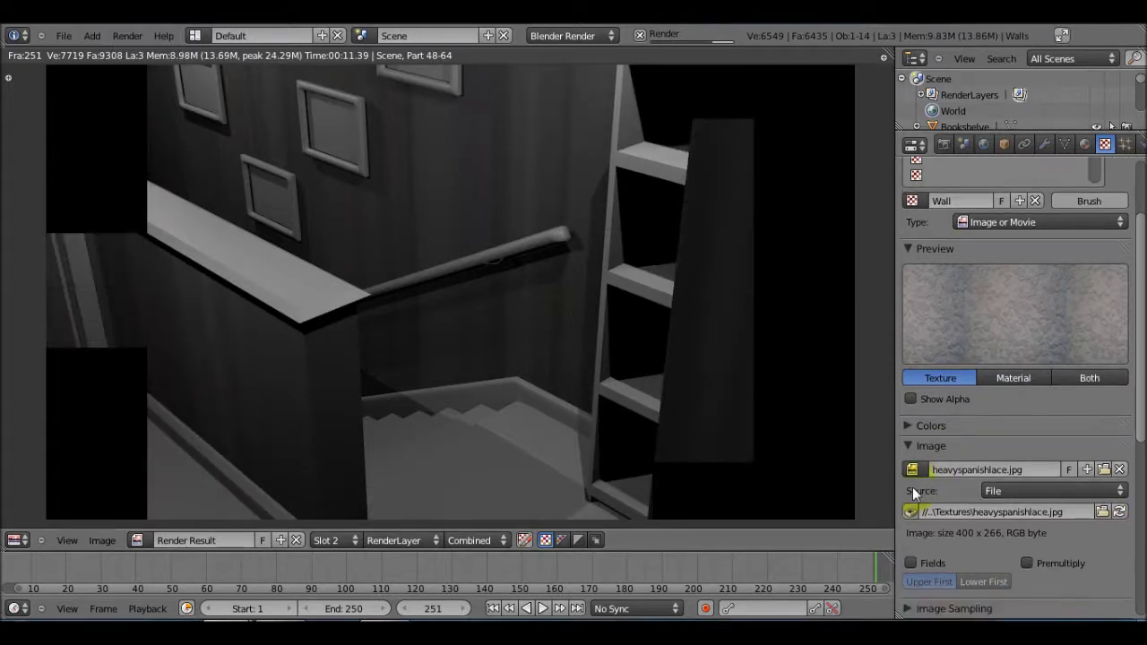
left_click(913, 445)
scroll(912, 440, "down", 2)
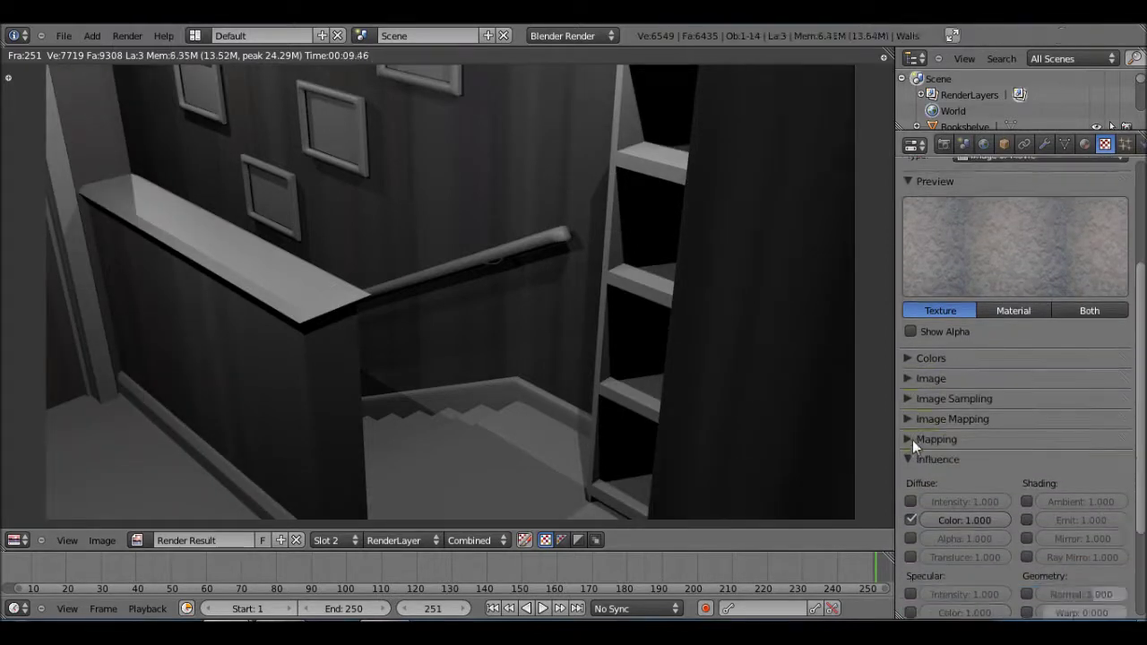
left_click(909, 420)
left_click(956, 480)
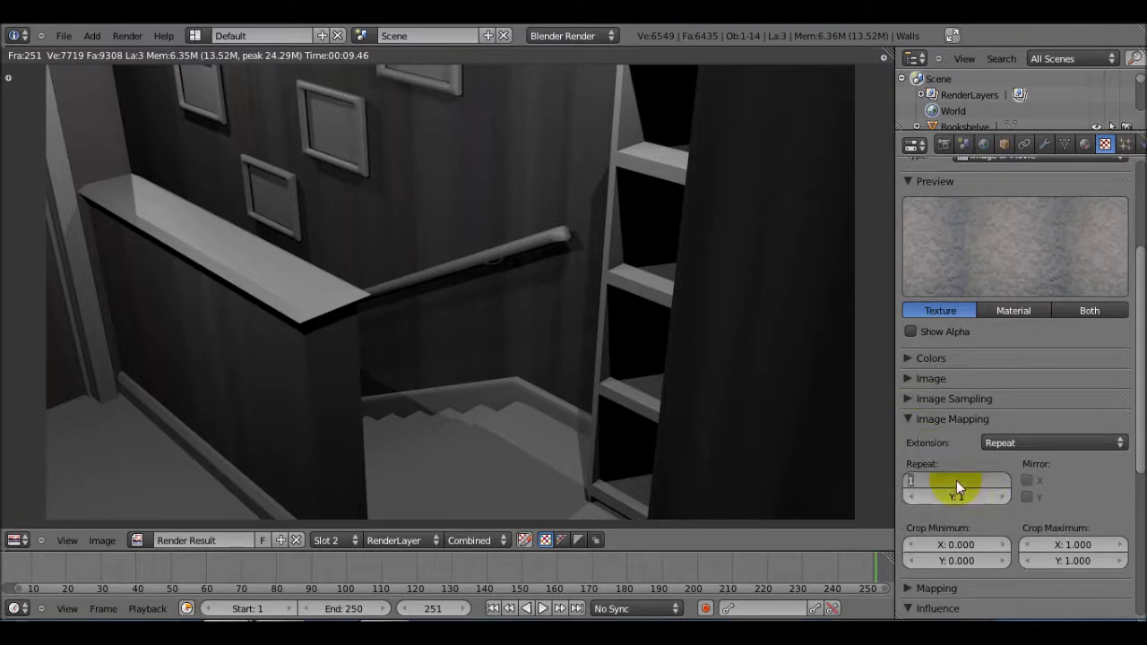
type("15")
key("Return")
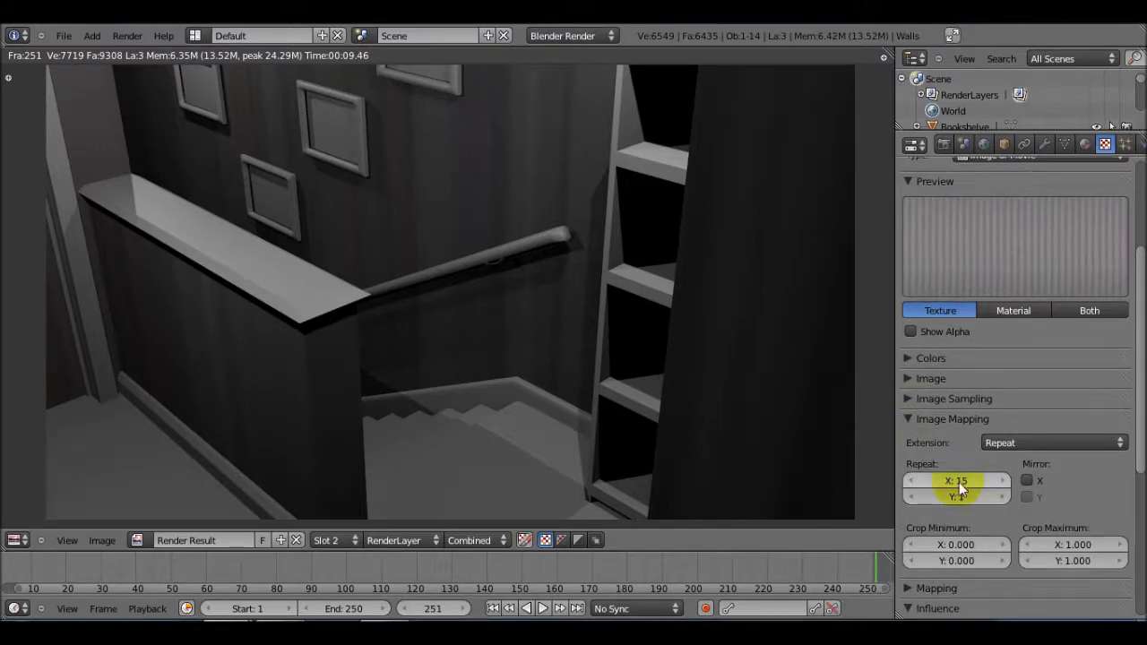
left_click(959, 497)
type("15")
key("Return")
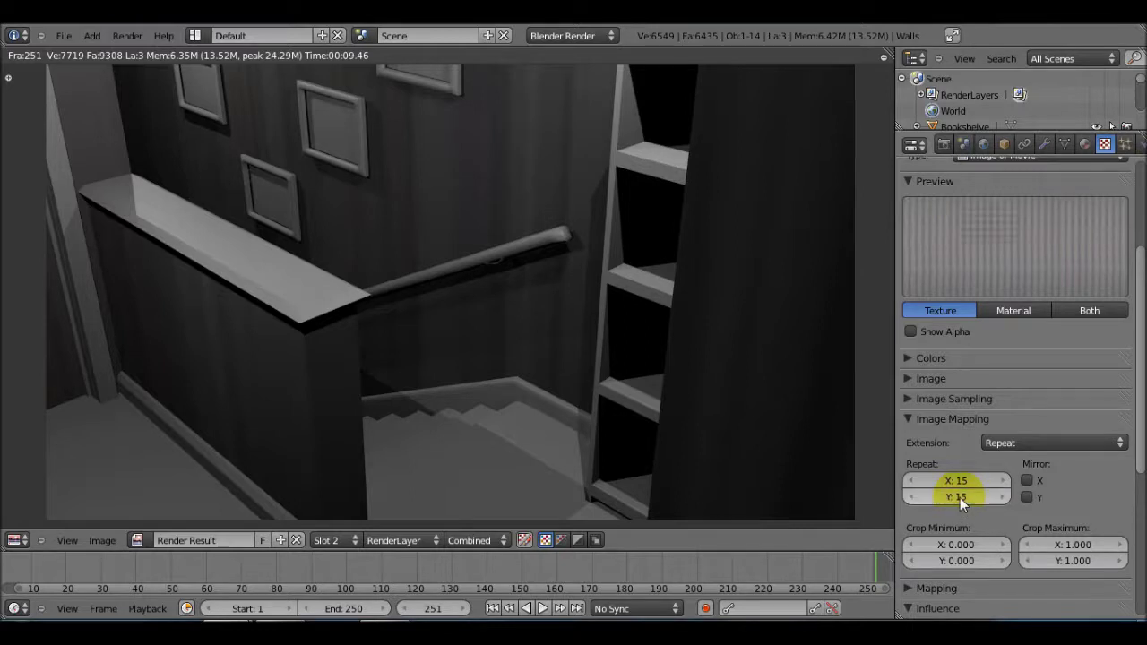
key("F12")
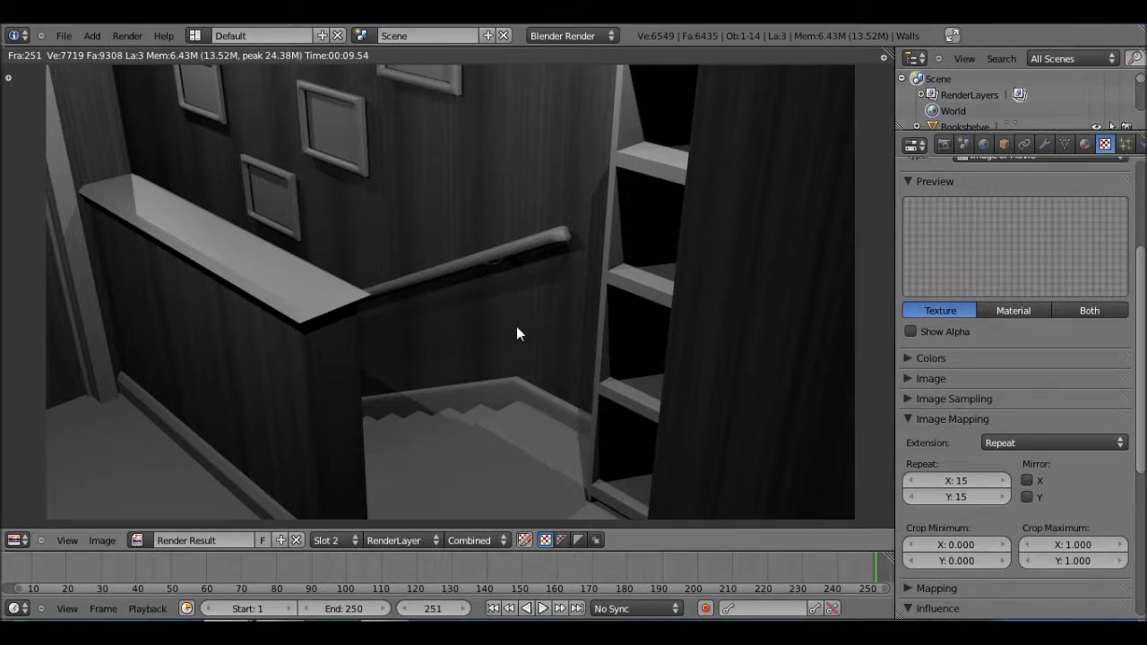
Select the Hall_Carpet object and give it a new material named Carpet.
key("Escape")
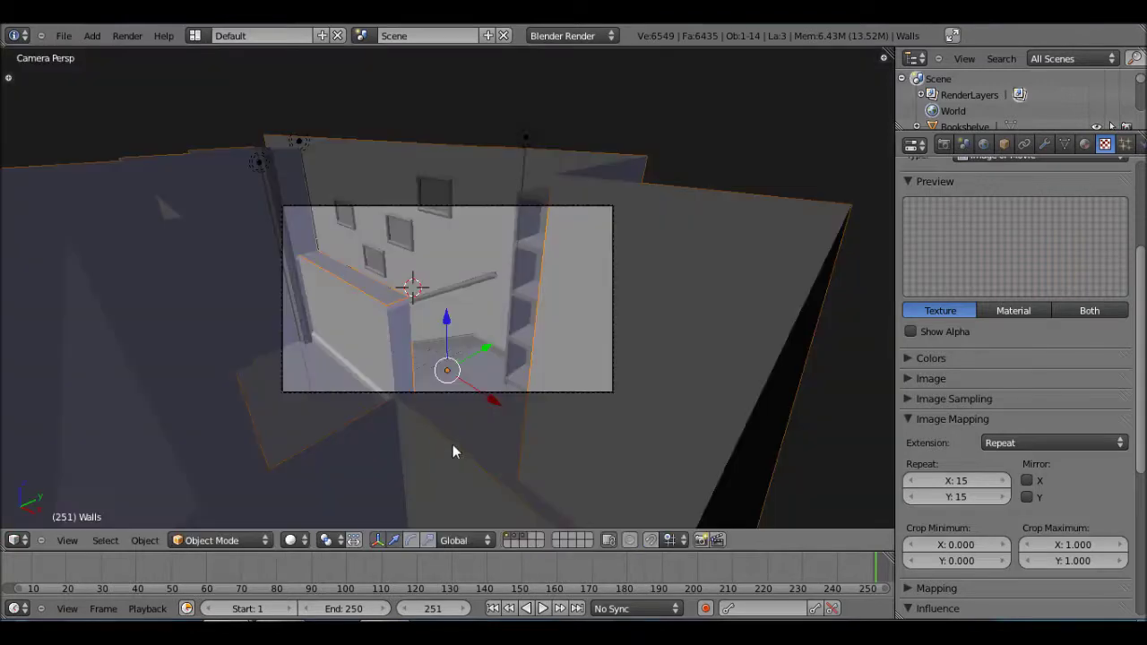
left_click(462, 381)
right_click(468, 403)
right_click(433, 435)
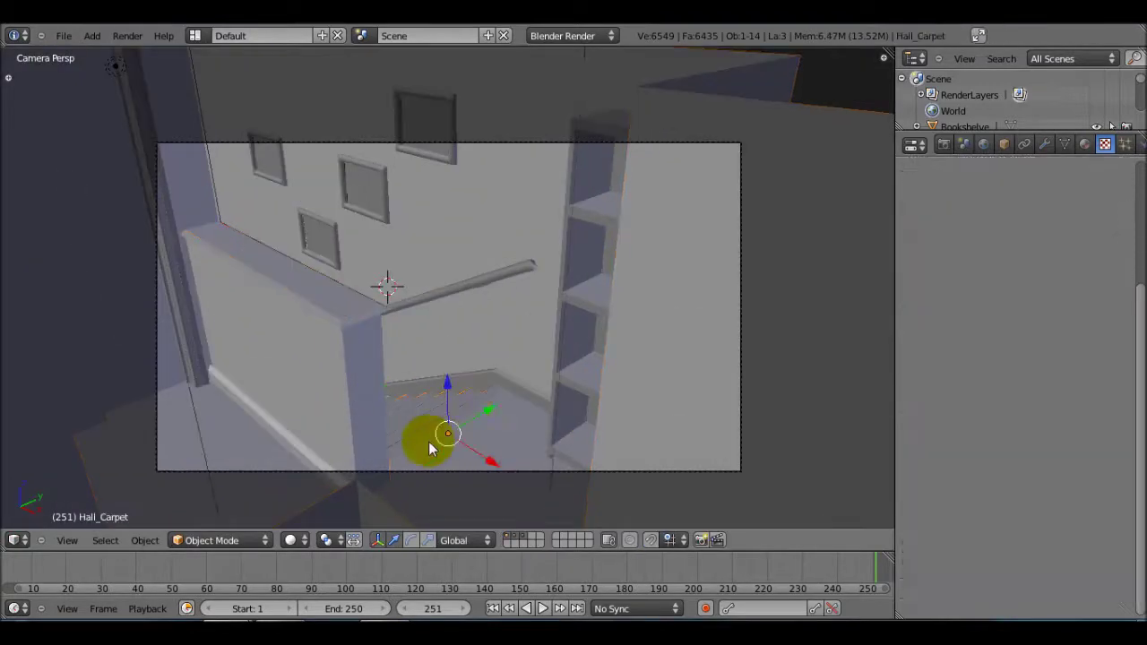
left_click(1085, 145)
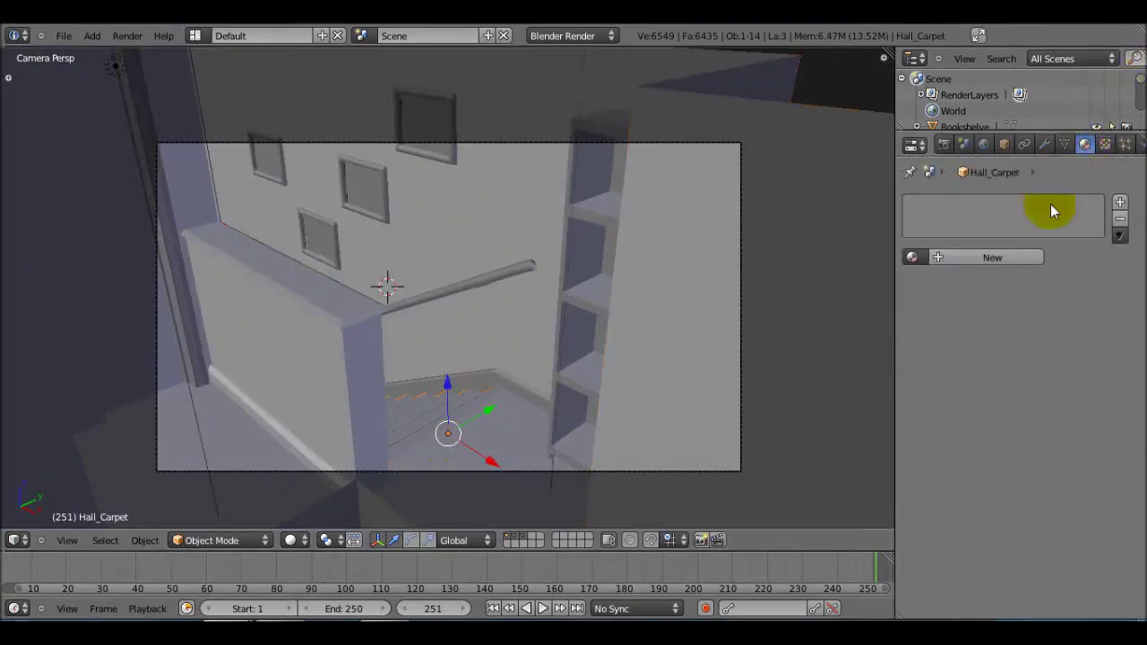
left_click(986, 258)
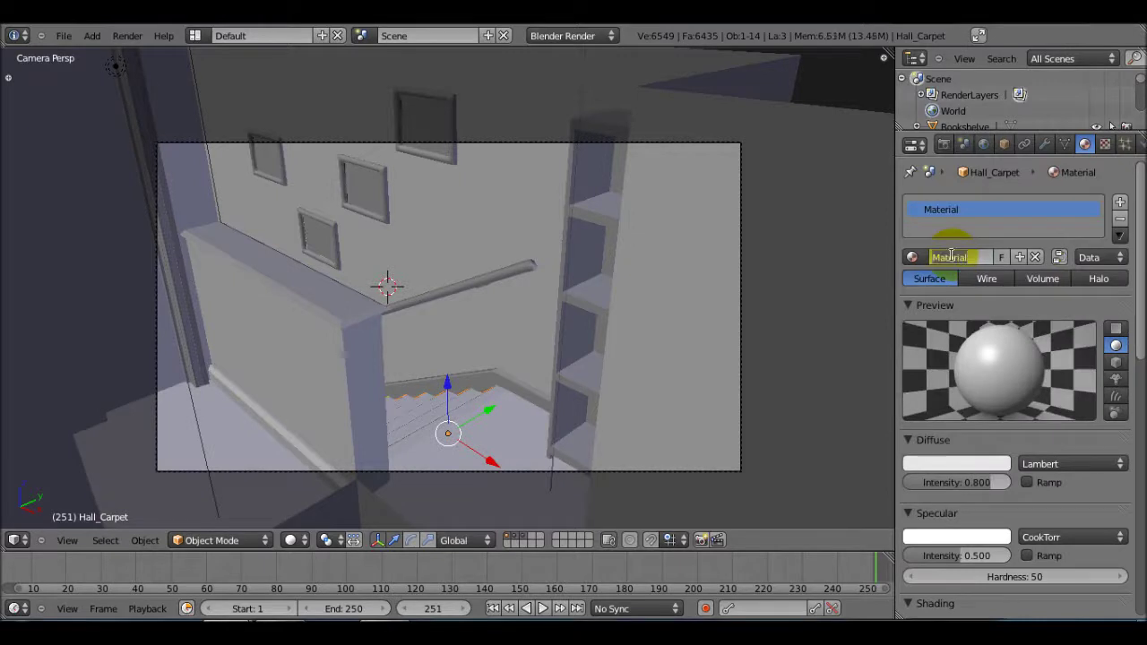
type("Carpet")
key("Return")
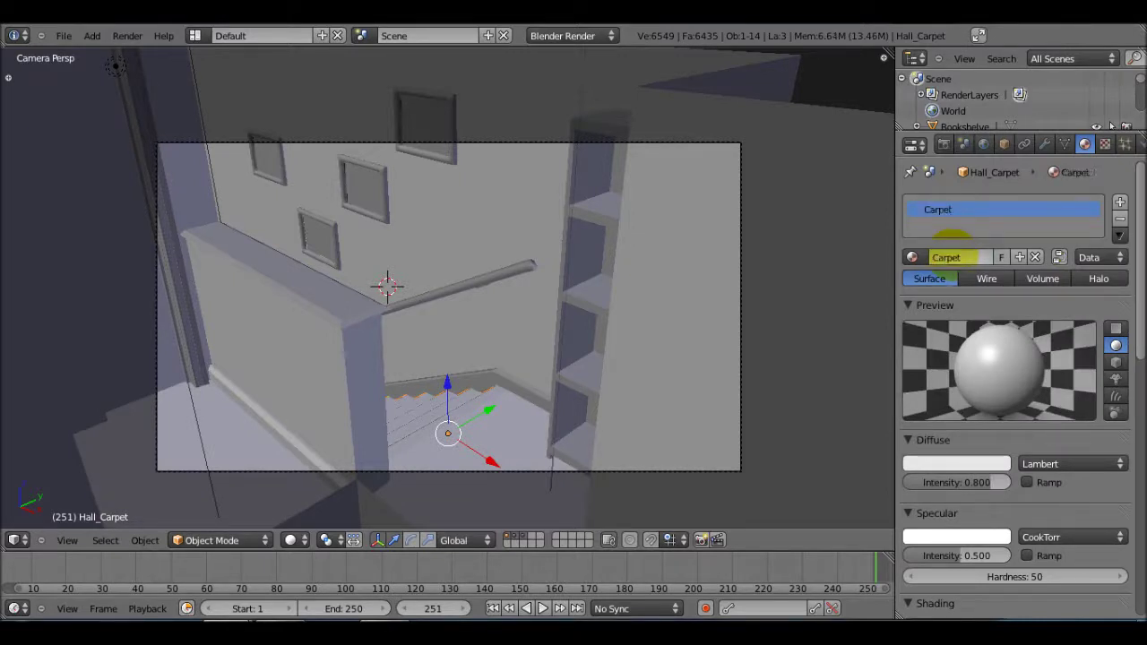
Add a new texture named Carpet to the Carpet material.
left_click(1104, 145)
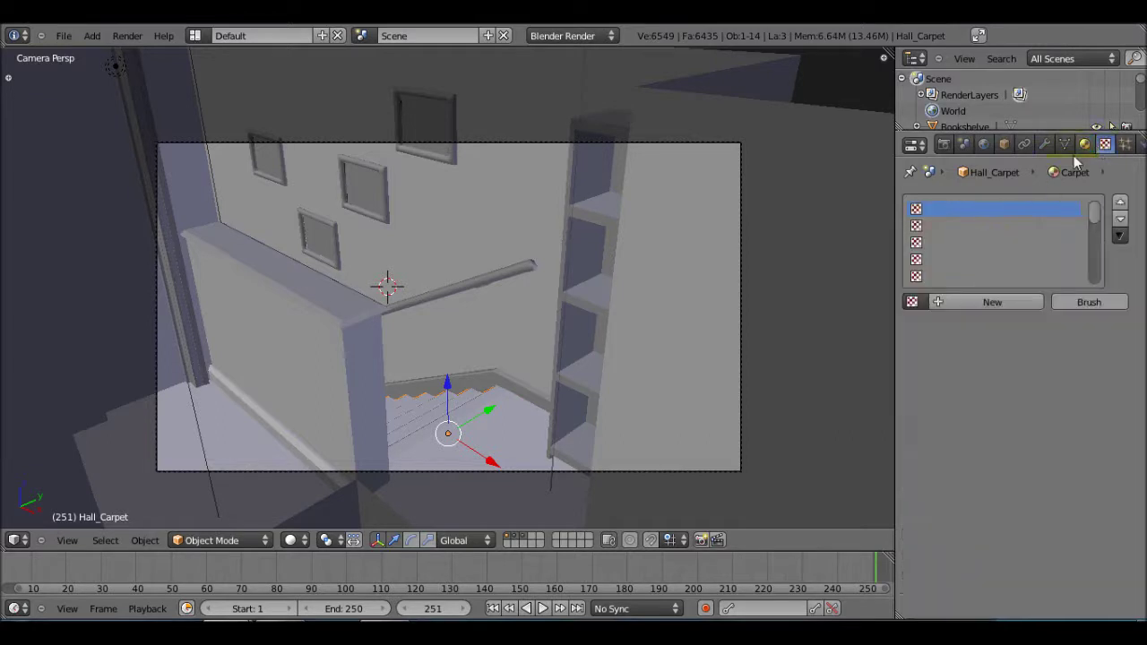
left_click(975, 302)
left_click(963, 302)
type("Carpet")
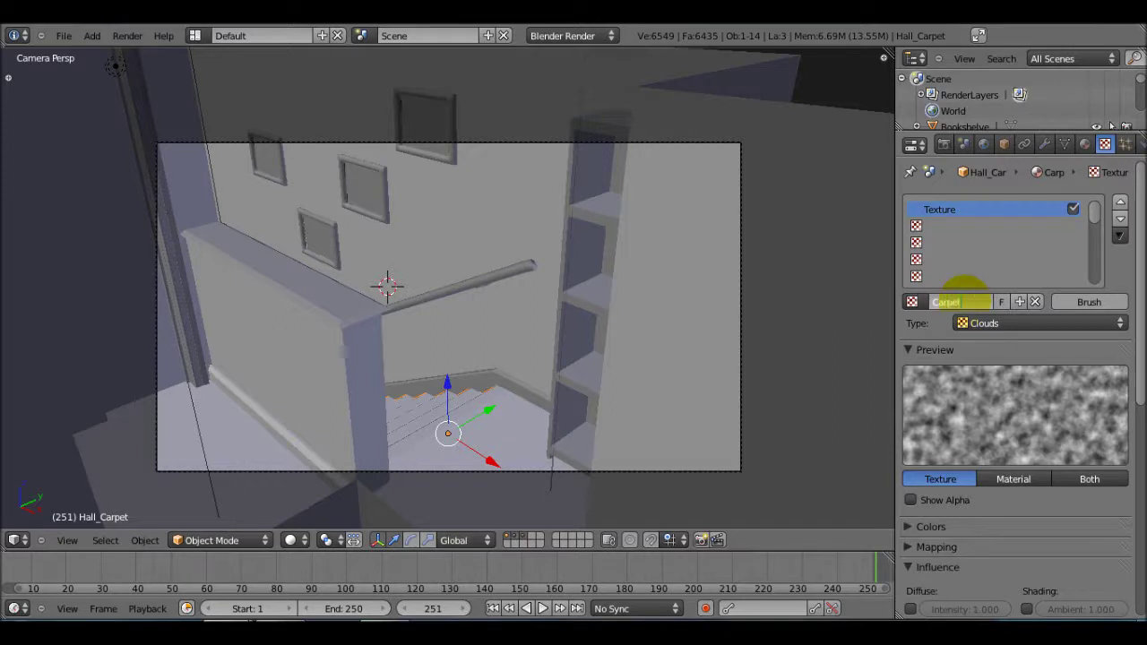
key("Return")
Make the Carpet texture an Image or Movie type using Textures/carpet.jpg, then render the frame.
left_click(985, 324)
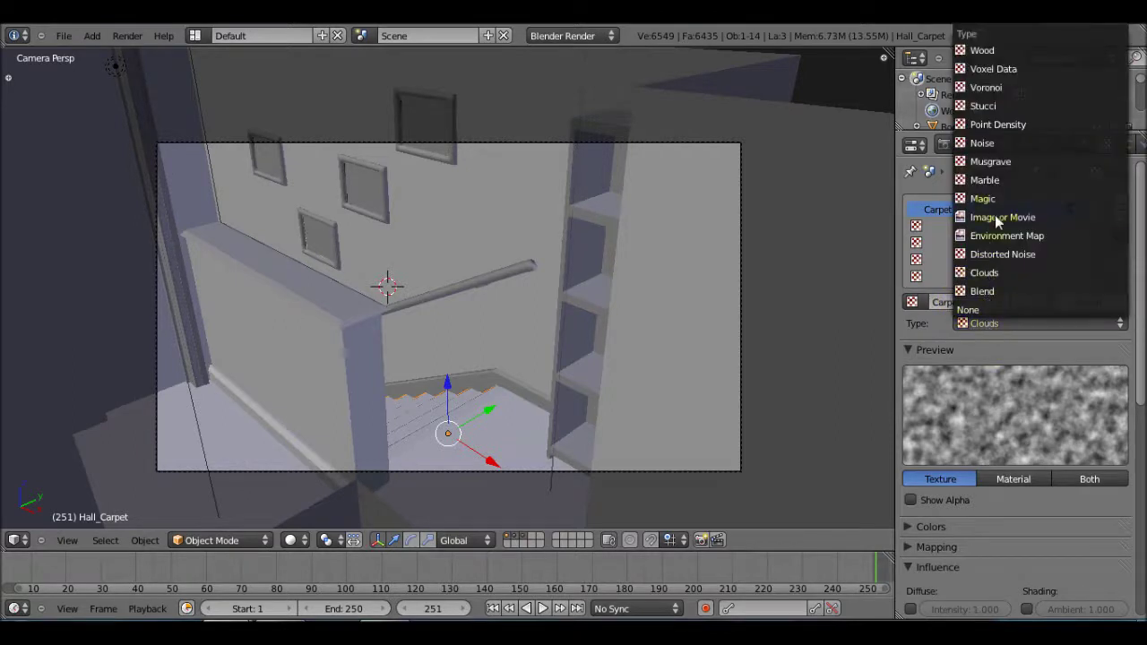
left_click(999, 216)
scroll(1021, 430, "down", 1)
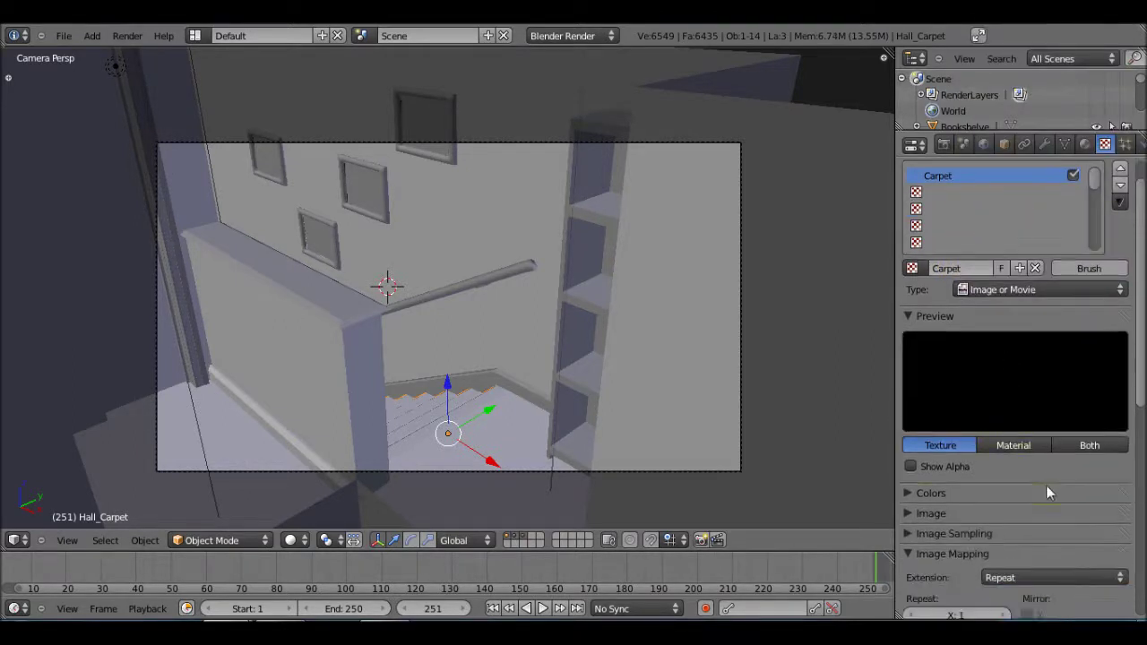
scroll(917, 513, "down", 2)
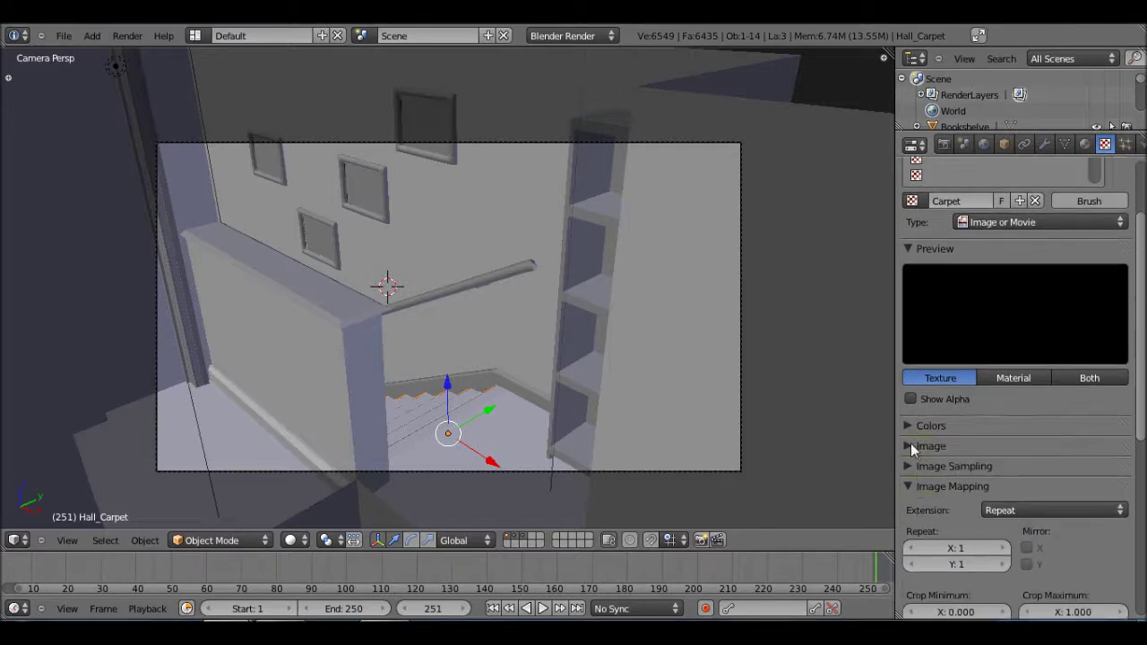
left_click(907, 445)
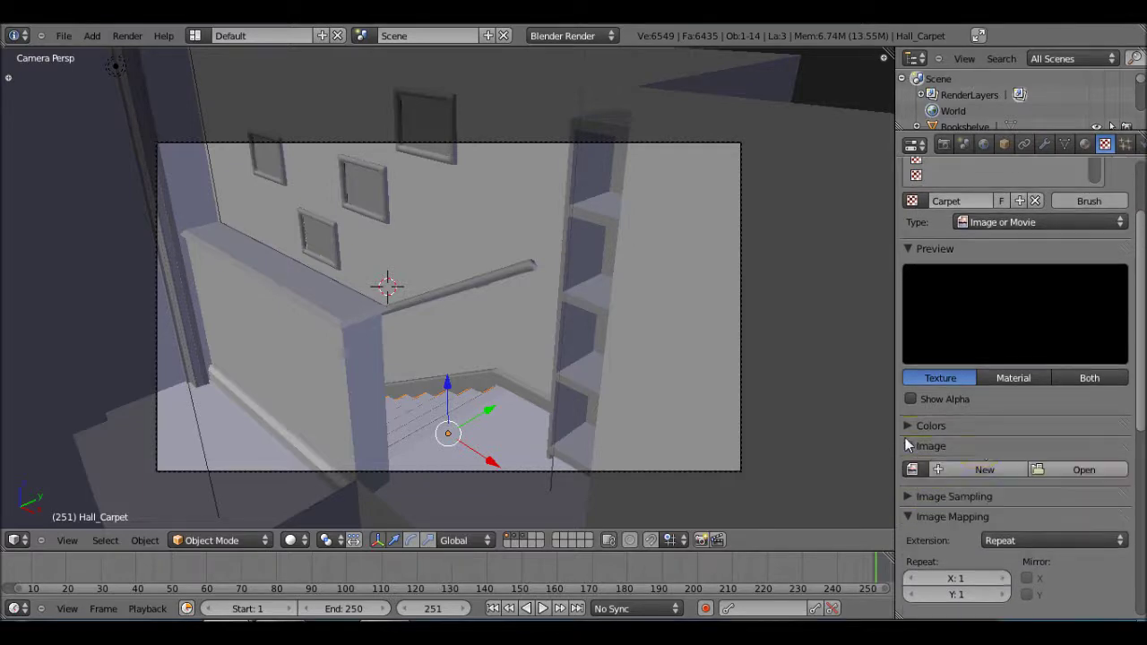
left_click(1063, 466)
left_click(70, 370)
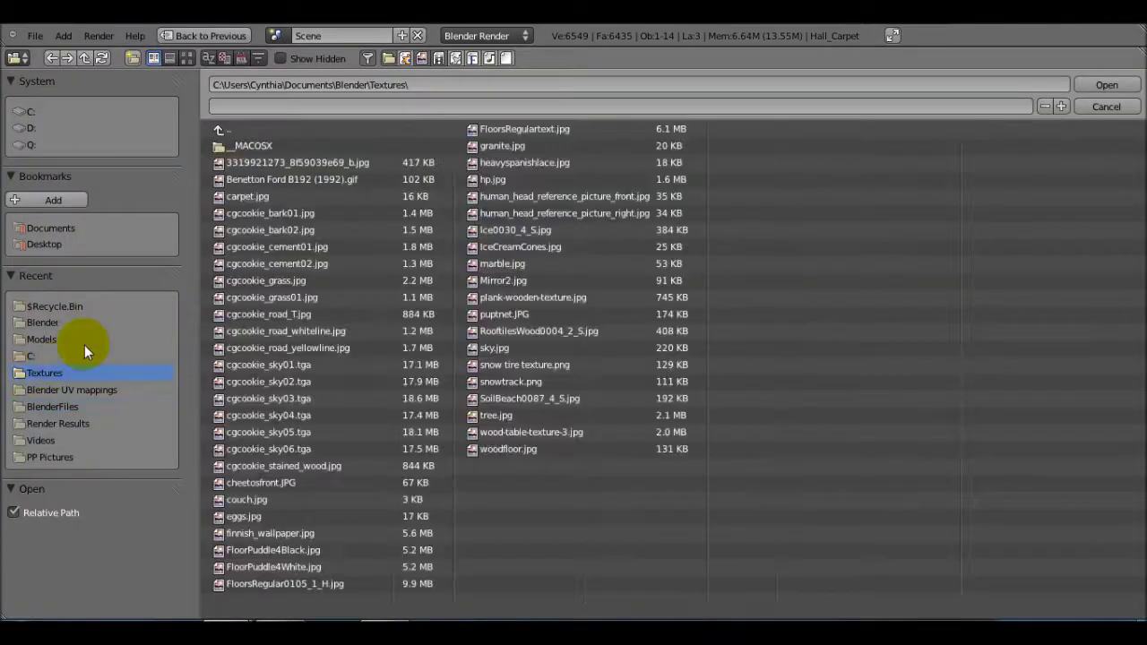
left_click(289, 194)
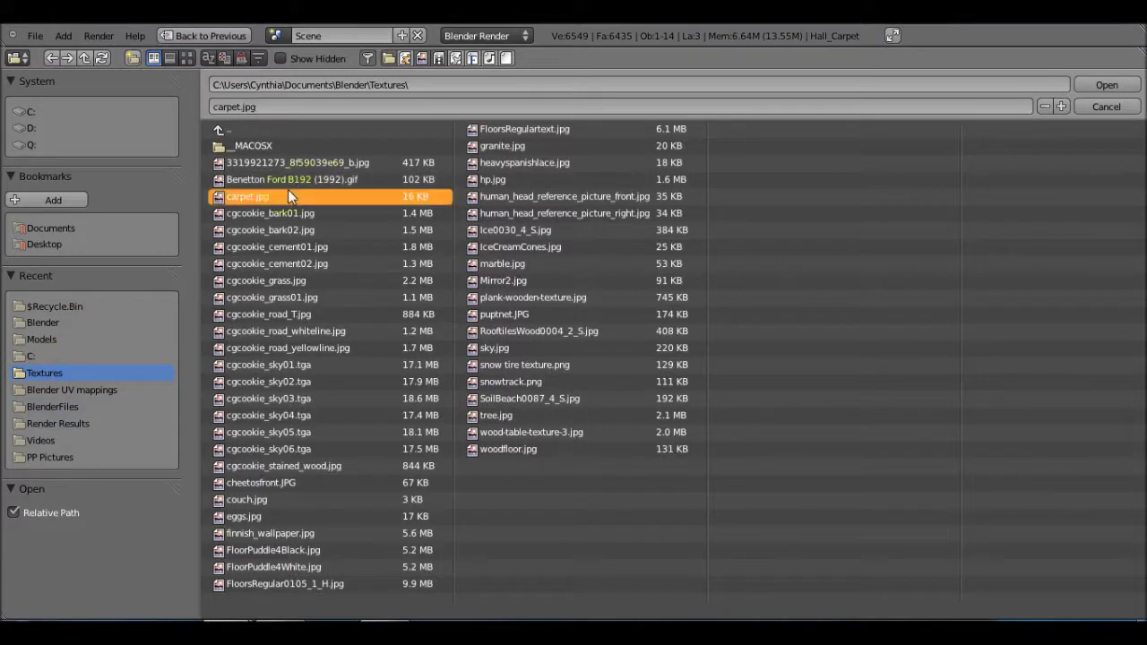
double_click(364, 201)
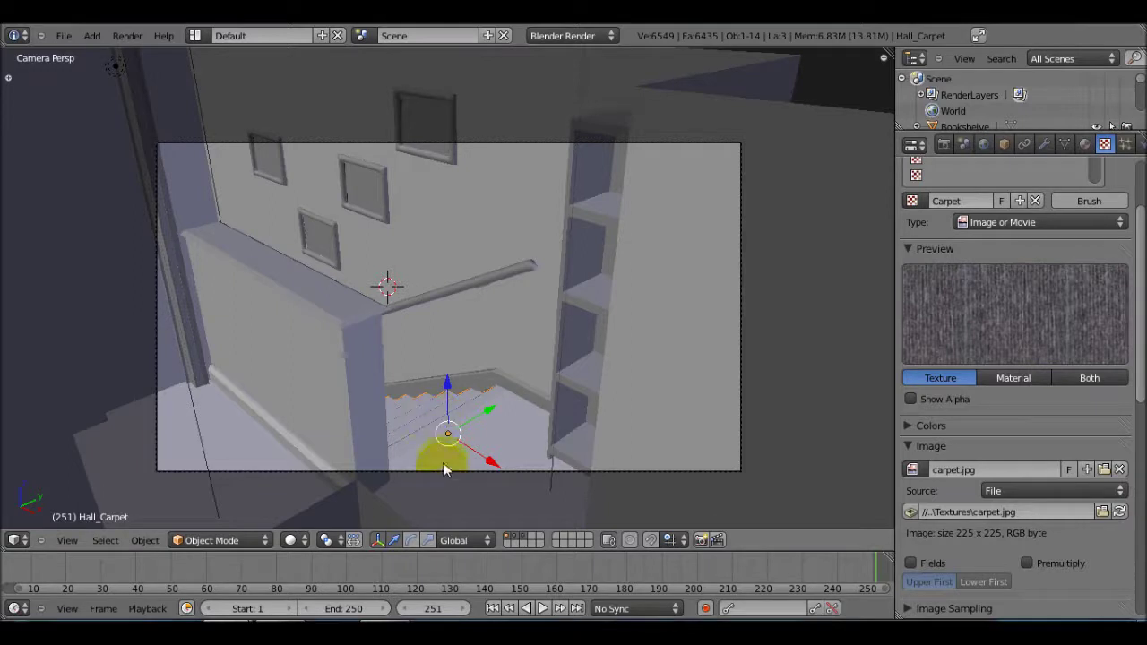
key("F12")
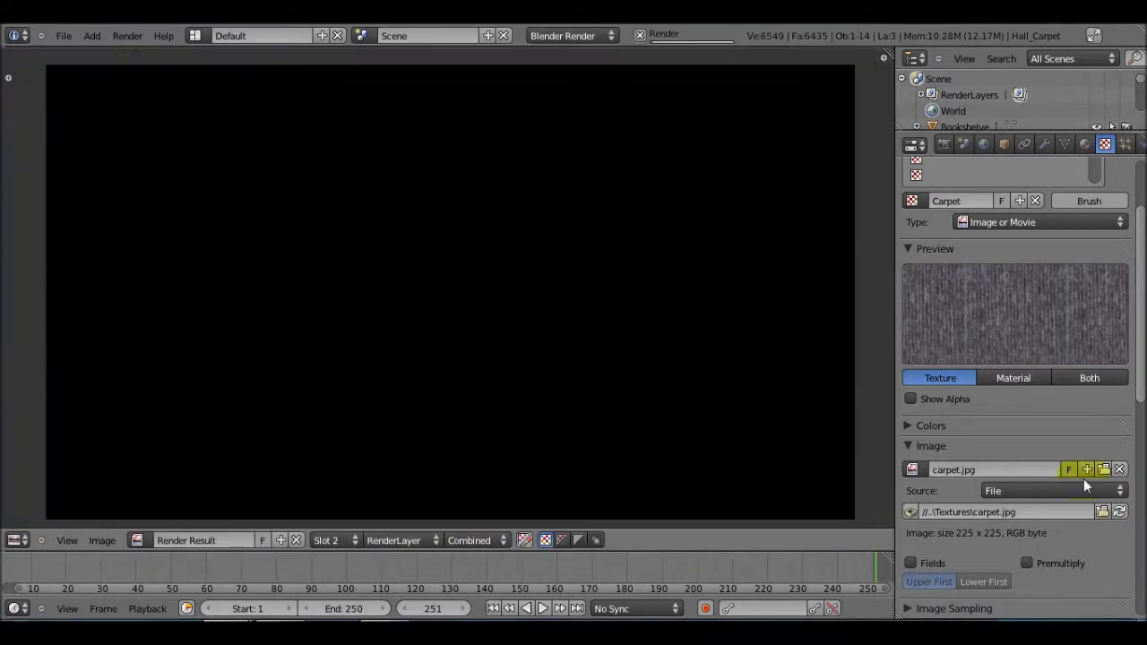
Tile the carpet image 5 × 5, re-render to check the stairs, and return to the 3D view.
scroll(909, 401, "down", 2)
left_click(905, 377)
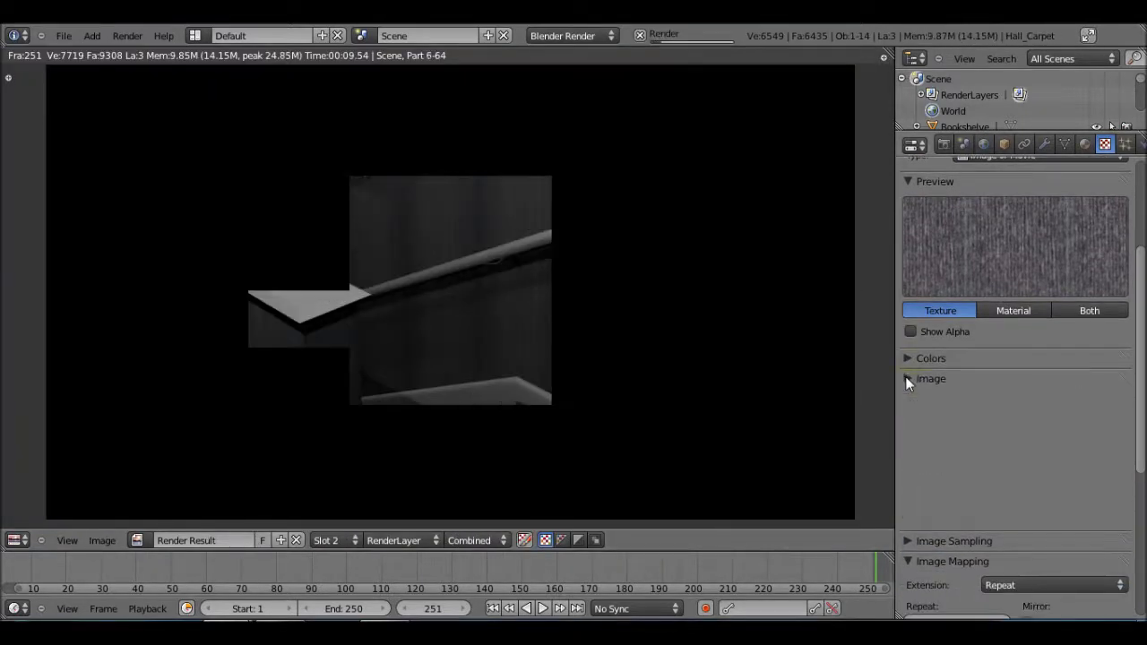
left_click(905, 377)
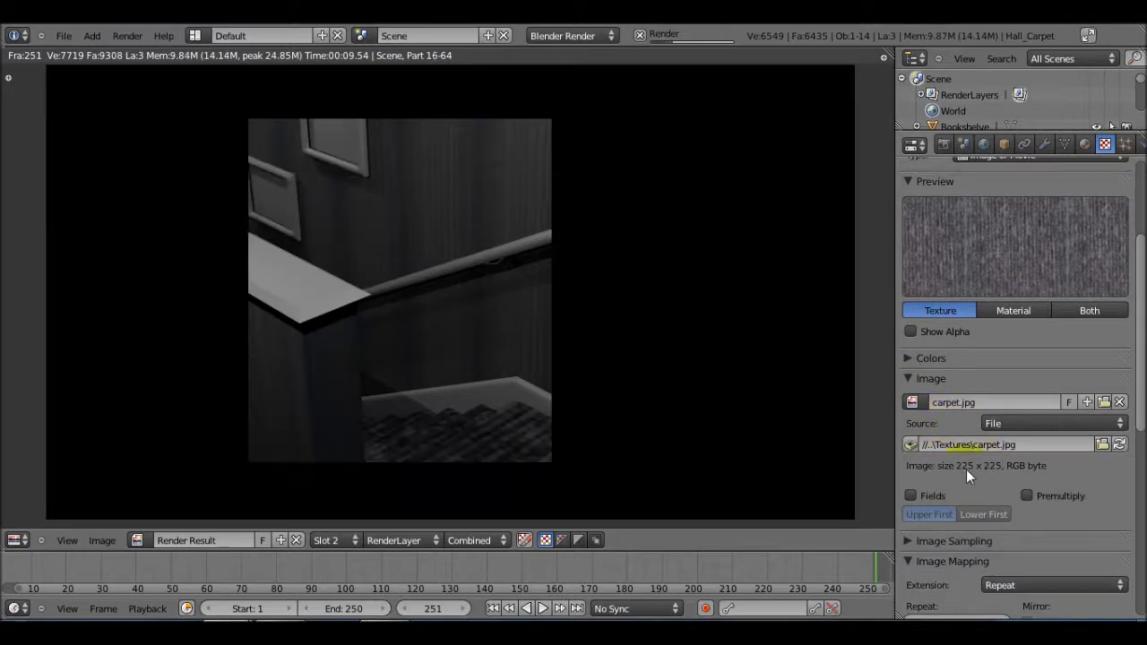
left_click(907, 380)
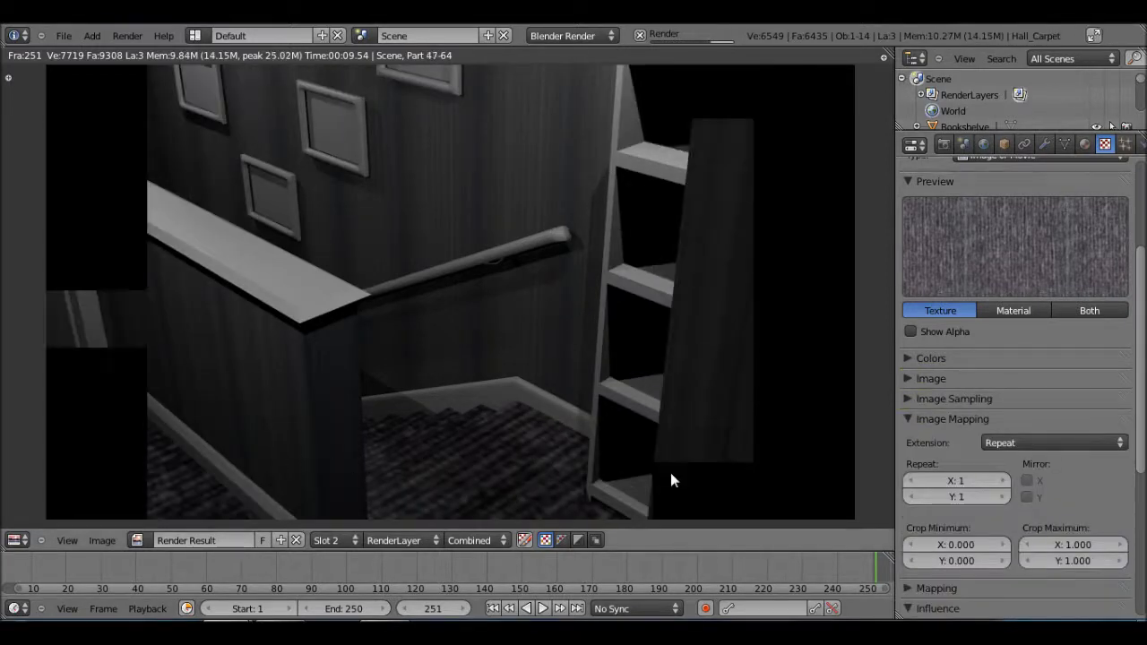
left_click(936, 477)
double_click(944, 481)
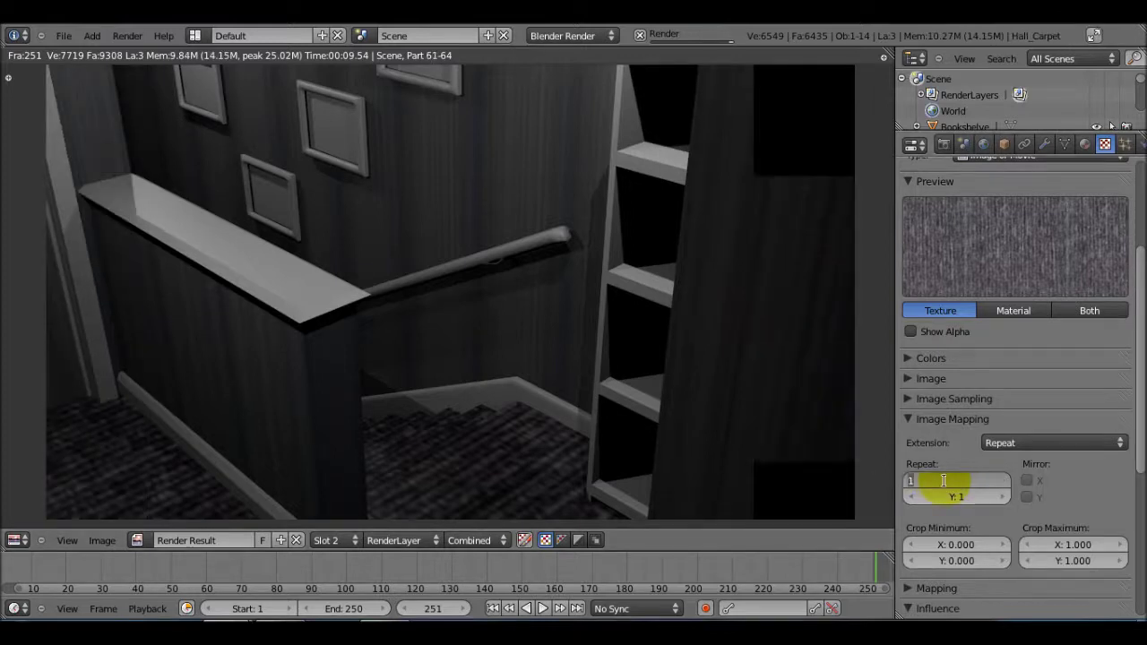
type("5")
key("Return")
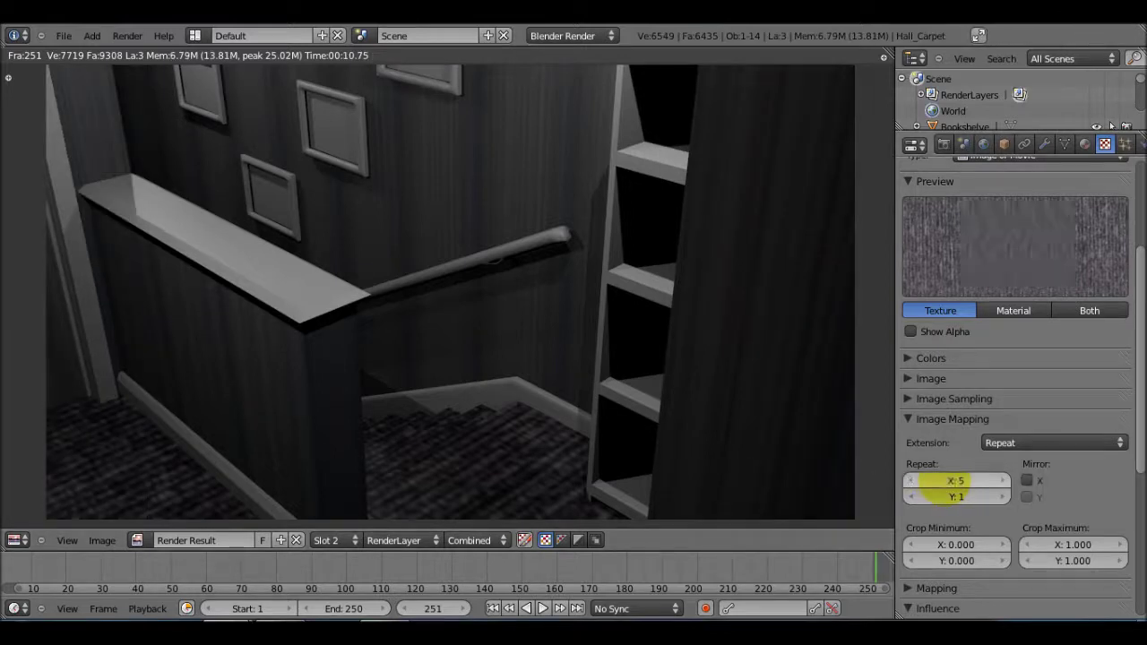
left_click(951, 499)
type("5")
key("Return")
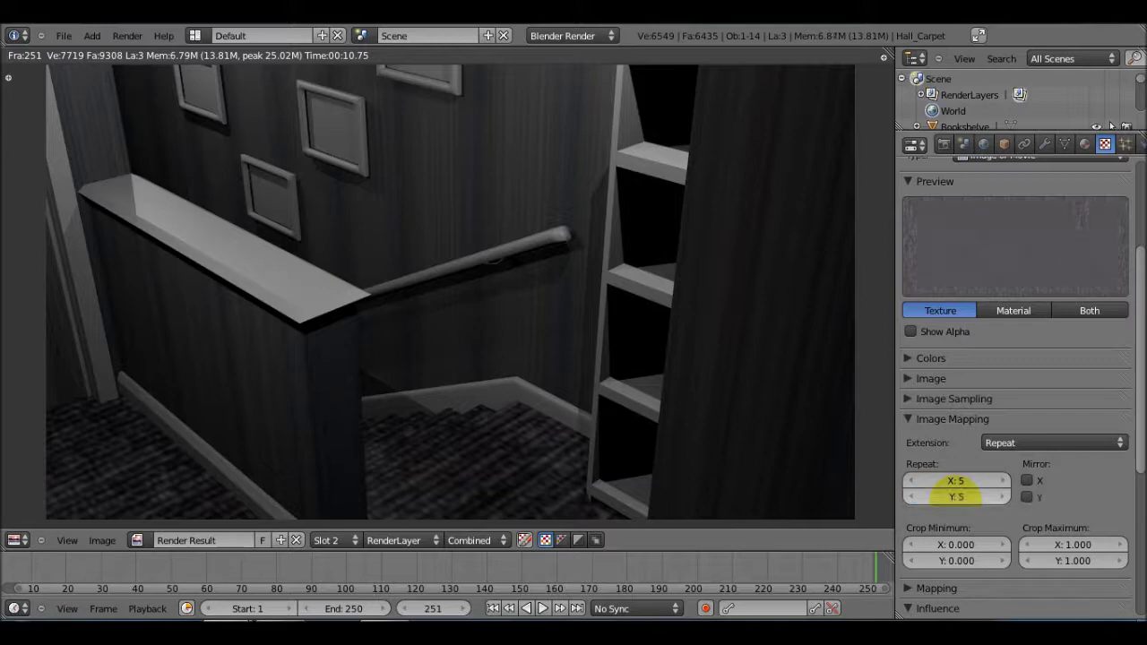
key("F12")
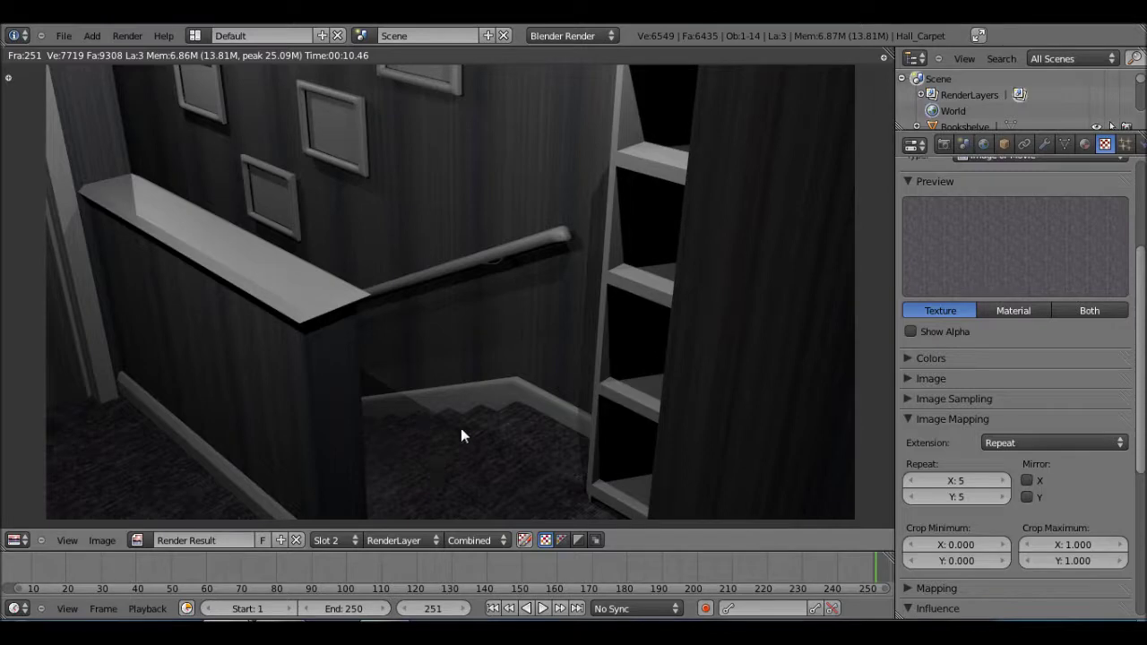
key("Escape")
Select the handrail and give it a new material with a new texture.
right_click(483, 274)
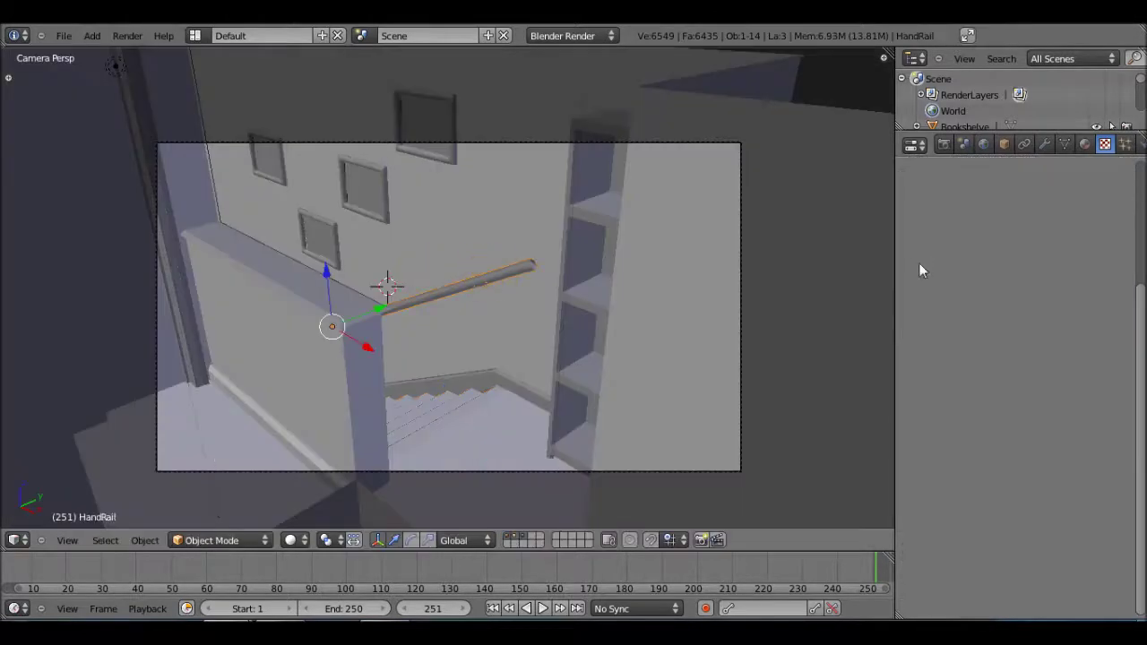
left_click(1084, 146)
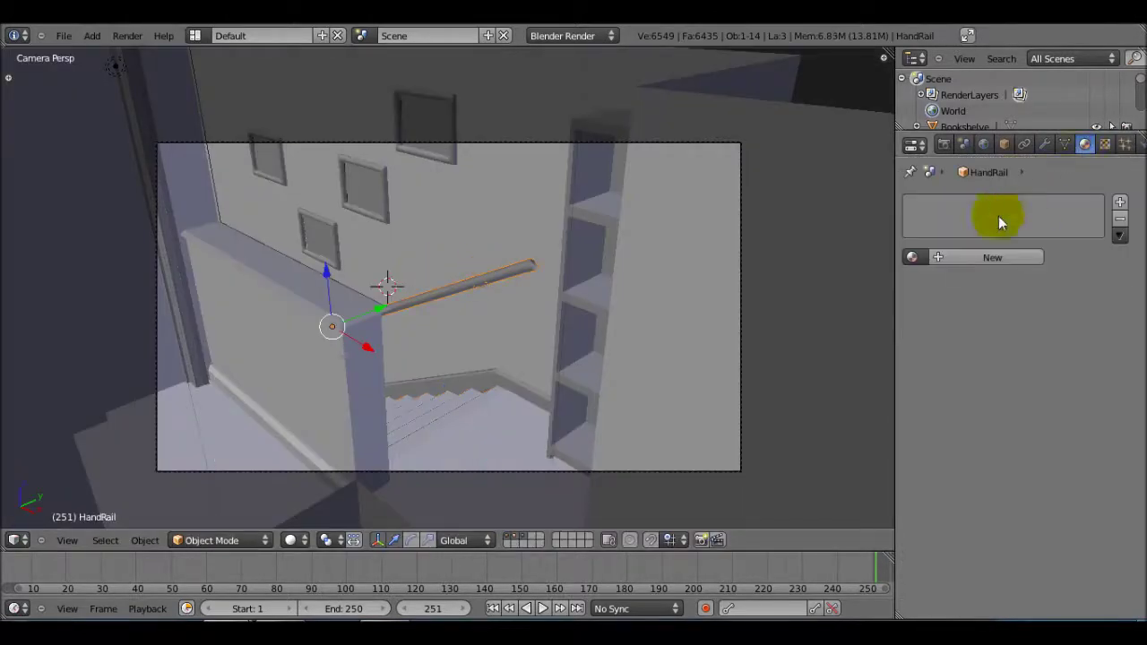
left_click(964, 256)
left_click(1104, 144)
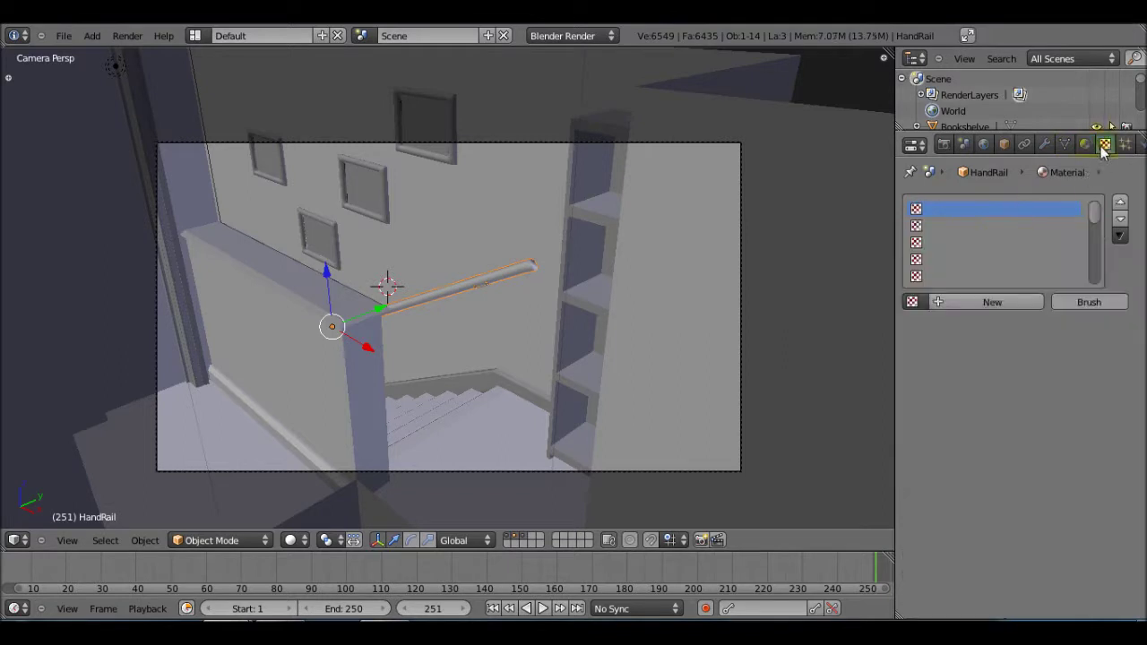
left_click(966, 300)
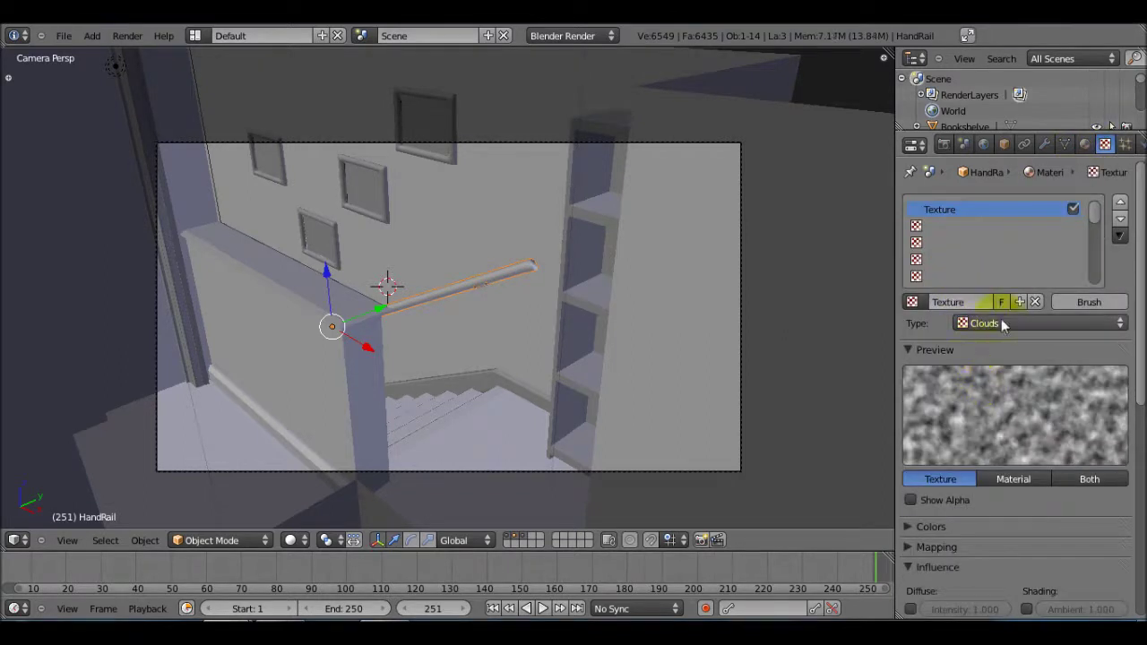
Make the handrail texture an Image or Movie type using wood-table-texture-3.jpg from Textures.
left_click(1002, 323)
left_click(987, 226)
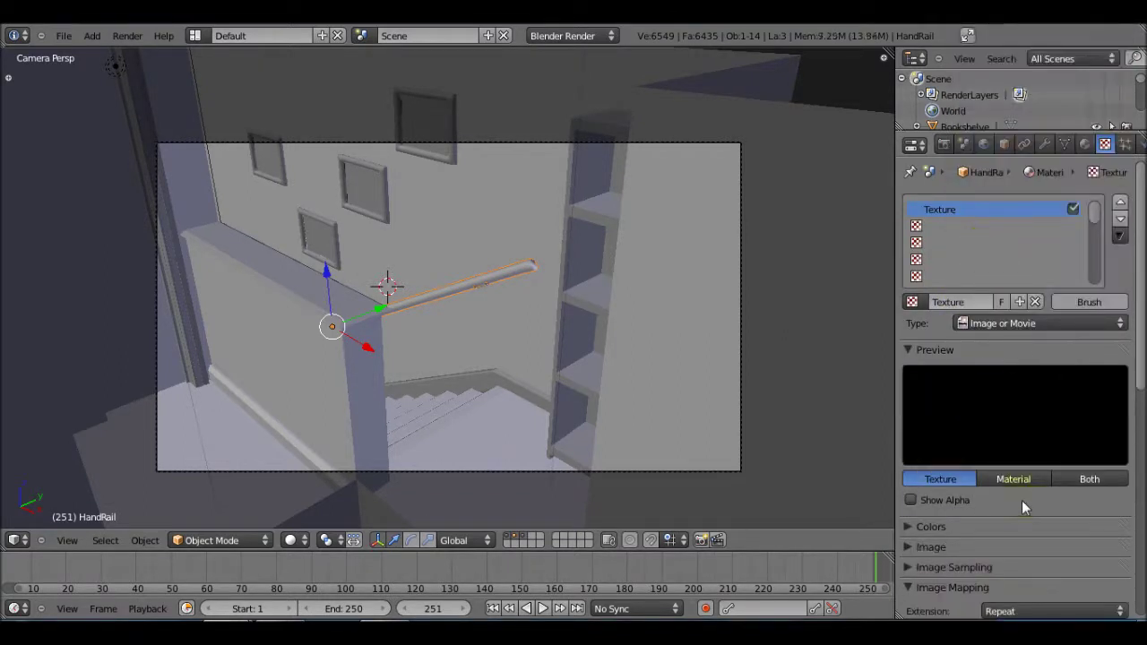
scroll(1004, 518, "down", 3)
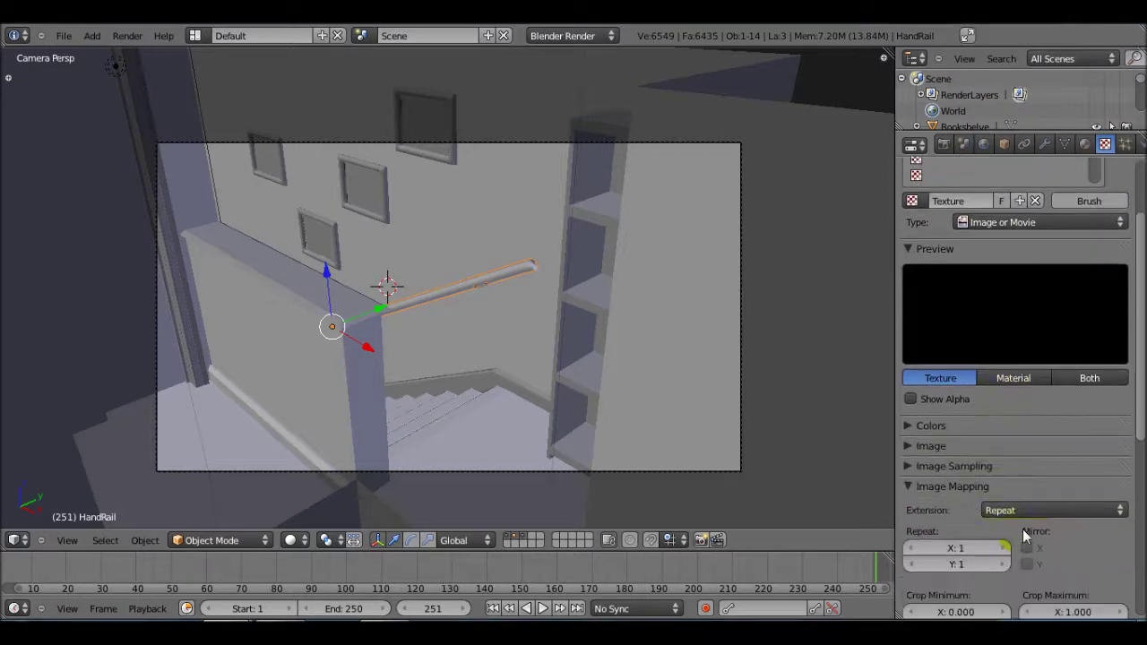
left_click(905, 439)
left_click(1039, 469)
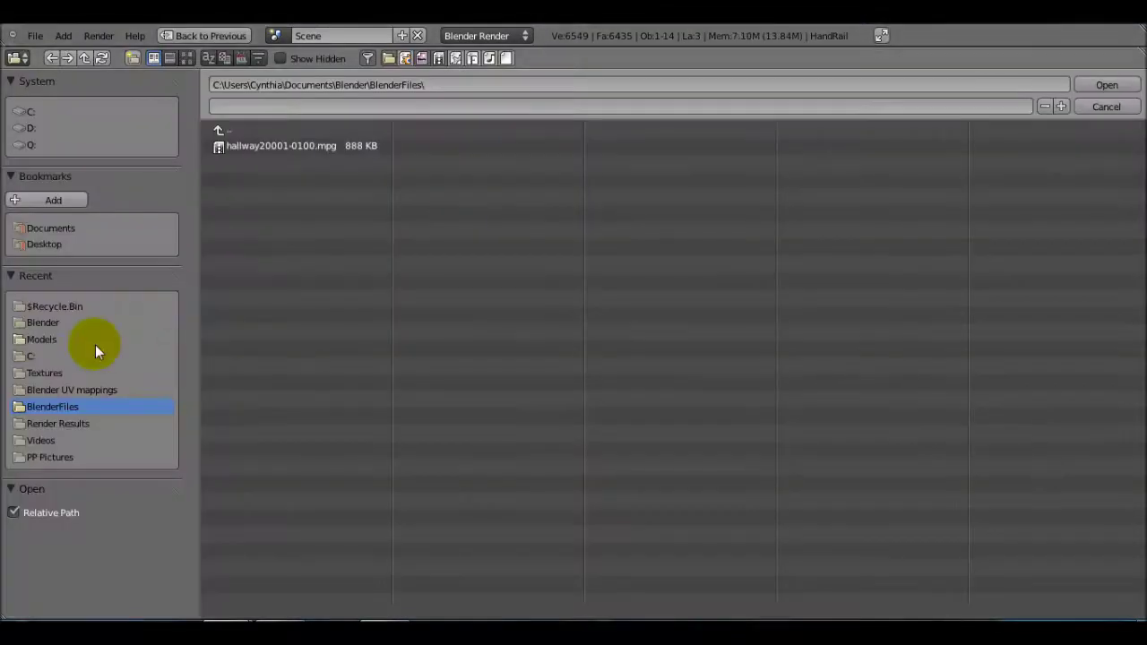
left_click(52, 372)
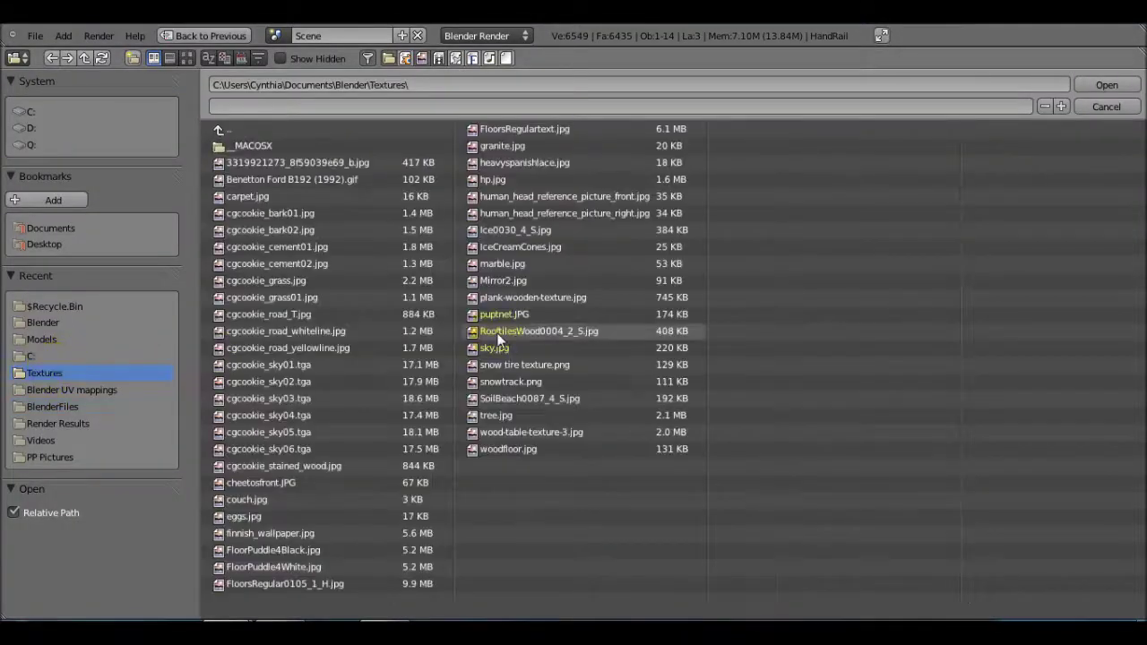
double_click(572, 432)
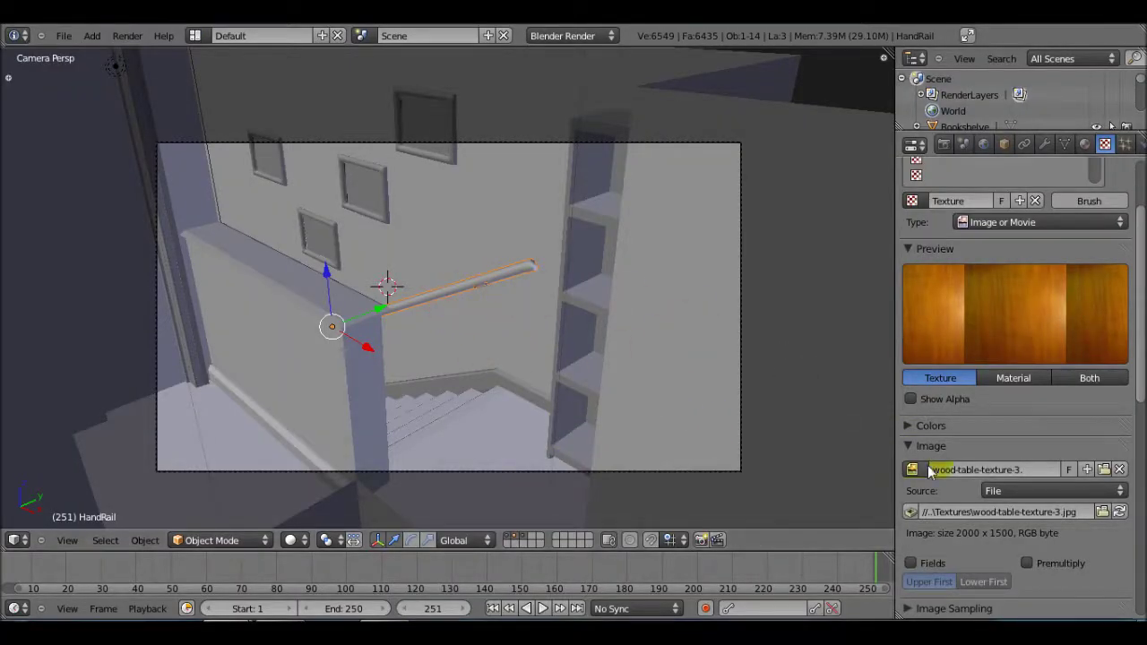
Repeat the wood image 5 times in X and Y, render to check the handrail, and return.
scroll(927, 475, "down", 4)
left_click(959, 557)
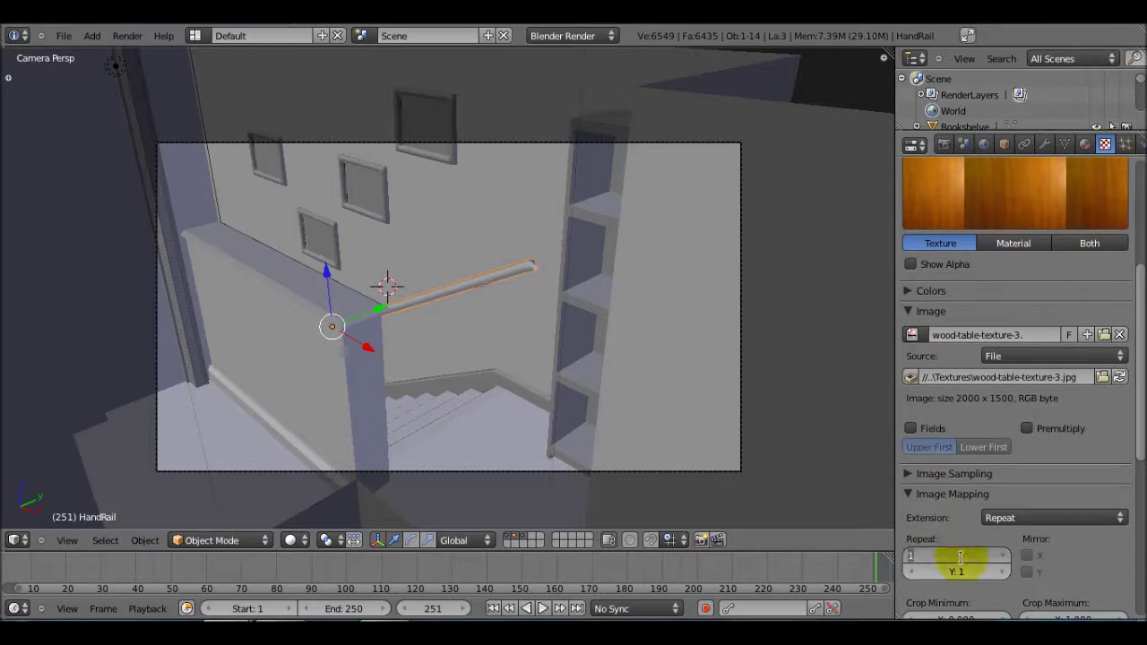
type("5")
key("Tab")
type("5")
key("Return")
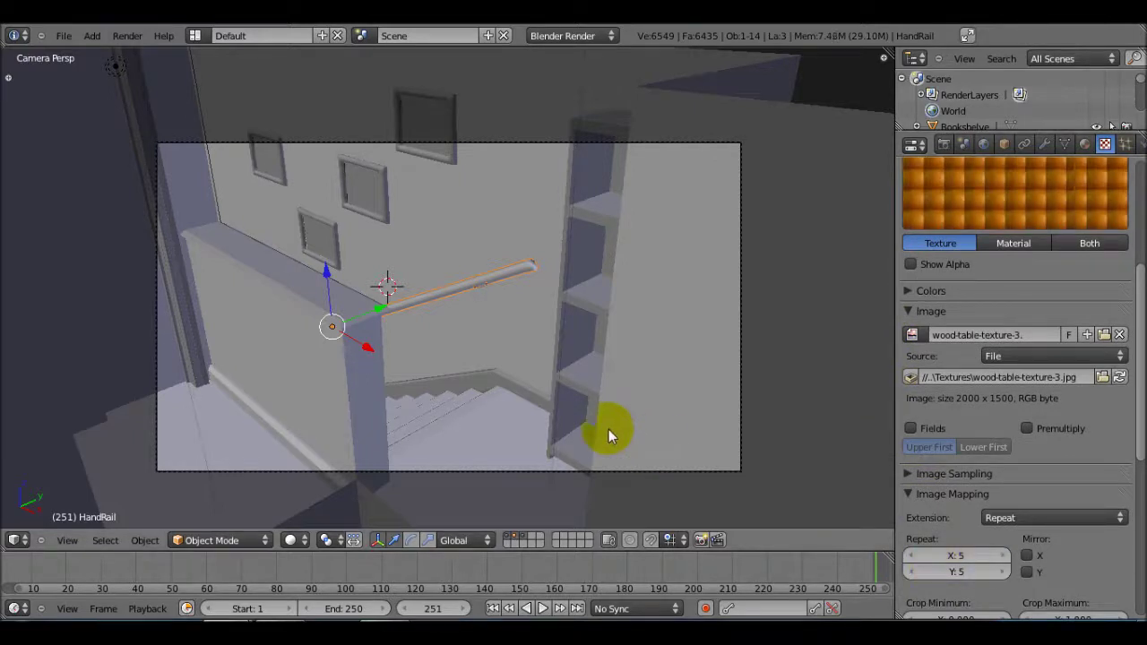
key("F12")
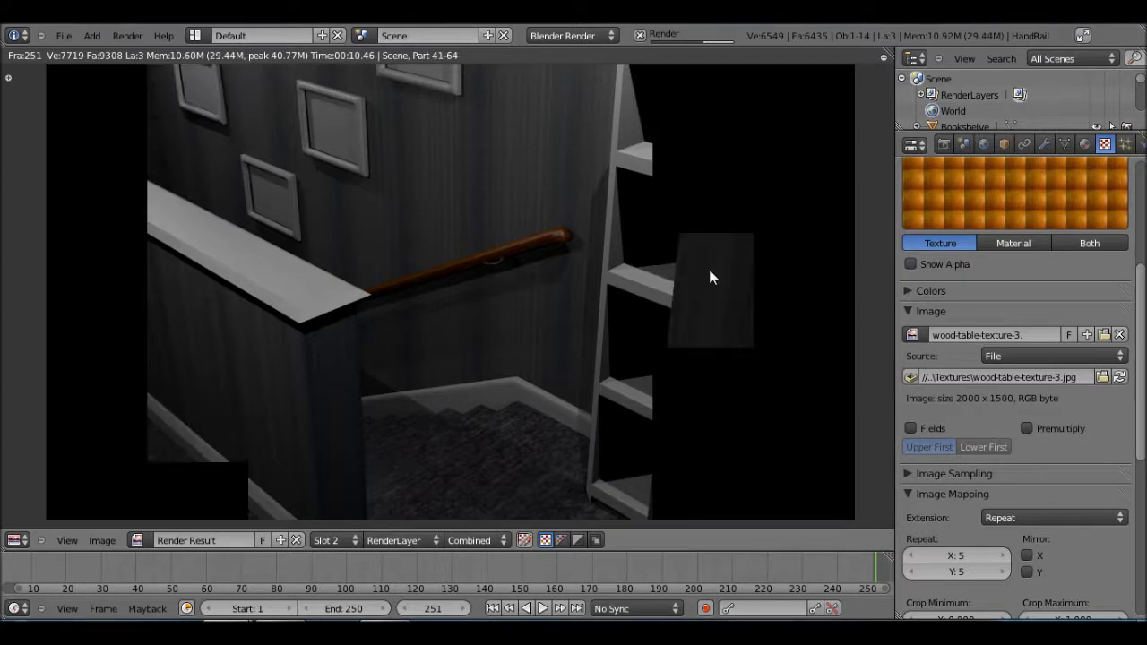
left_click(914, 311)
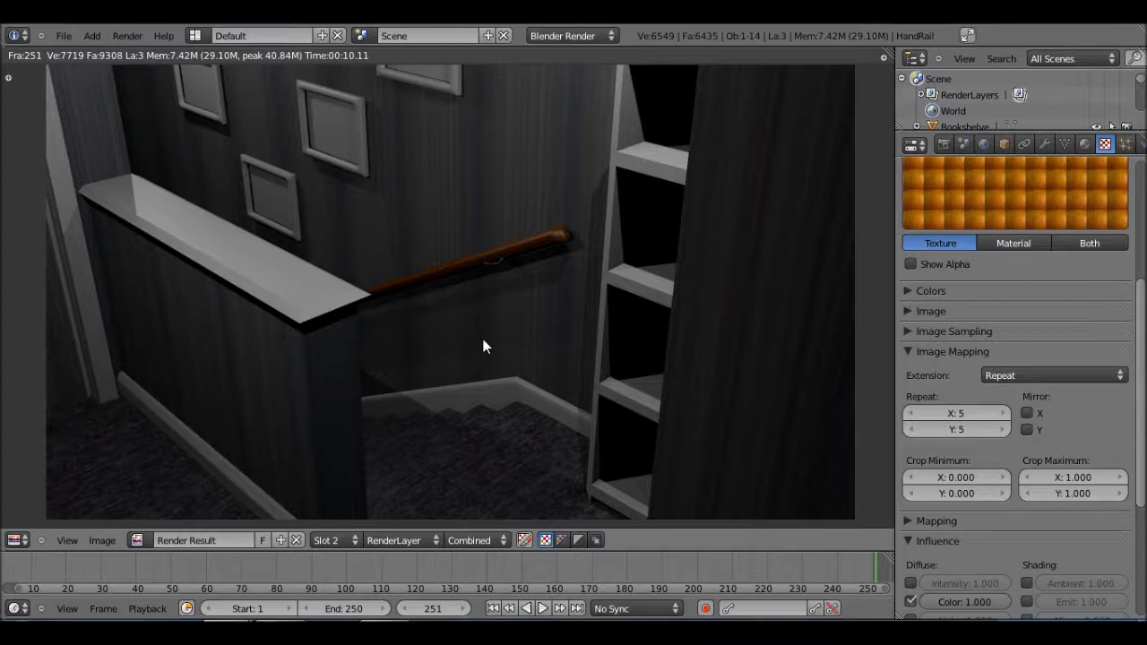
key("Escape")
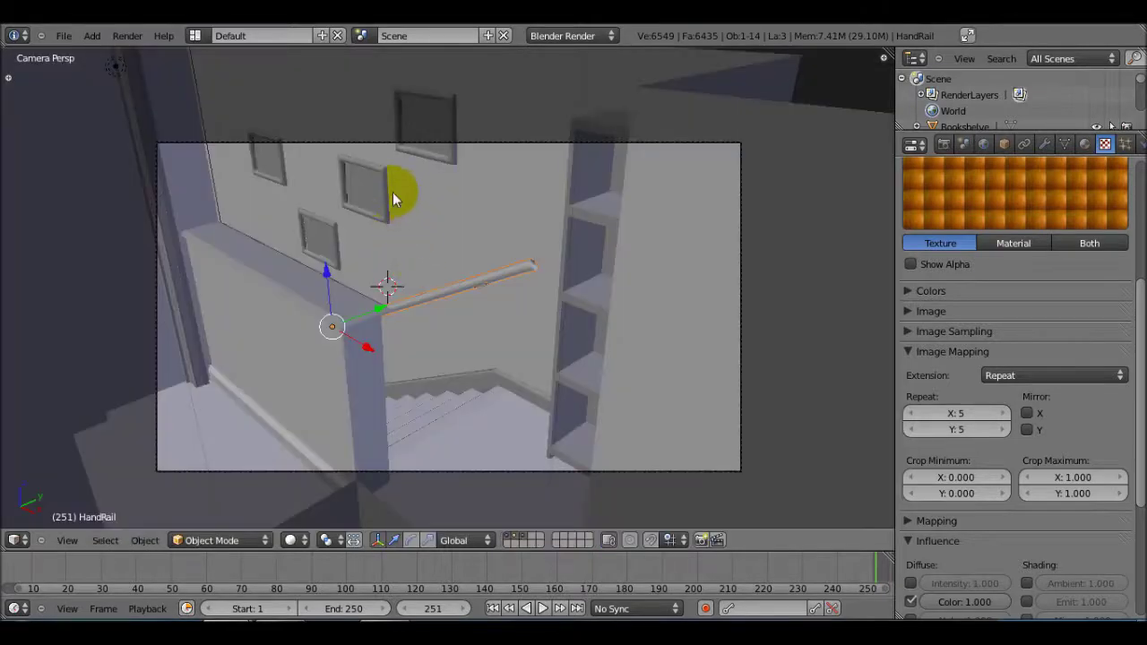
Separate the selected picture panels of the picture-frame mesh into their own object.
right_click(370, 197)
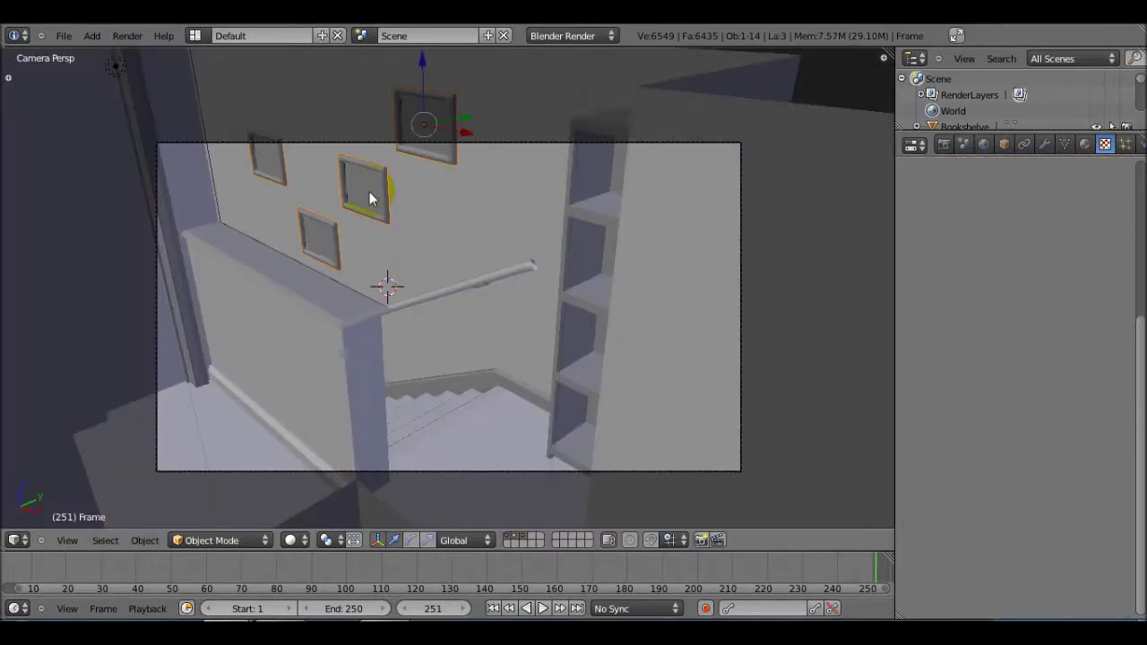
key("Tab")
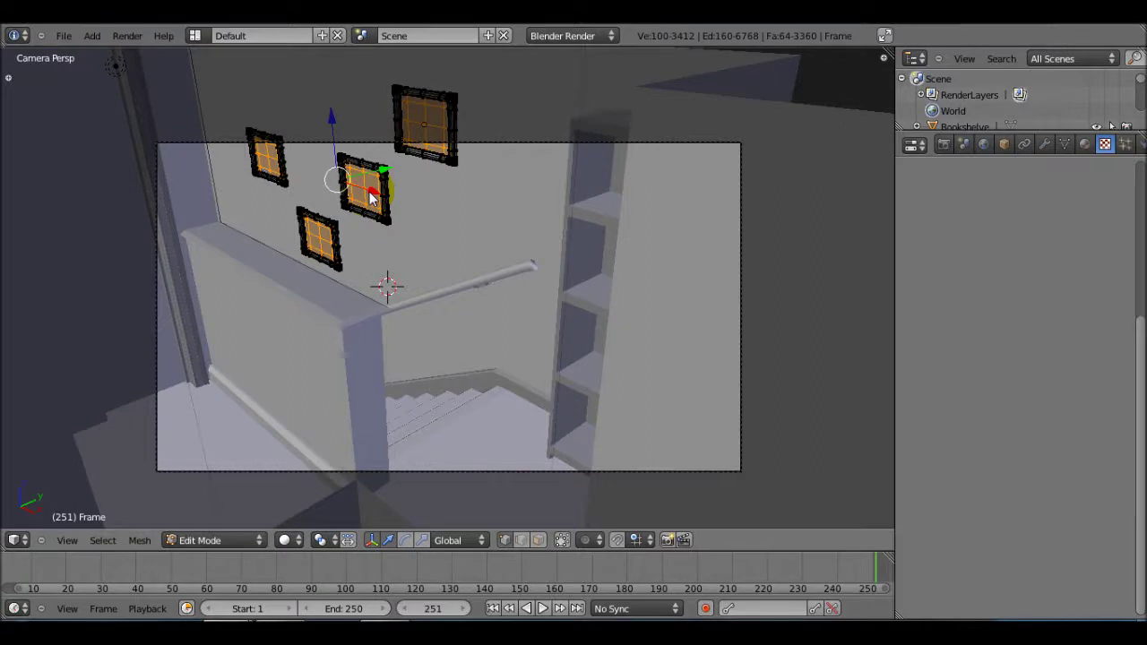
key("p")
left_click(371, 194)
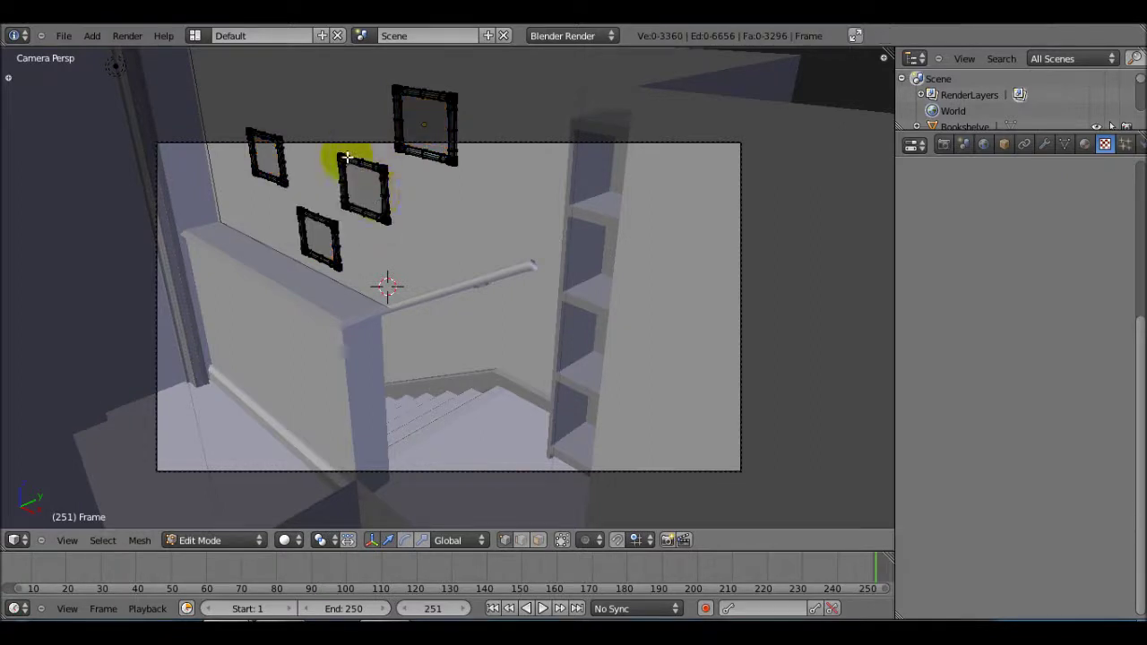
key("Tab")
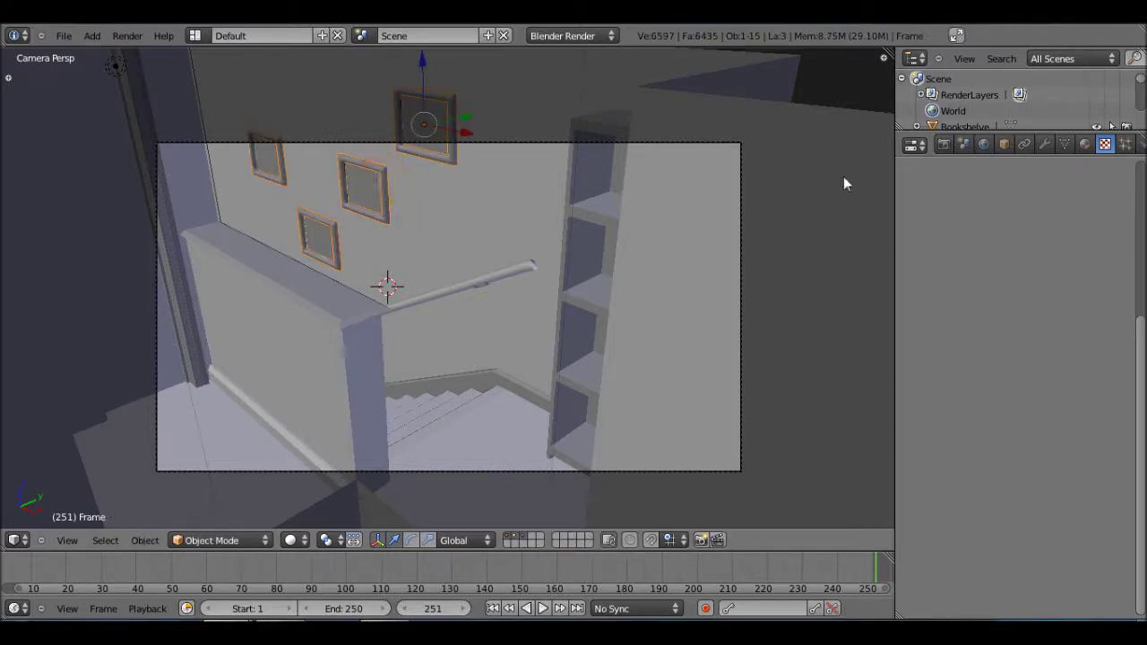
Give the picture frames a new material with a new texture slot.
left_click(1085, 144)
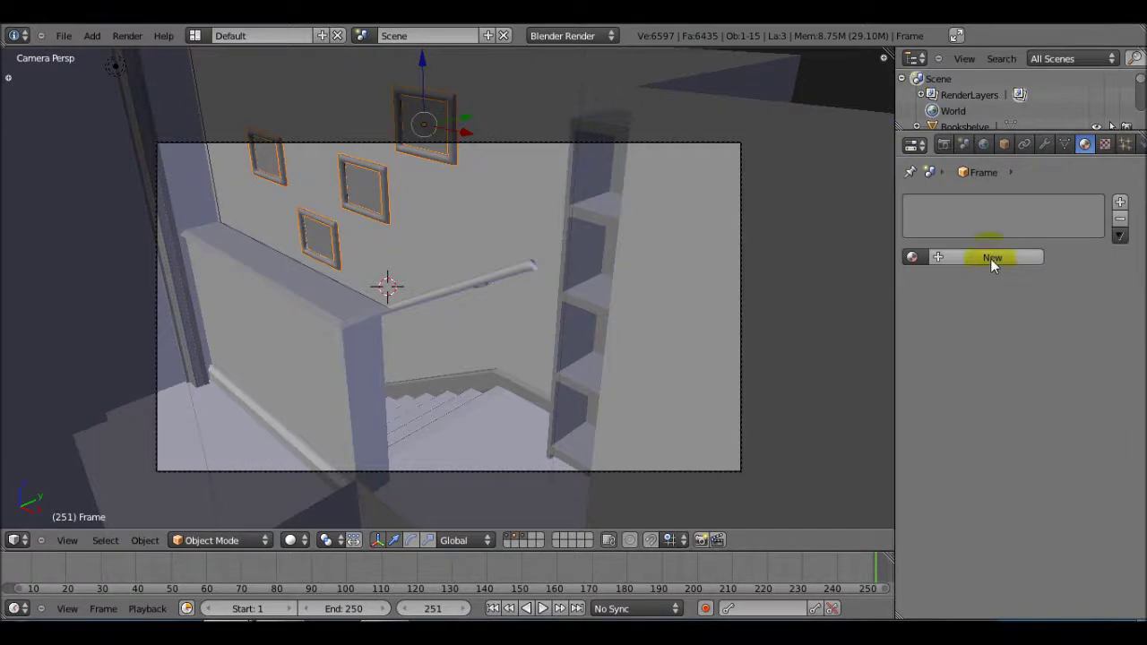
left_click(991, 258)
left_click(1102, 144)
left_click(1004, 289)
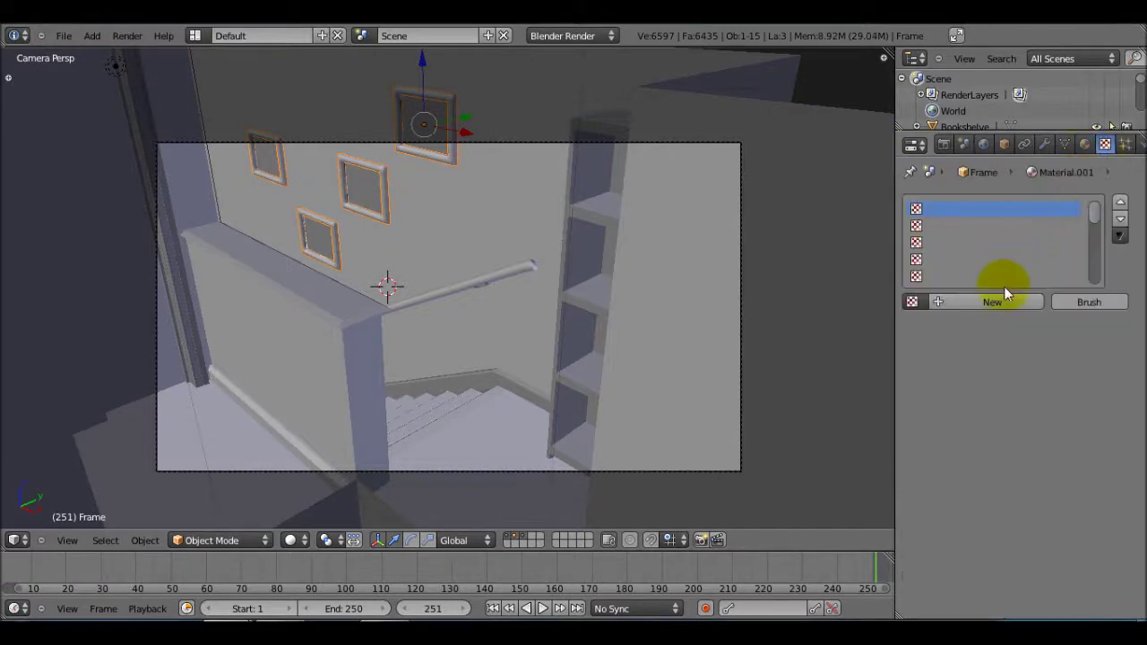
Make the texture an Image or Movie type using wood-table-texture-3.jpg.
left_click(1005, 322)
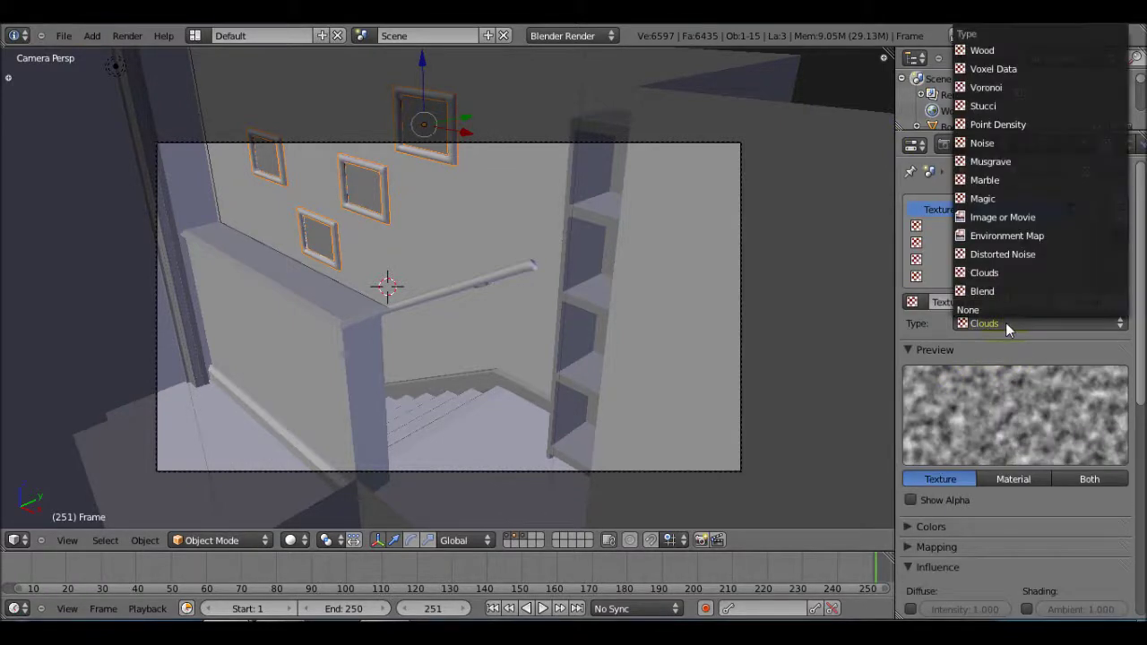
left_click(999, 222)
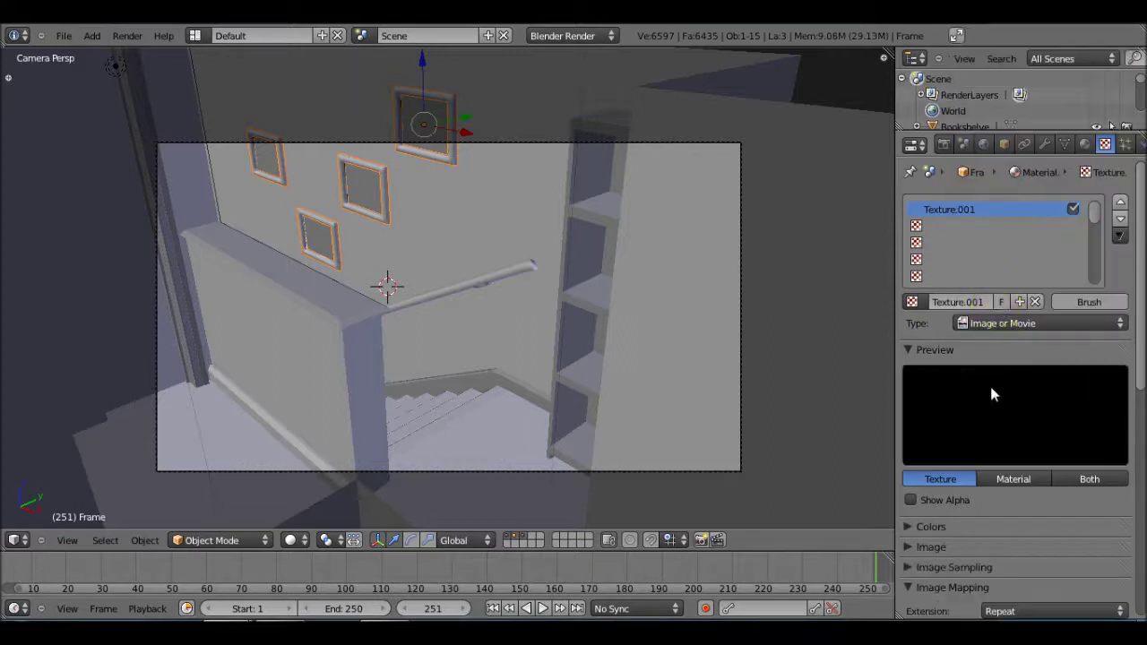
scroll(981, 403, "down", 3)
left_click(908, 447)
scroll(933, 474, "down", 1)
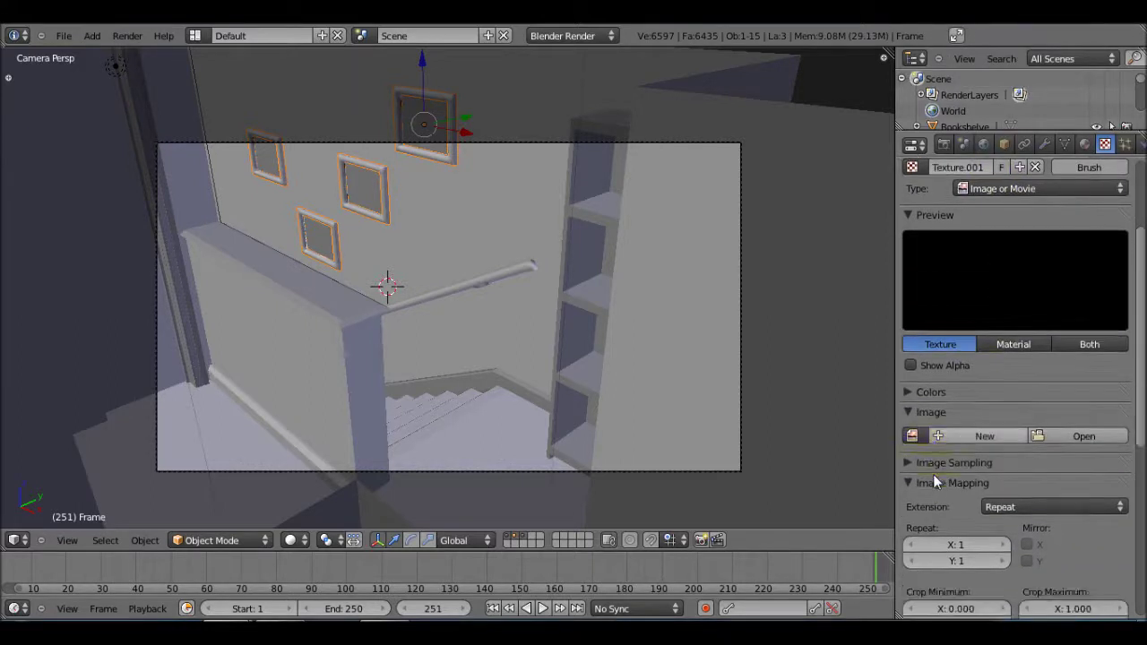
left_click(911, 436)
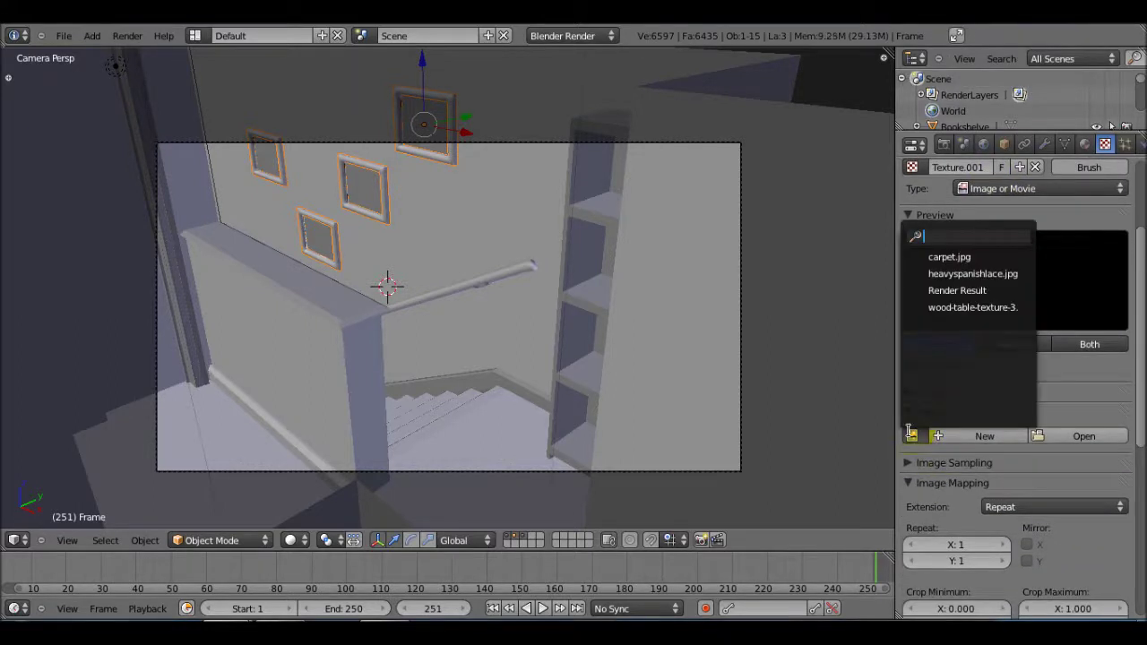
left_click(948, 307)
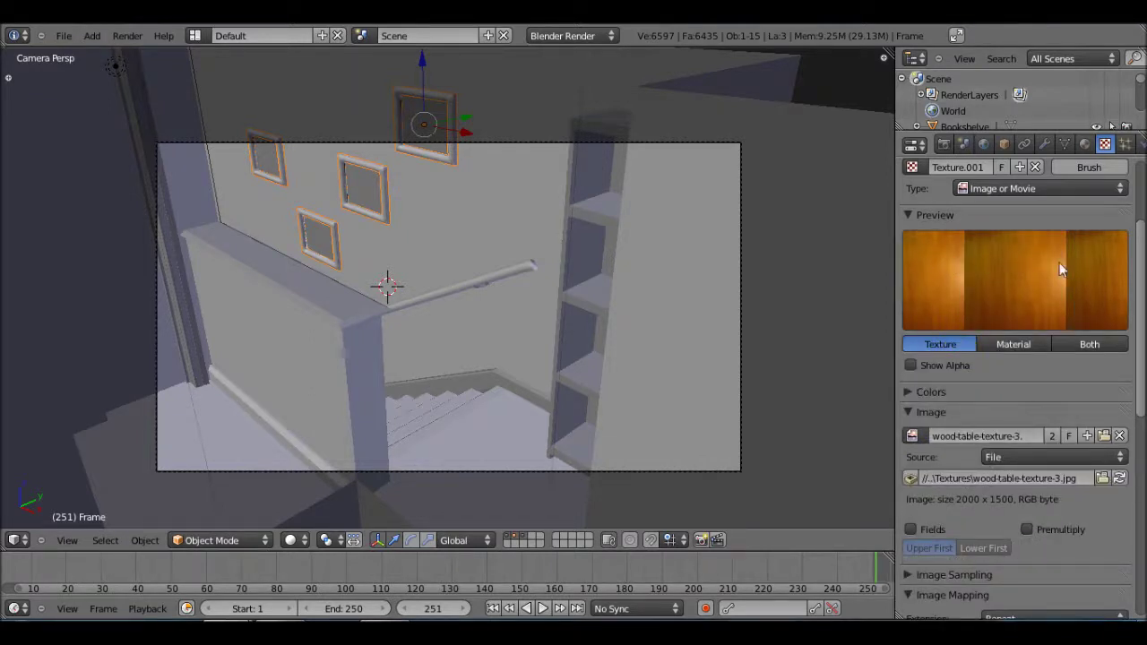
left_click(702, 263)
Render the frame to check the wooden picture frames.
key("F12")
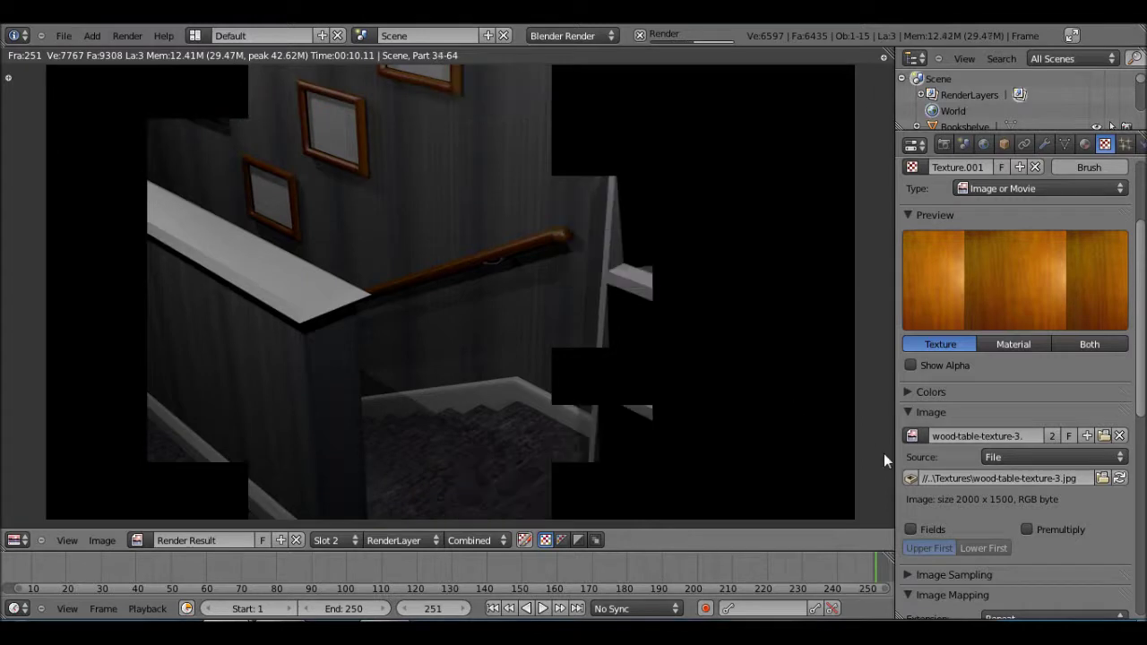
scroll(943, 487, "down", 5)
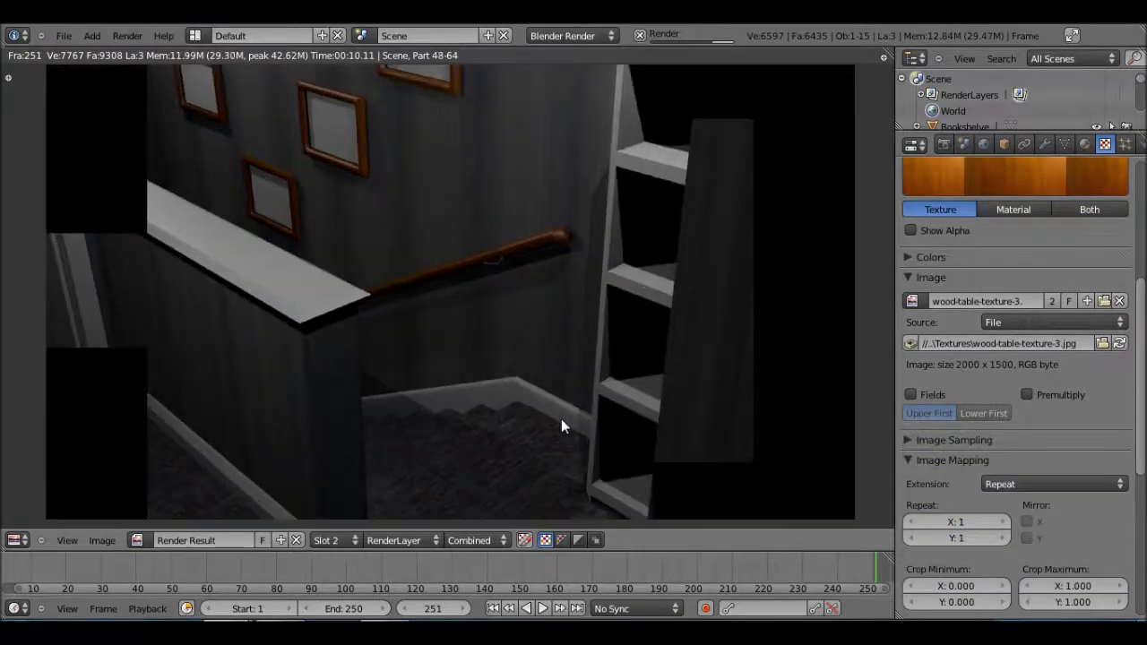
left_click(1085, 147)
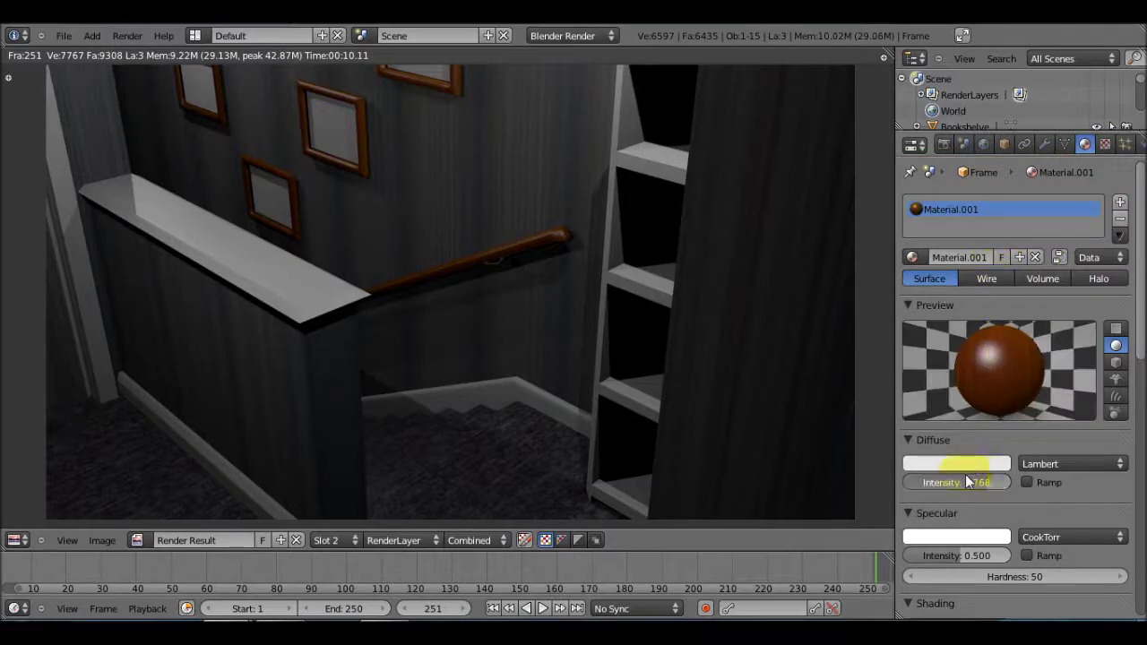
Lower the frames' diffuse intensity to 0.336, re-render, and return to the scene.
mouse_move(936, 480)
left_mouse_down()
mouse_move(921, 480)
mouse_move(952, 481)
left_mouse_up()
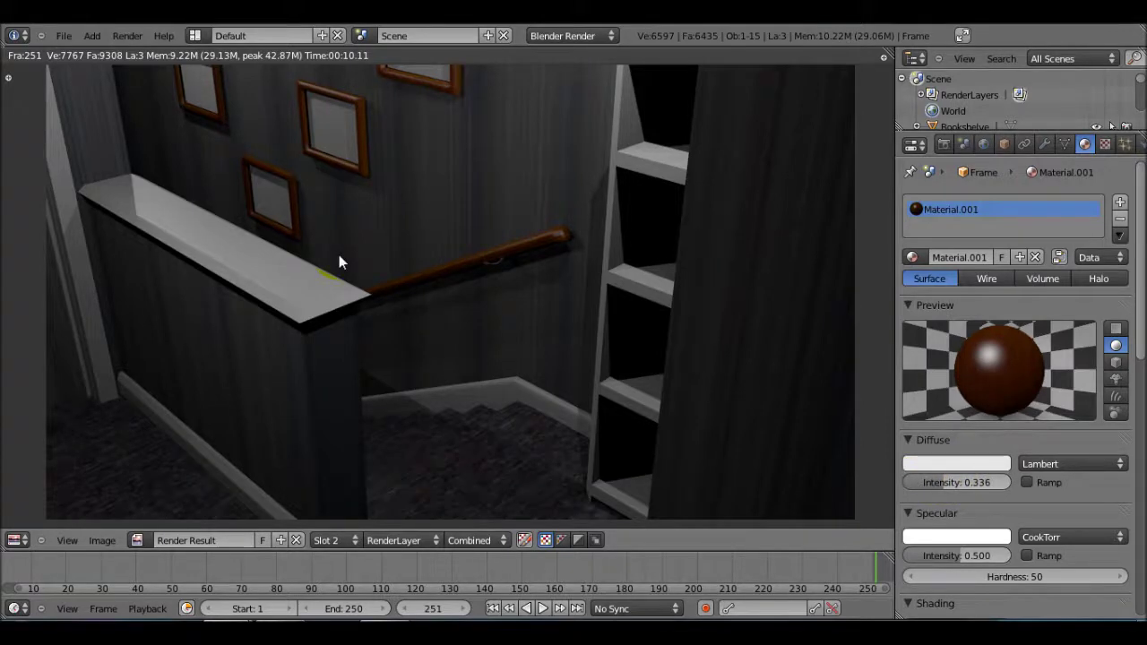
key("F12")
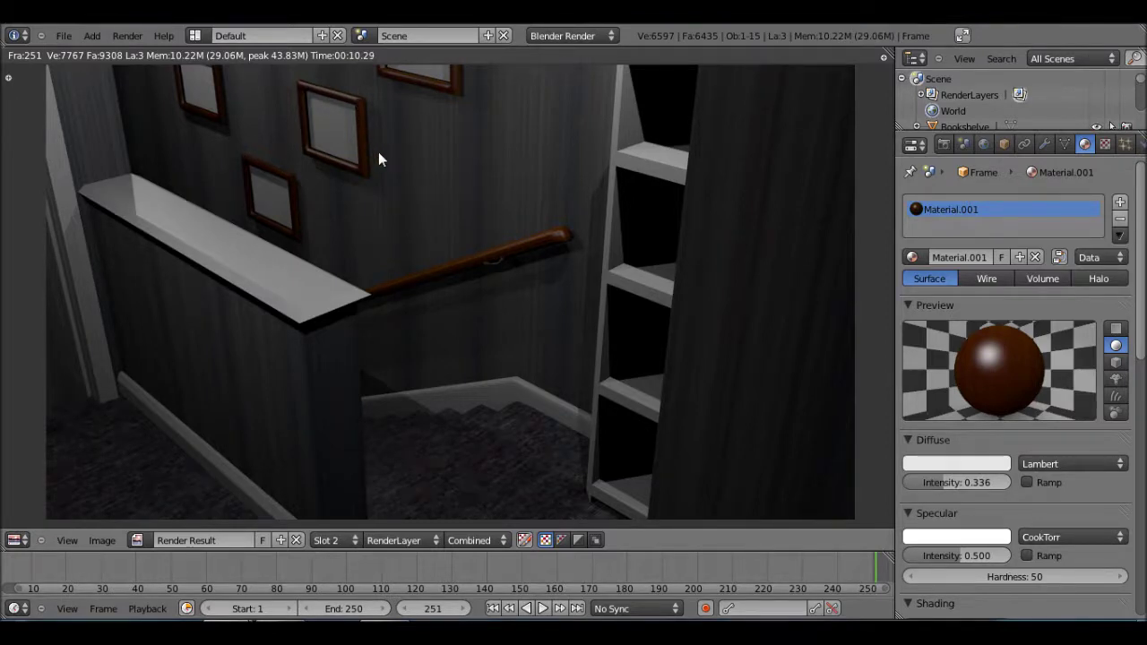
key("Escape")
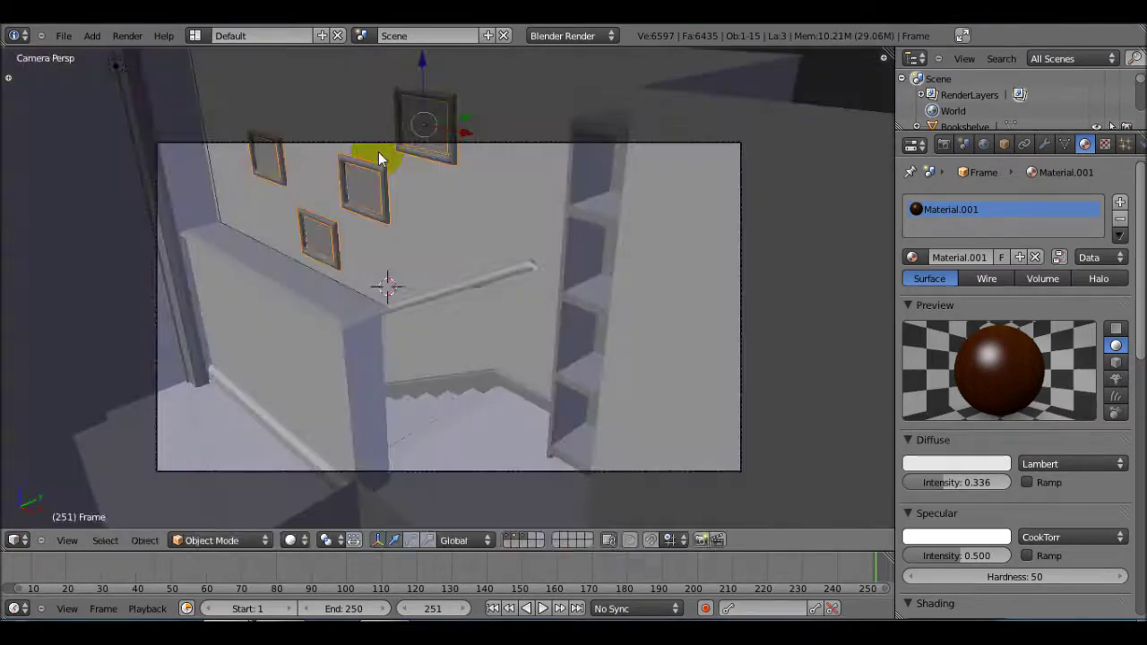
Apply the Subdivision Surface modifier on Trimming_Stairs.
right_click(574, 247)
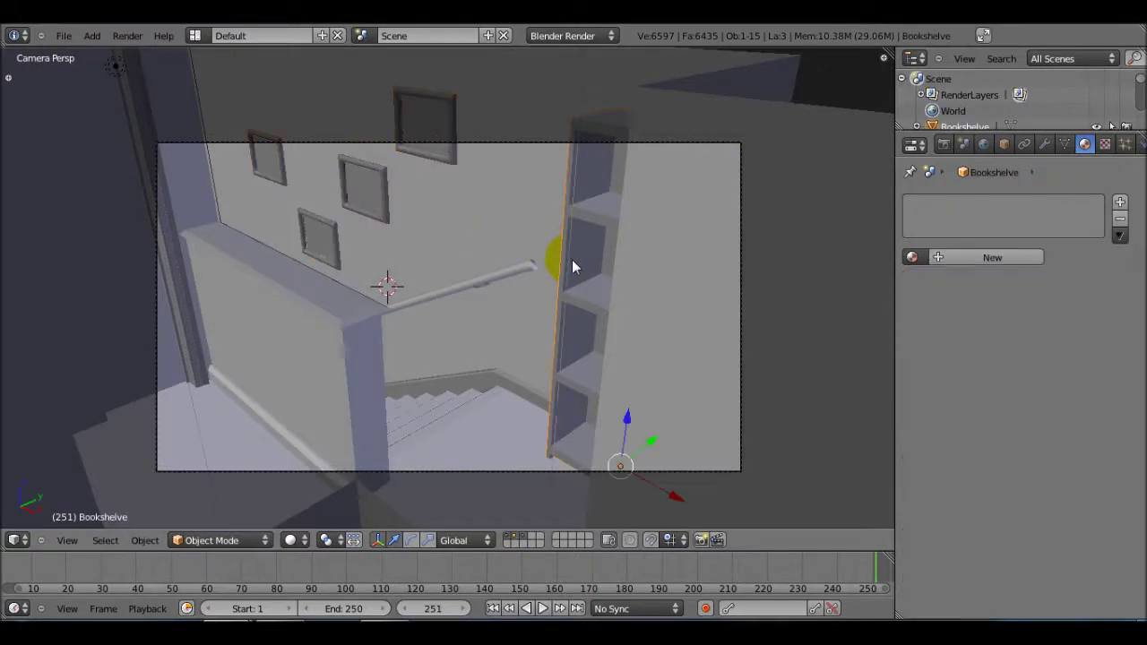
right_click(520, 391)
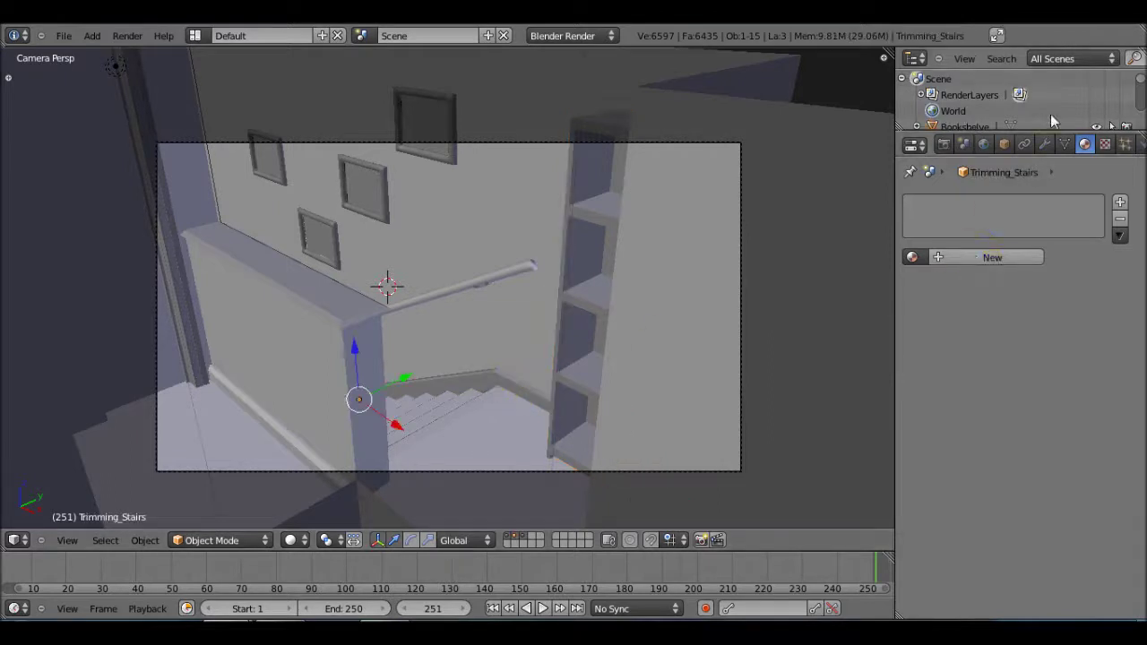
left_click(1044, 144)
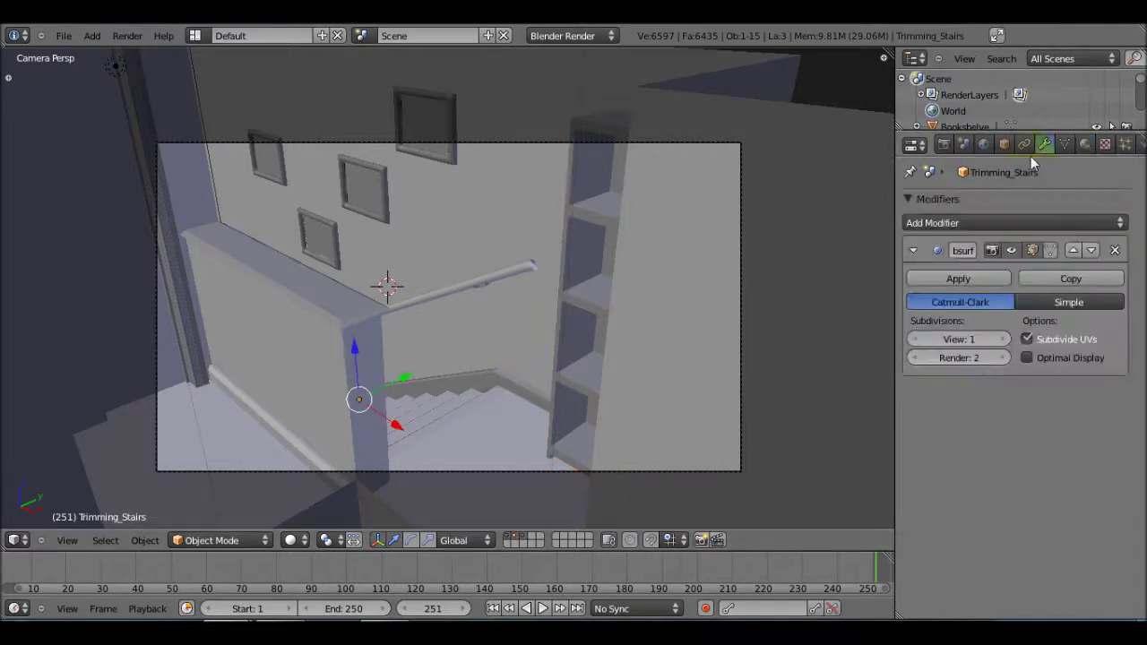
left_click(954, 278)
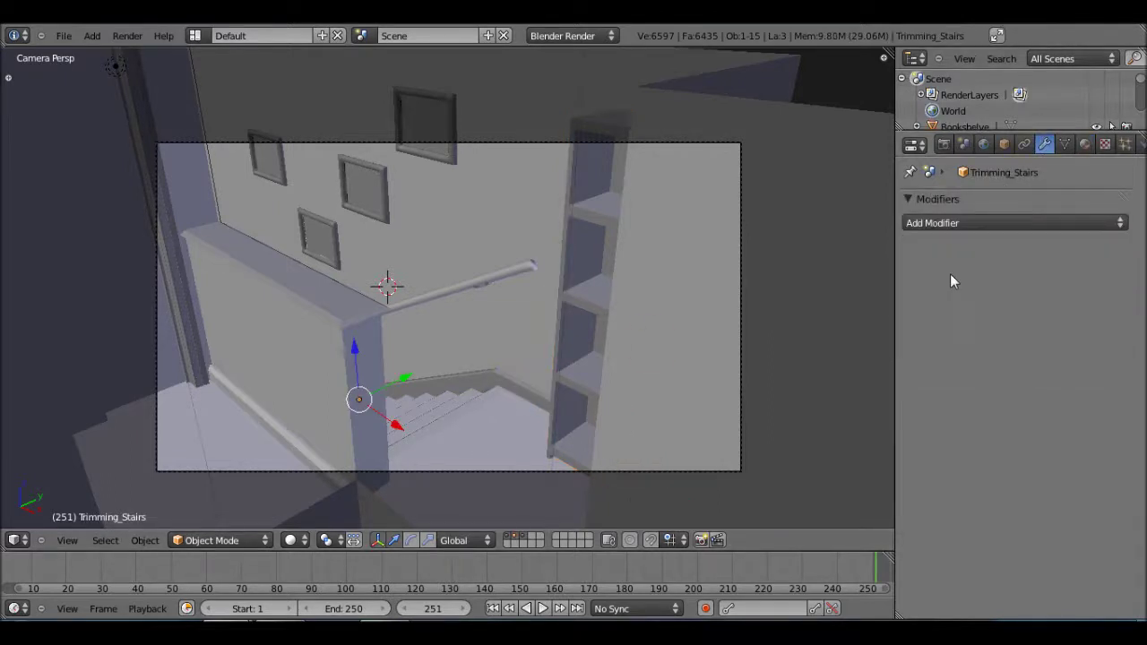
Apply Trimming_Island's Subdivision Surface modifier and reselect the trimming pieces.
right_click(285, 432)
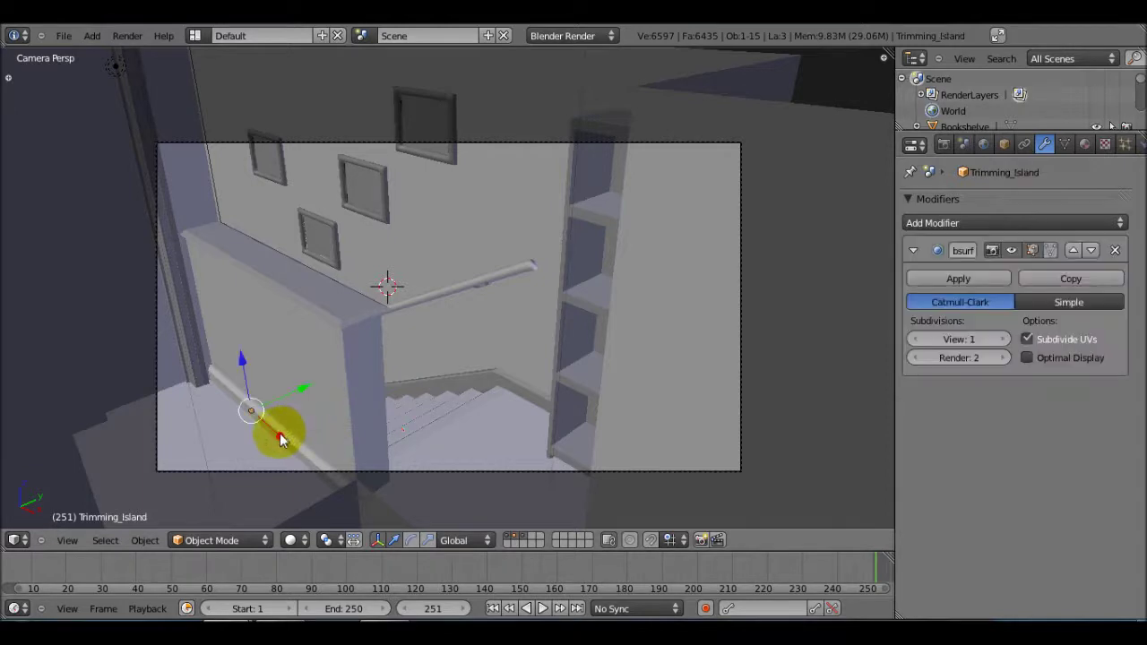
left_click(959, 277)
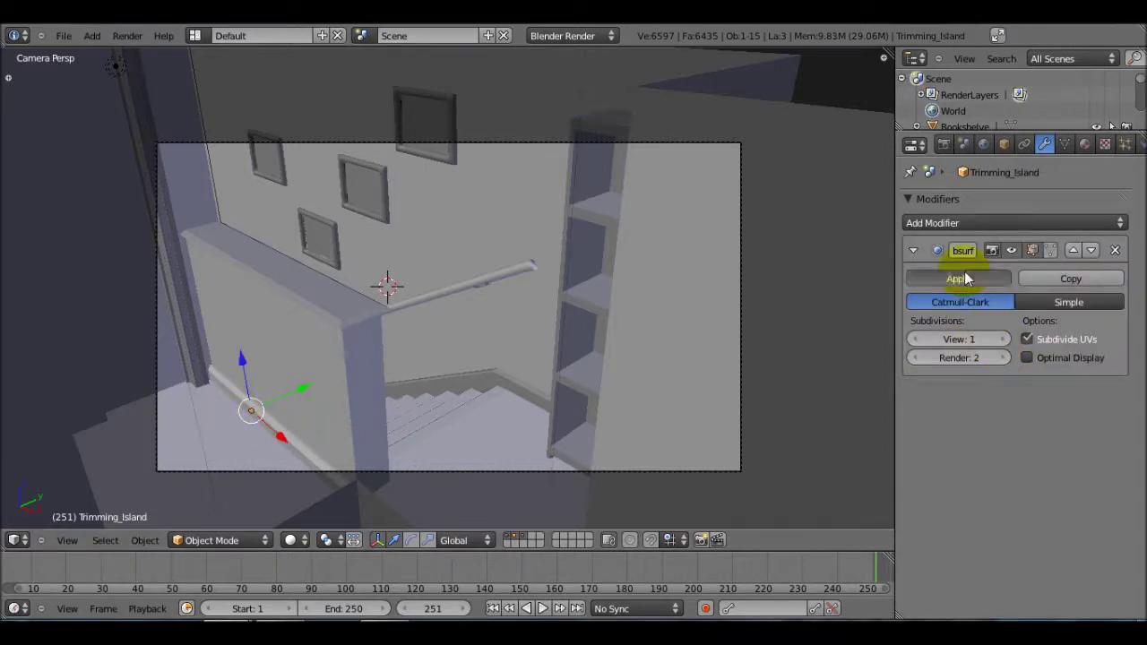
right_click(468, 376)
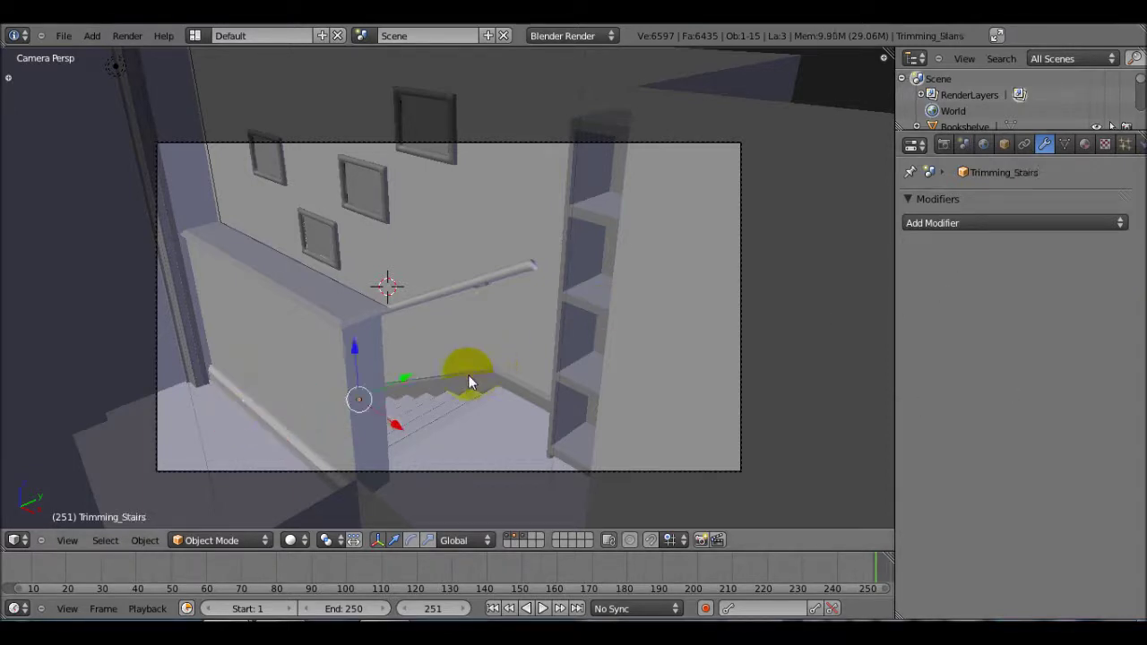
right_click(345, 303)
right_click(269, 428)
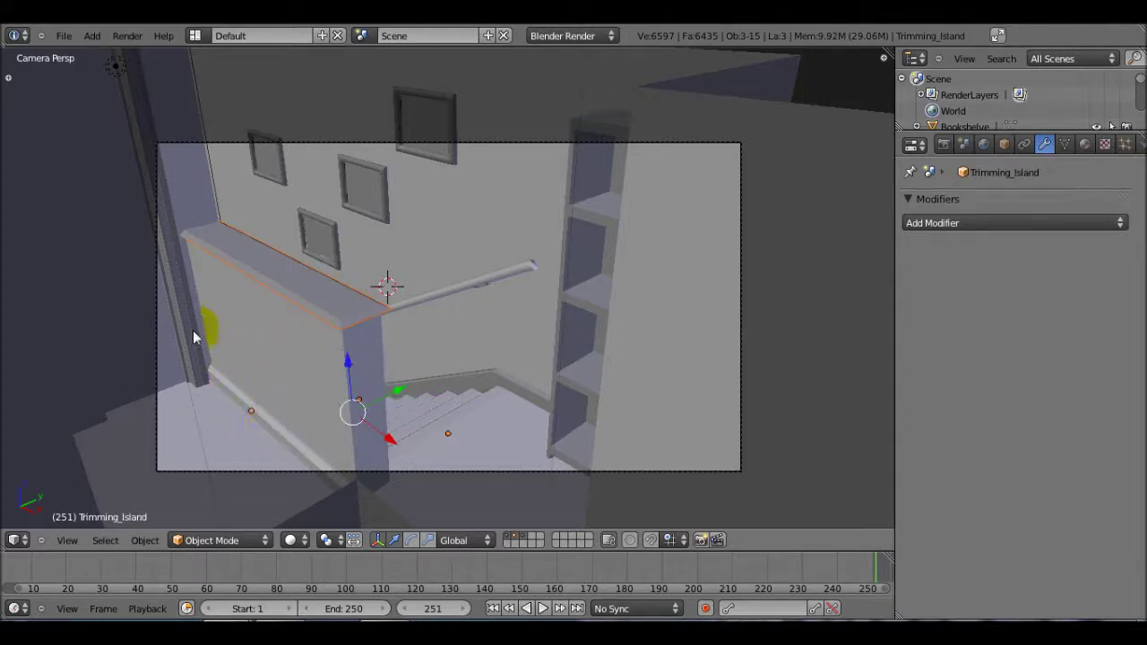
Join the trimming pieces, including Trimming_Door, into one object.
right_click(175, 308)
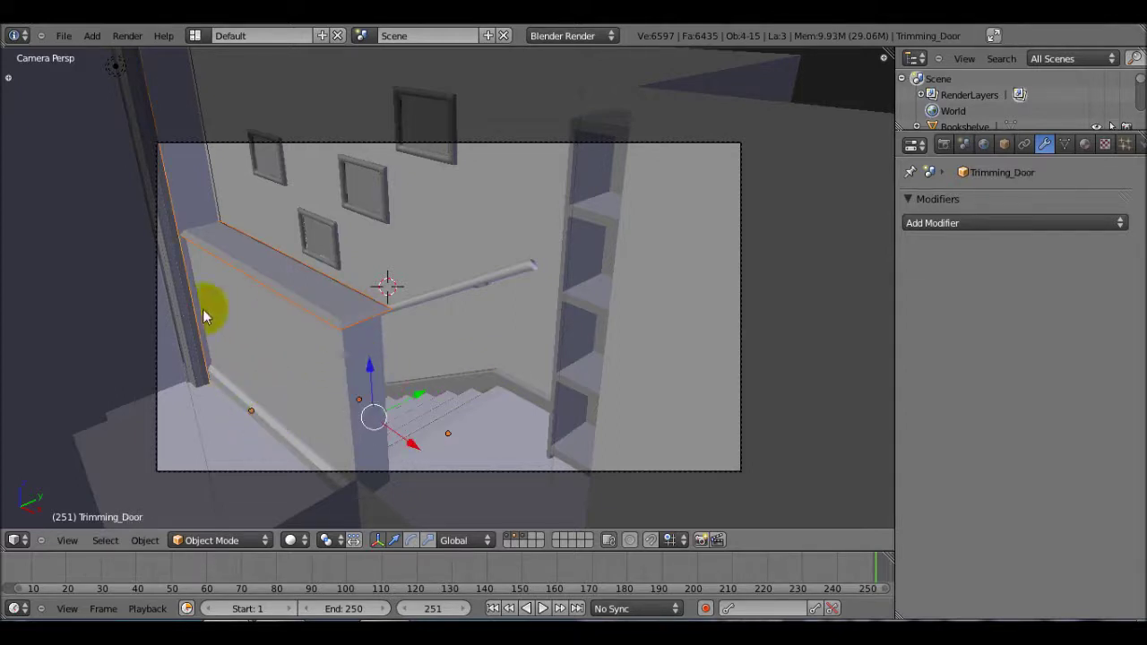
key("t")
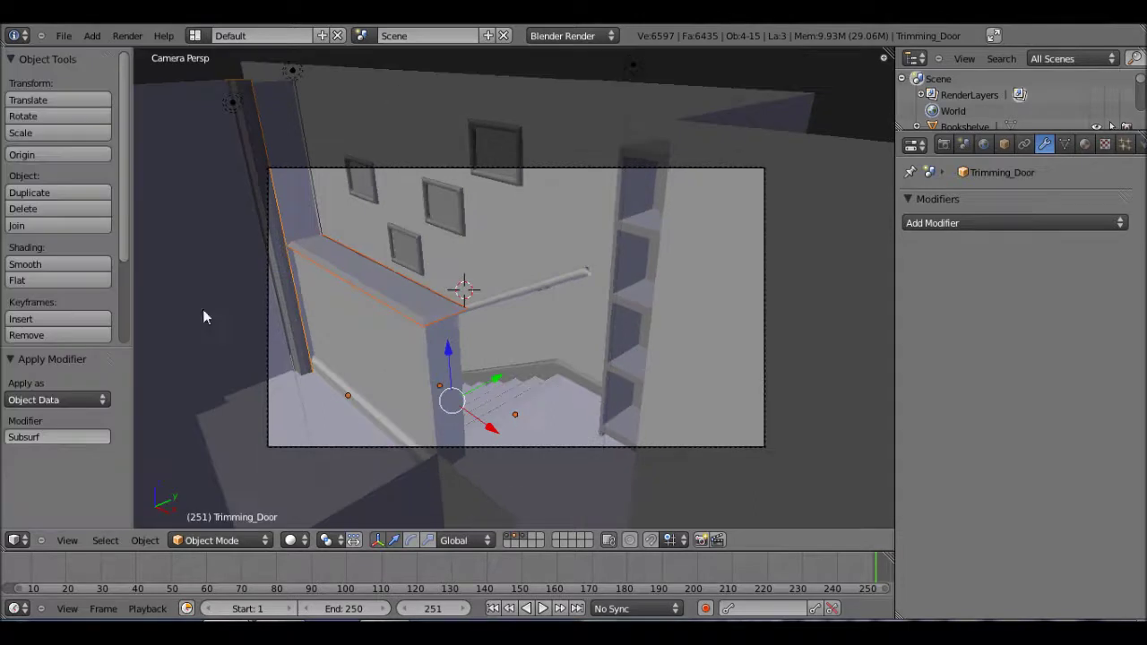
left_click(40, 224)
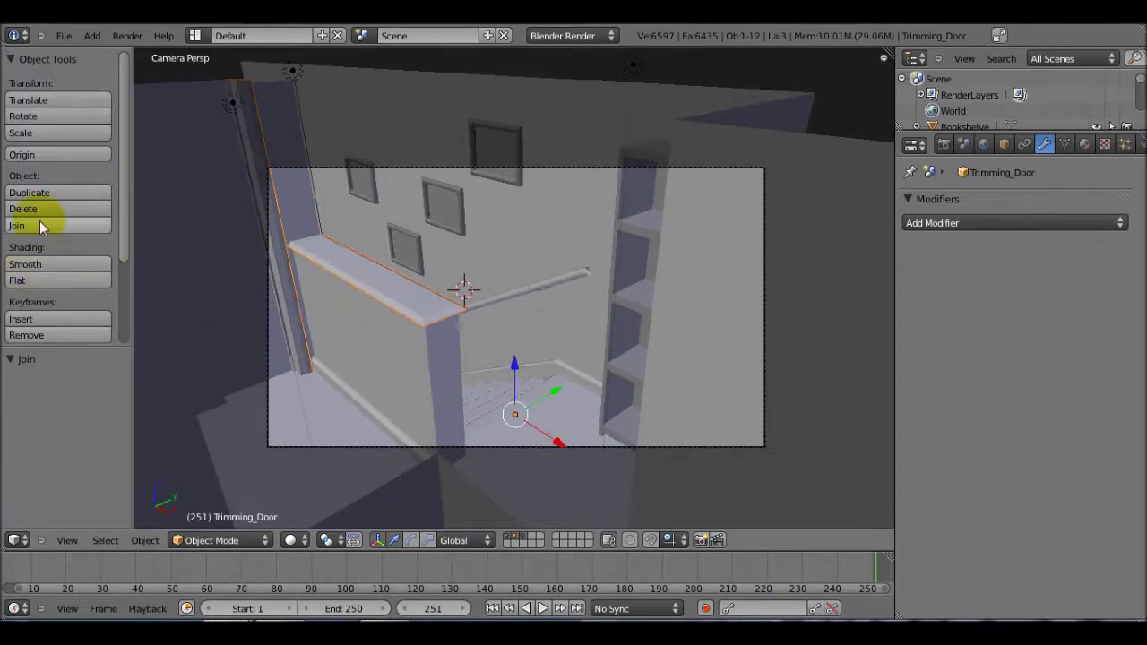
Give the trimming a new material with diffuse intensity 1.0 and a pale-yellow colour.
left_click(1083, 144)
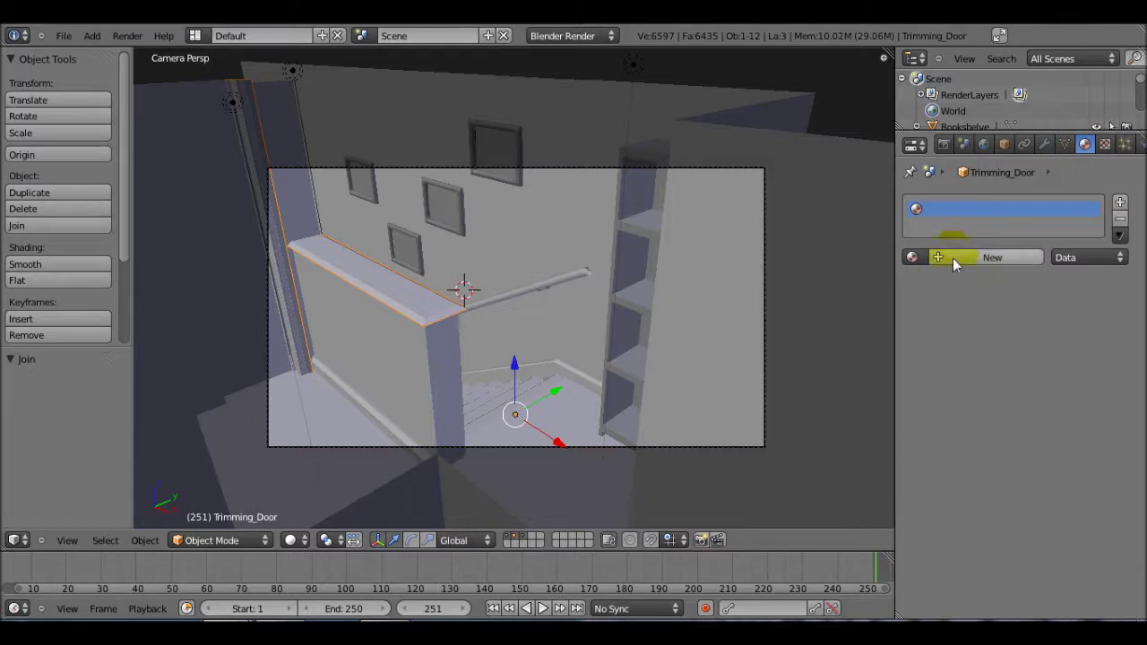
left_click(954, 258)
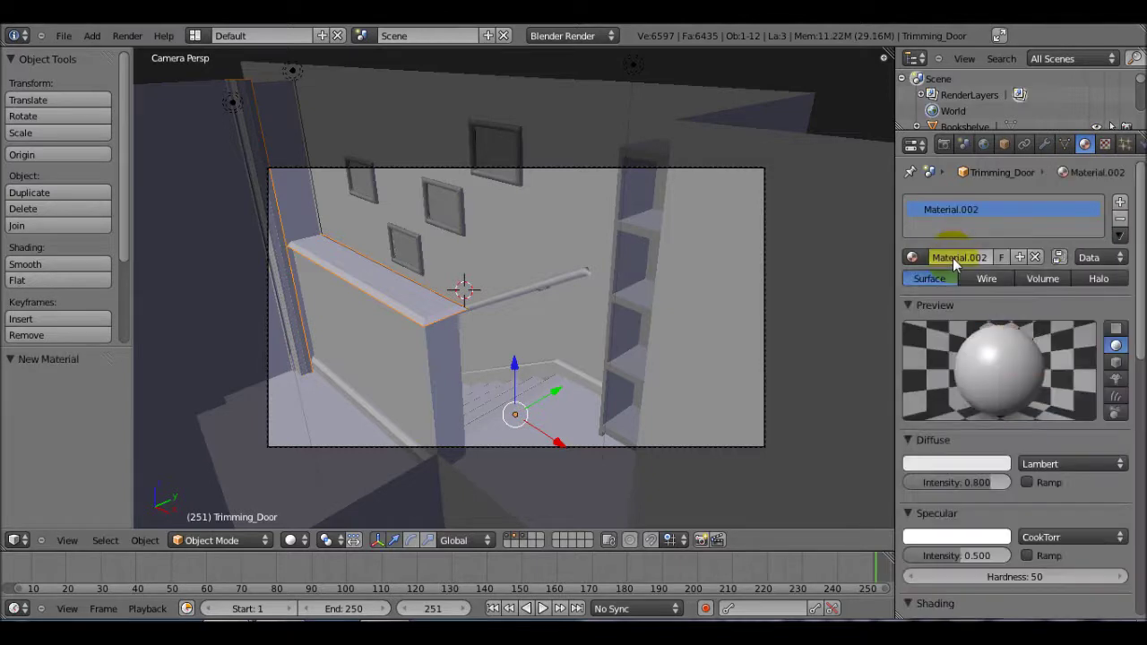
left_click_drag(973, 485, 1026, 488)
left_click(957, 464)
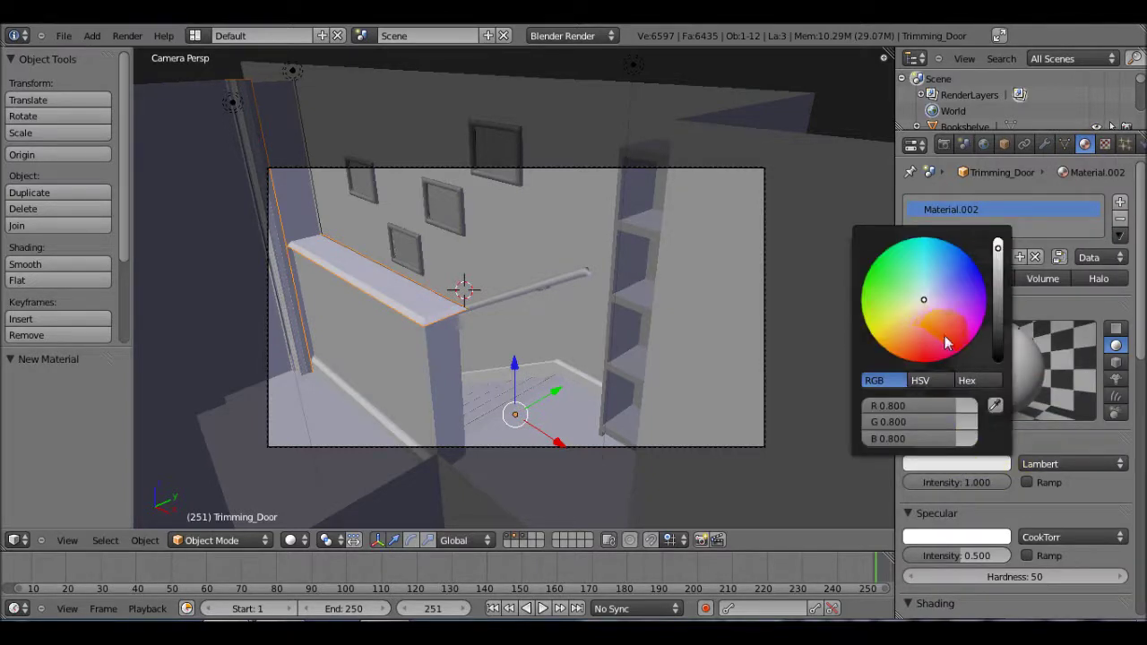
left_click_drag(911, 406, 976, 406)
left_click_drag(900, 421, 980, 422)
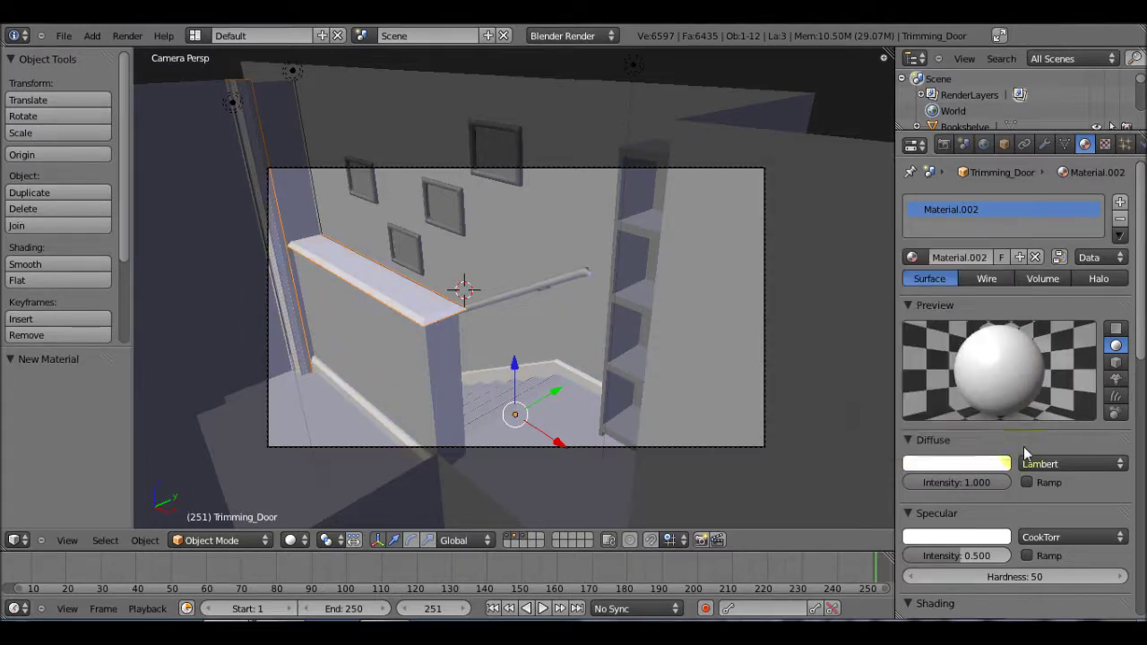
Assign that material to the bookshelf, rename it Trimming, and render.
right_click(634, 304)
left_click(913, 257)
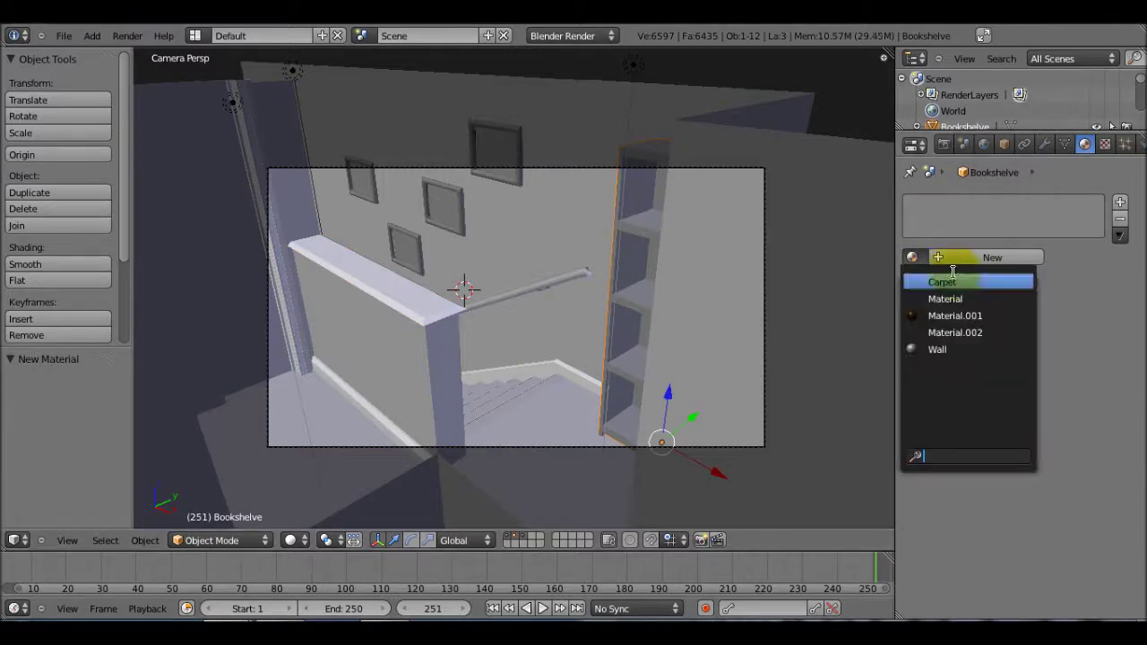
left_click(986, 332)
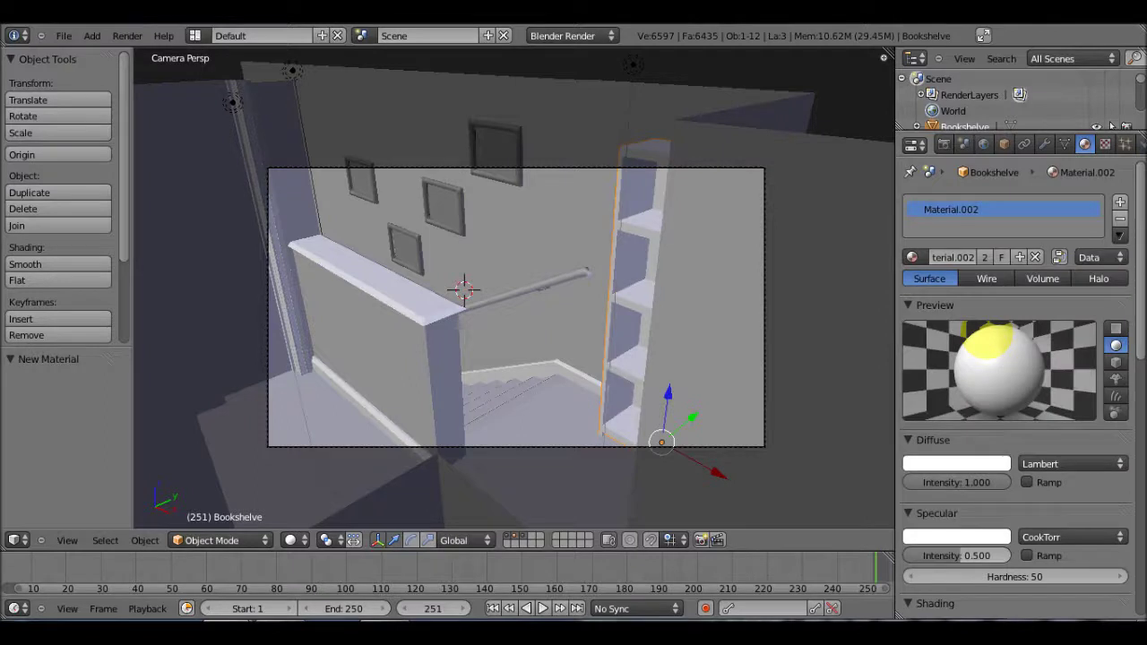
left_click(940, 257)
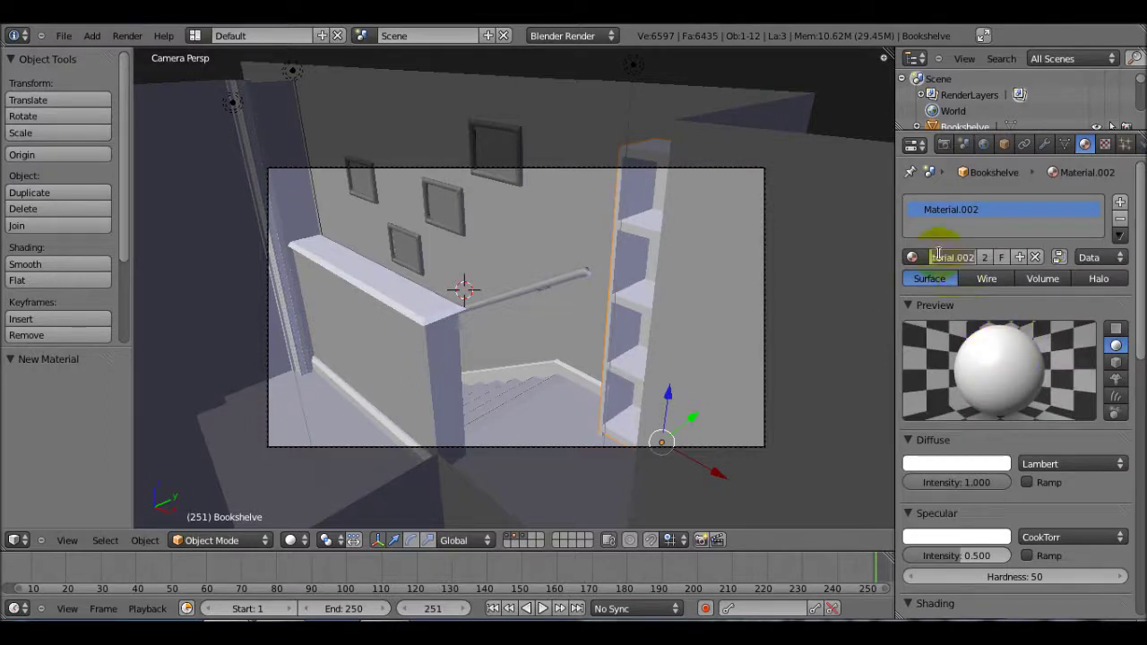
key("BackSpace")
type("W")
type("rimming")
key("Return")
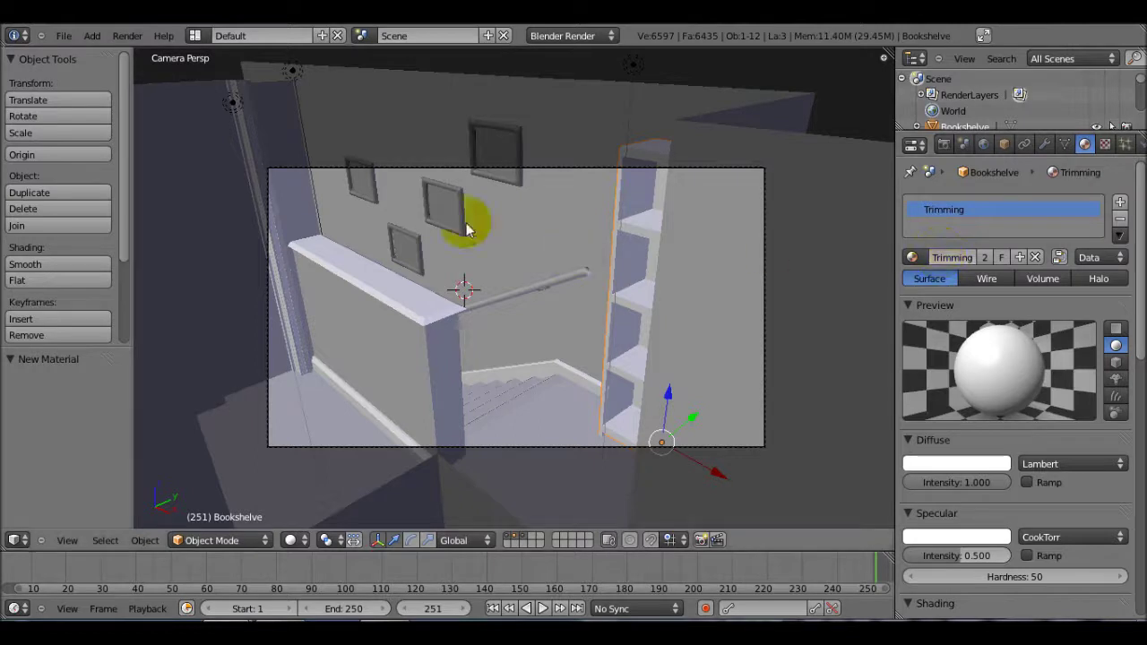
key("F12")
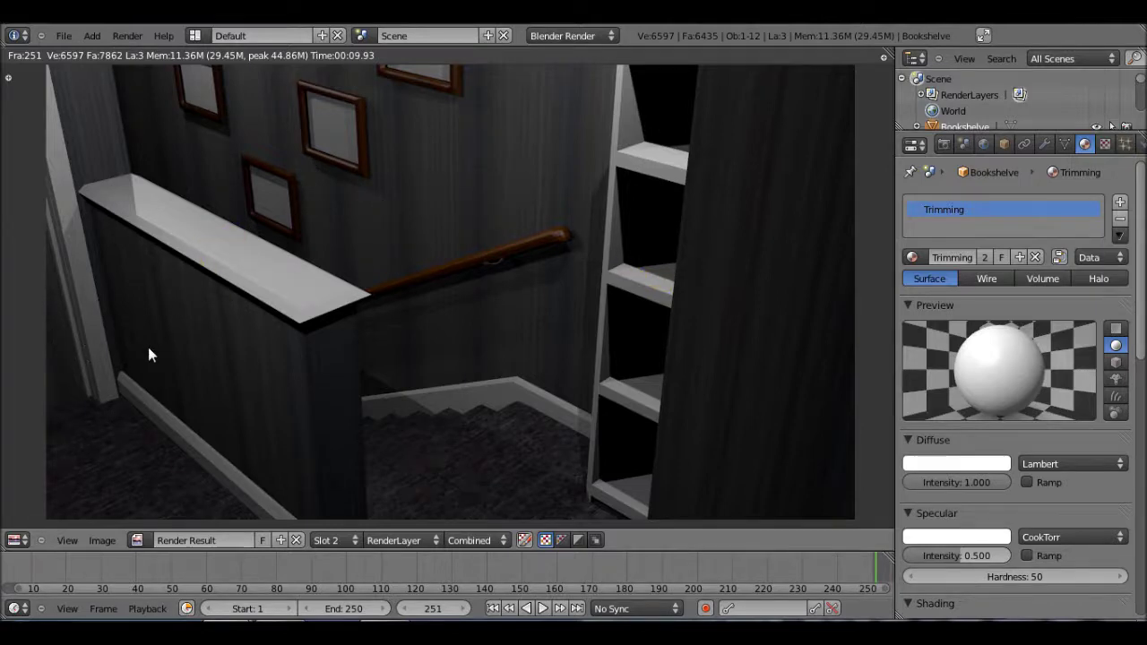
Close the finished stairwell render and select the Walls object.
key("Escape")
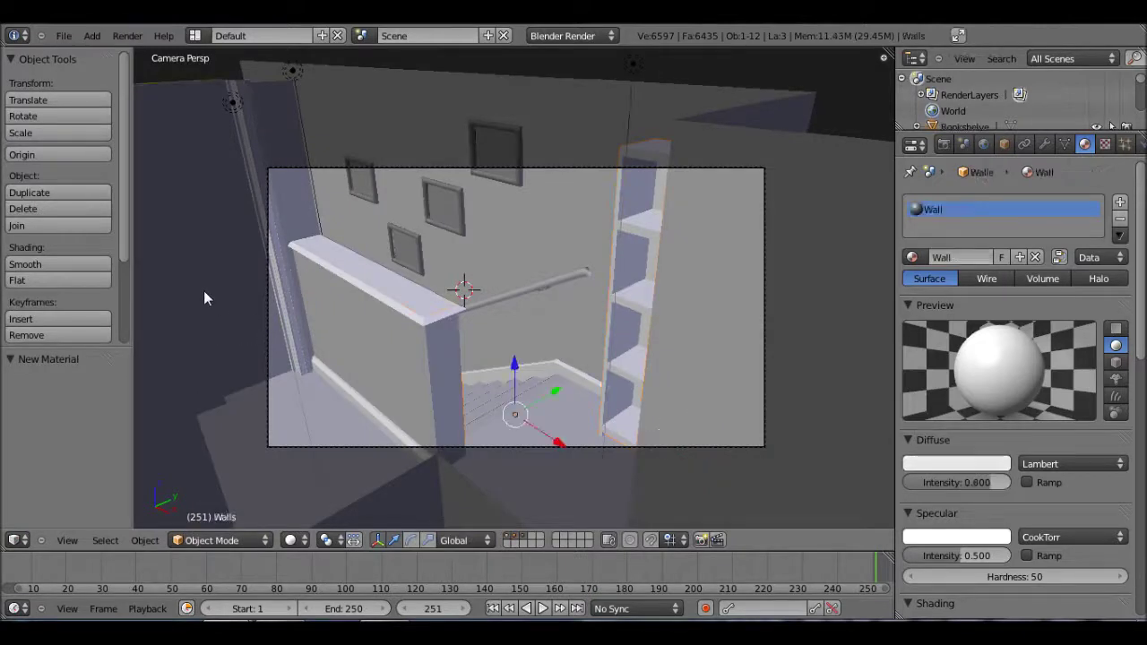
right_click(420, 221)
scroll(420, 222, "down", 3)
Put the Walls mesh in Edit Mode with face selection.
middle_click_drag(420, 222, 448, 334)
scroll(450, 331, "down", 2)
scroll(390, 172, "up", 3)
scroll(390, 172, "down", 3)
scroll(348, 256, "up", 2)
key("Tab")
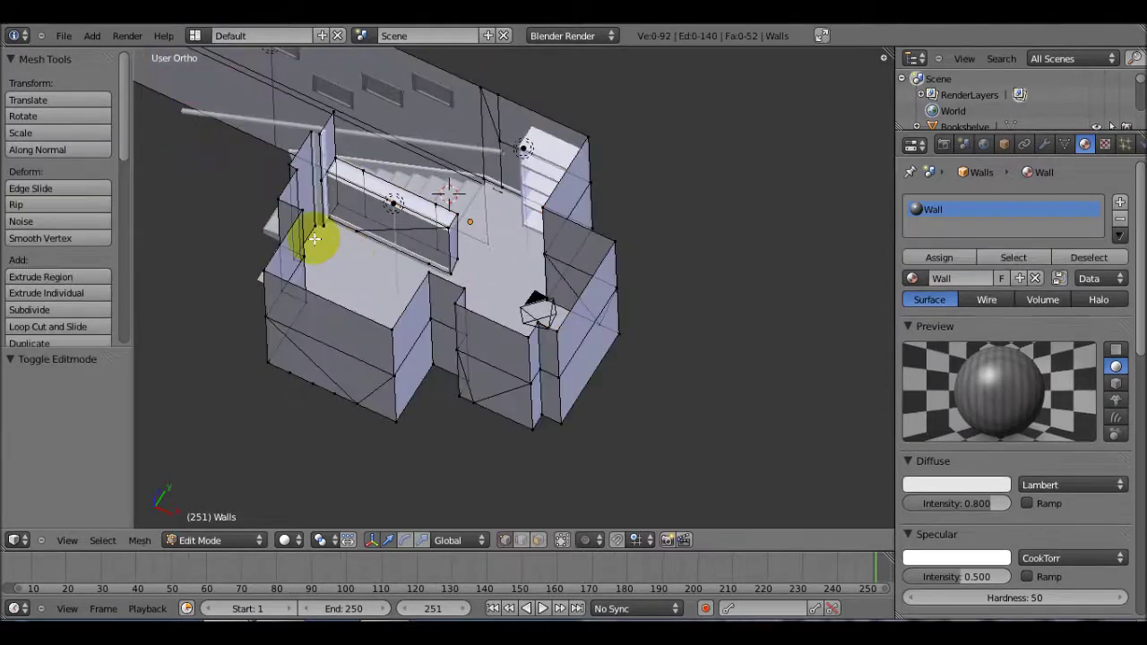
middle_click_drag(307, 243, 409, 313)
key("Caps_Lock")
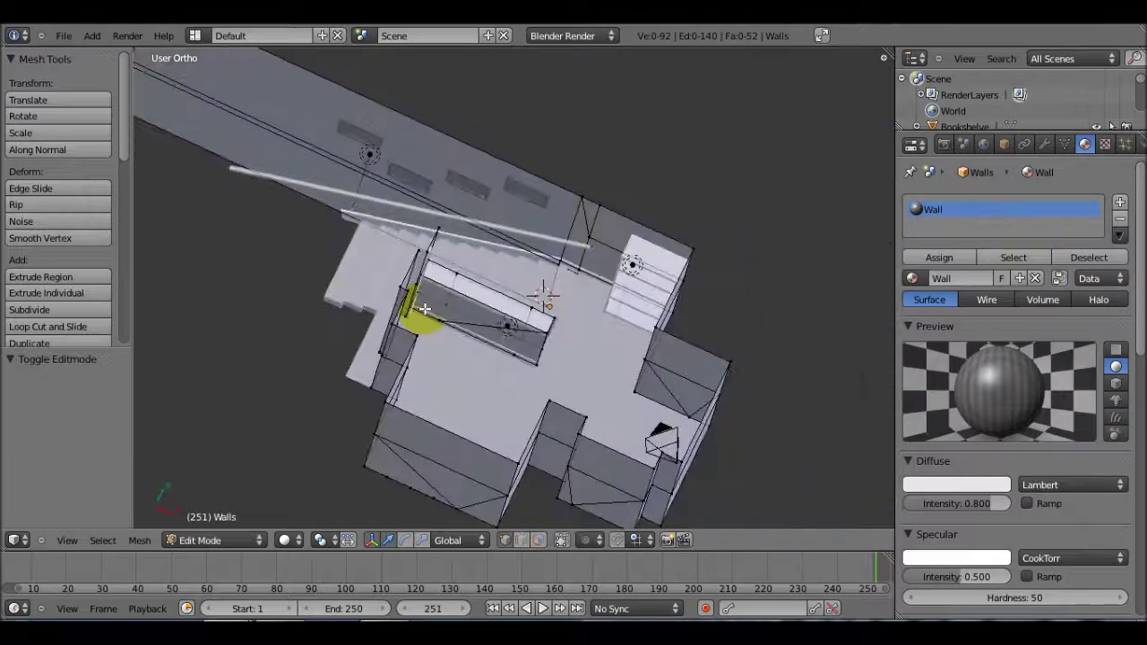
middle_click_drag(486, 373, 553, 312, "shift")
key("ctrl+Tab")
key("3")
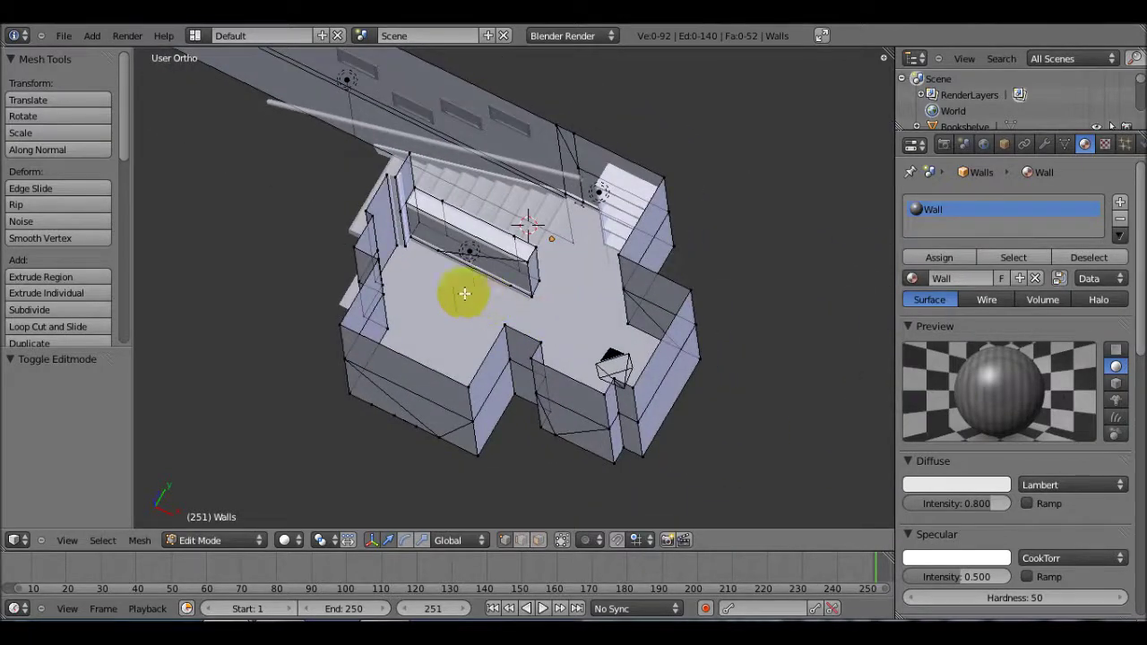
Separate two wall faces beside the half wall into their own object.
scroll(358, 244, "up", 2)
right_click(332, 200)
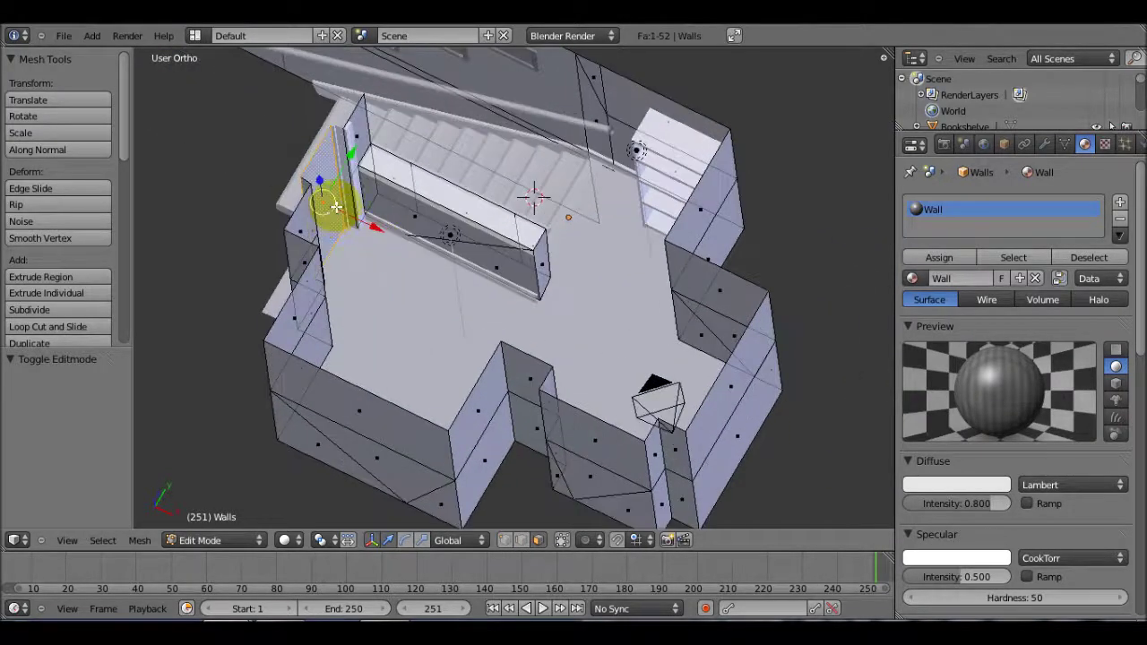
scroll(281, 250, "up", 4)
middle_click_drag(280, 250, 448, 251)
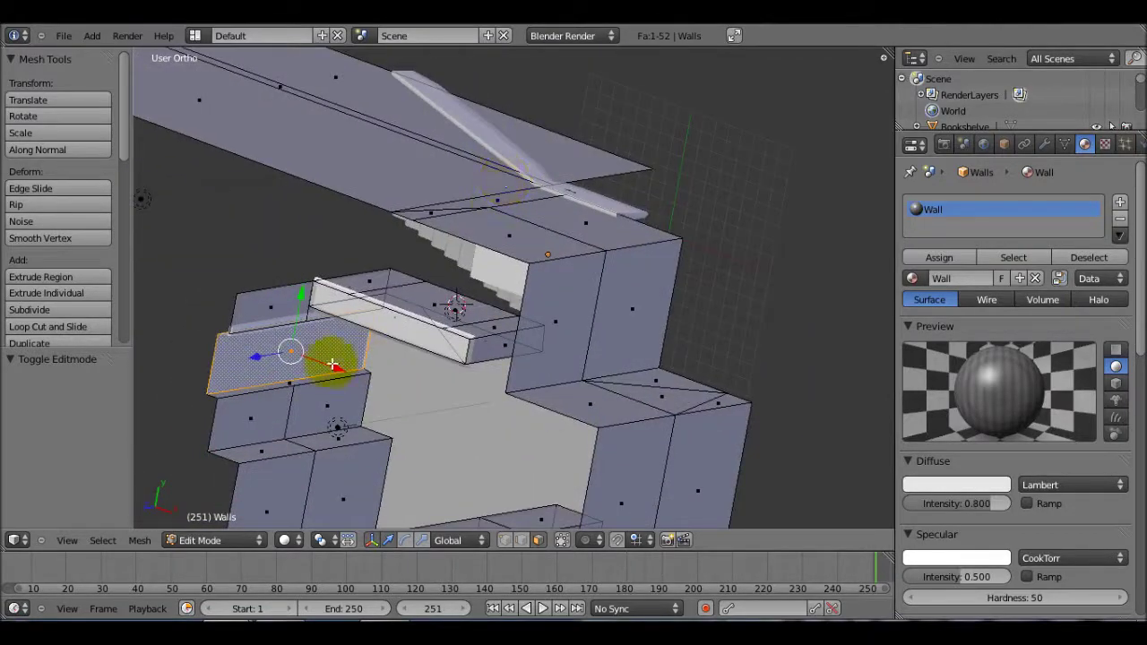
right_click(289, 379, "shift")
middle_click_drag(295, 364, 309, 284)
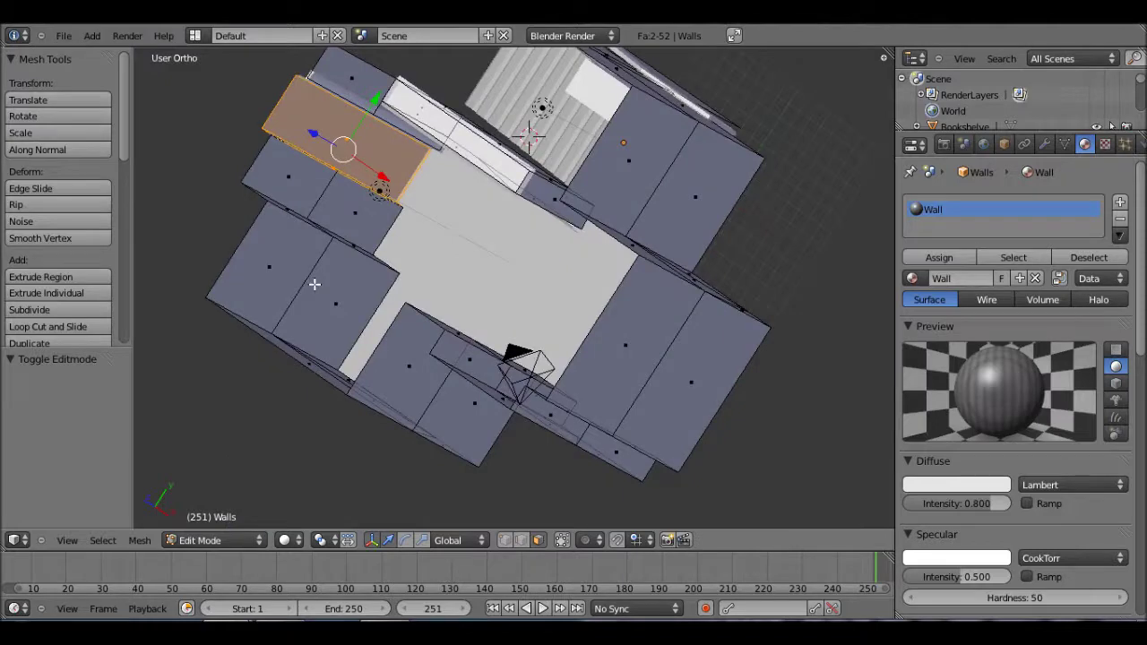
key("p")
left_click(315, 285)
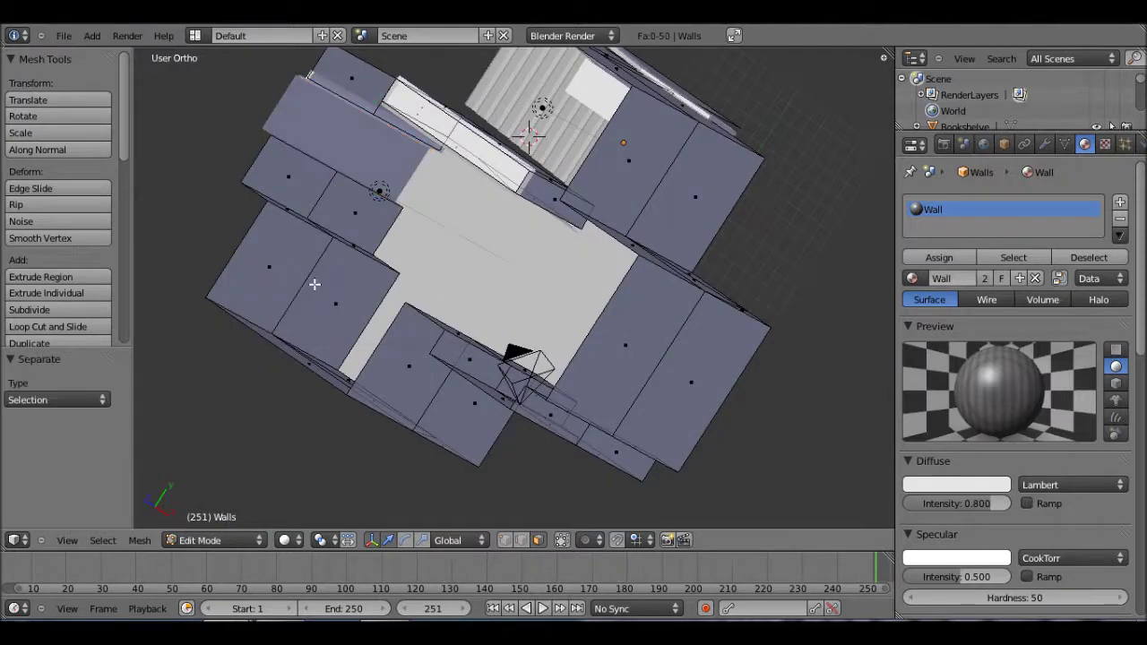
Give Walls.001 the Trimming material and render from the camera view.
mouse_move(460, 331)
middle_mouse_down()
mouse_move(472, 329)
mouse_move(448, 366)
mouse_move(447, 340)
middle_mouse_up()
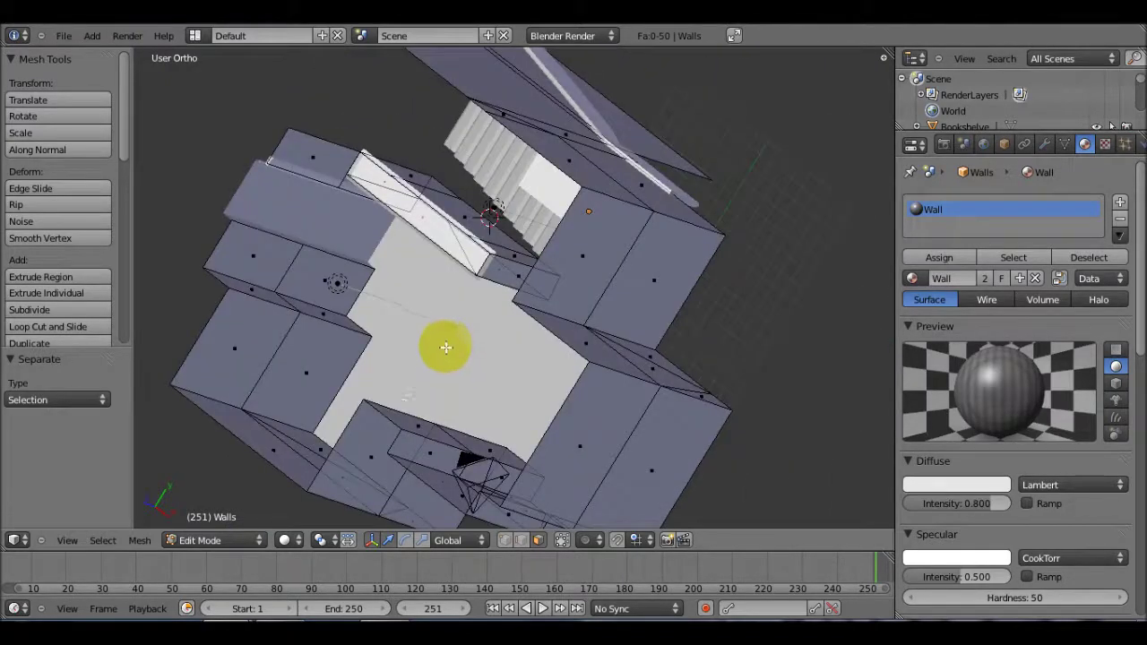
key("Tab")
right_click(305, 213)
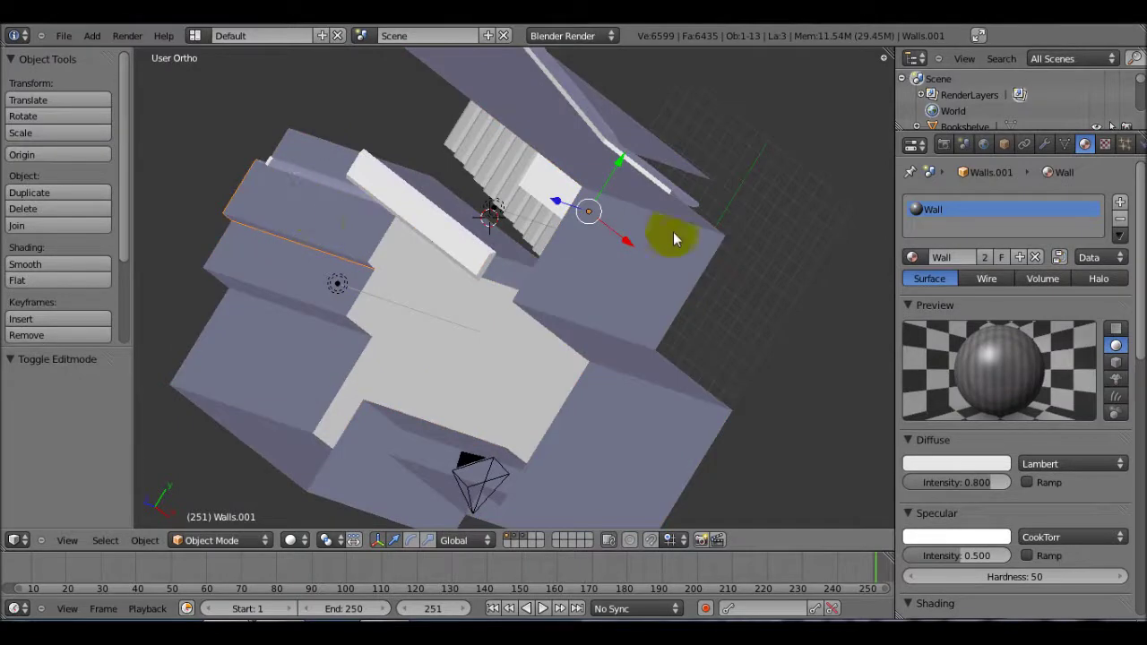
left_click(911, 257)
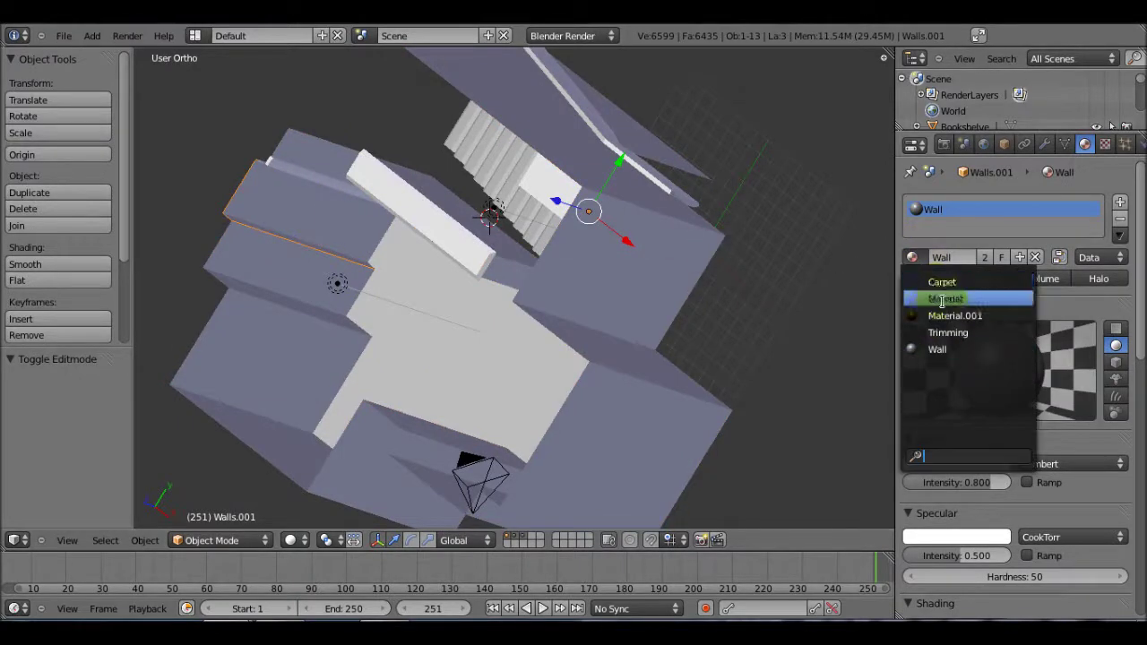
left_click(953, 331)
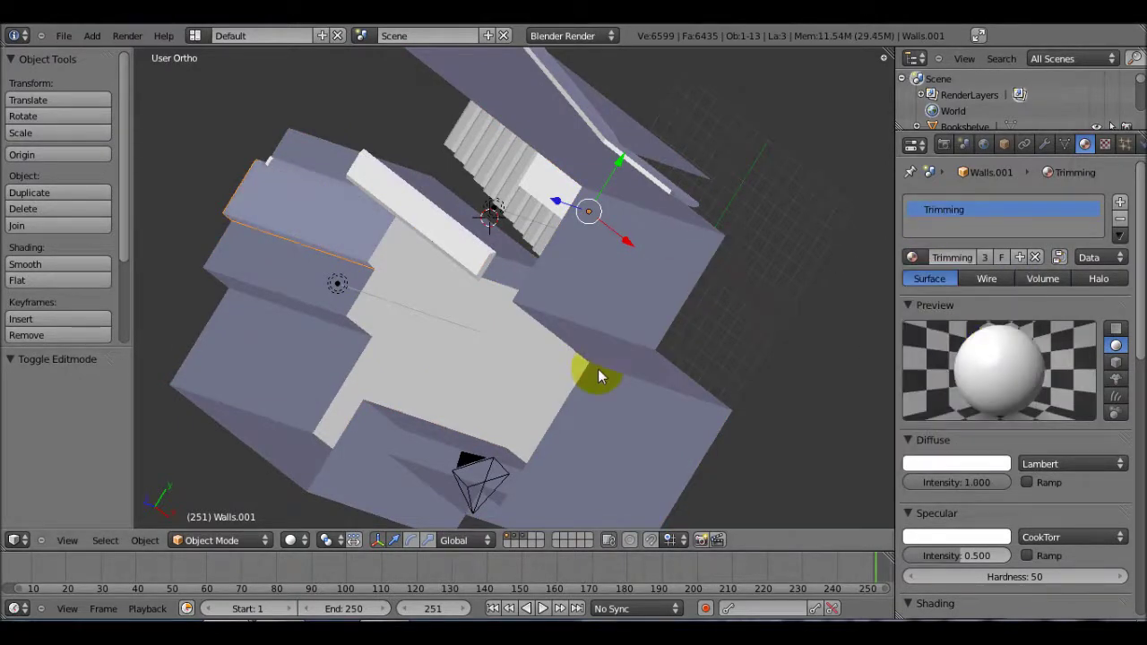
key("KP_0")
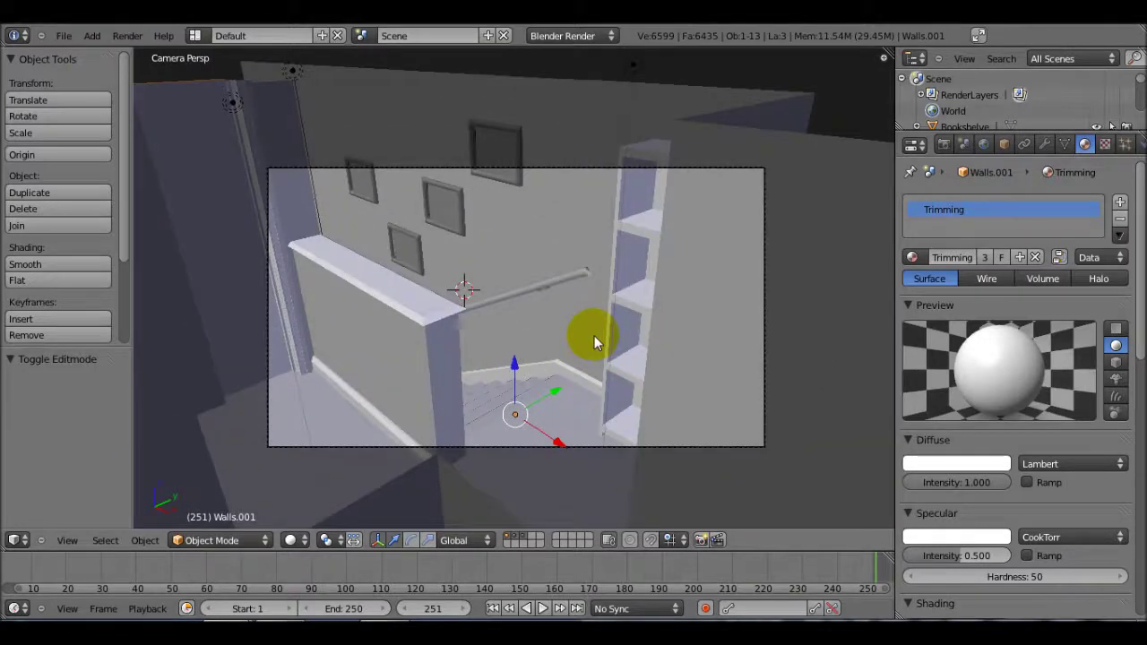
scroll(594, 340, "up", 2)
key("F12")
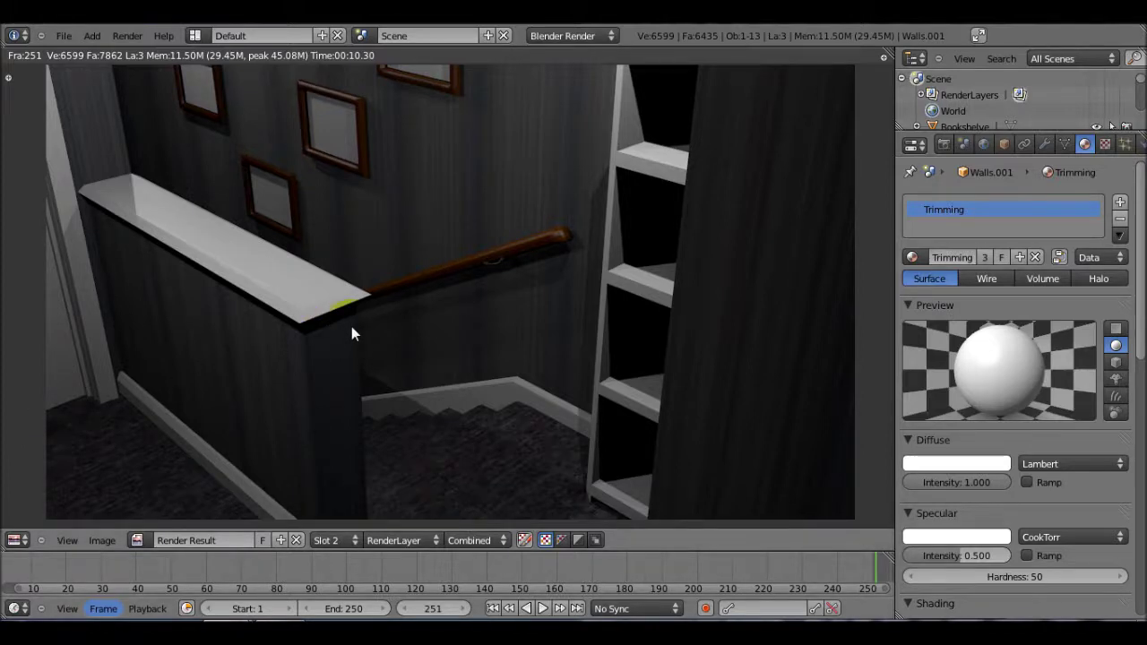
Close the render, review the last render result again, then return to the scene.
key("Escape")
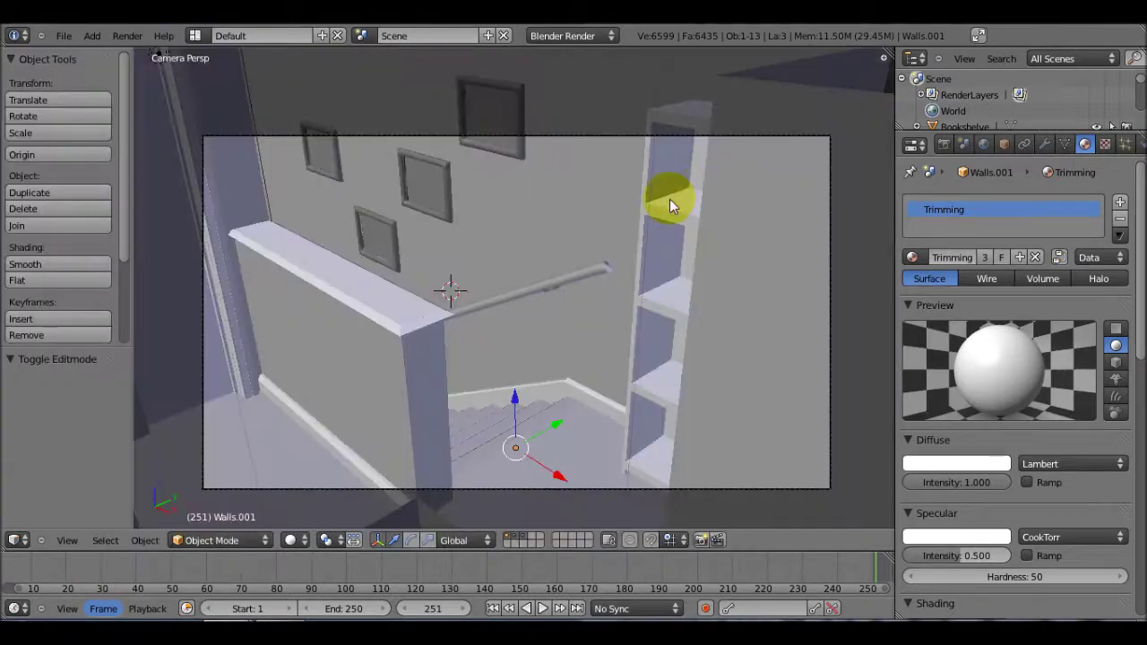
scroll(670, 199, "down", 2)
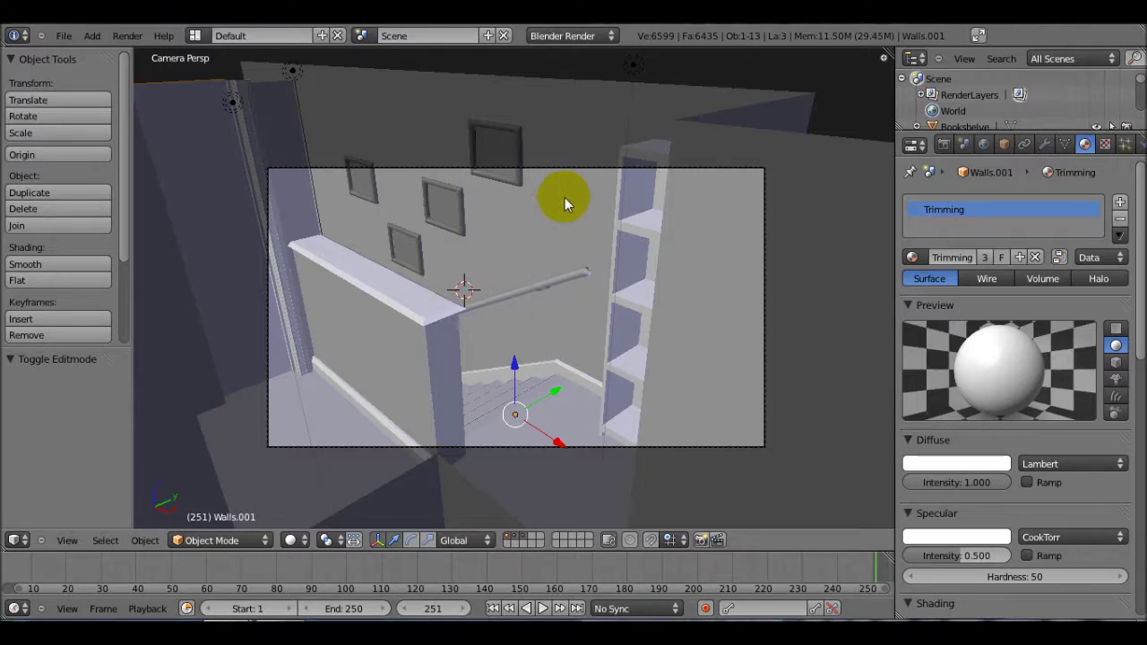
key("F11")
scroll(512, 313, "down", 1)
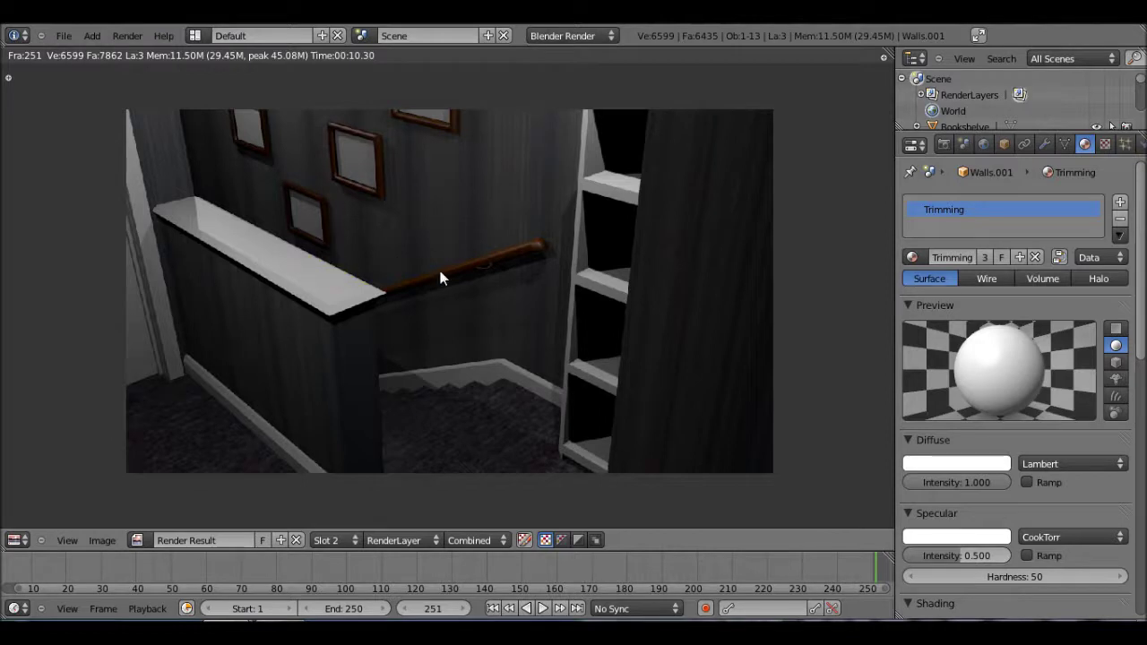
scroll(344, 226, "up", 1)
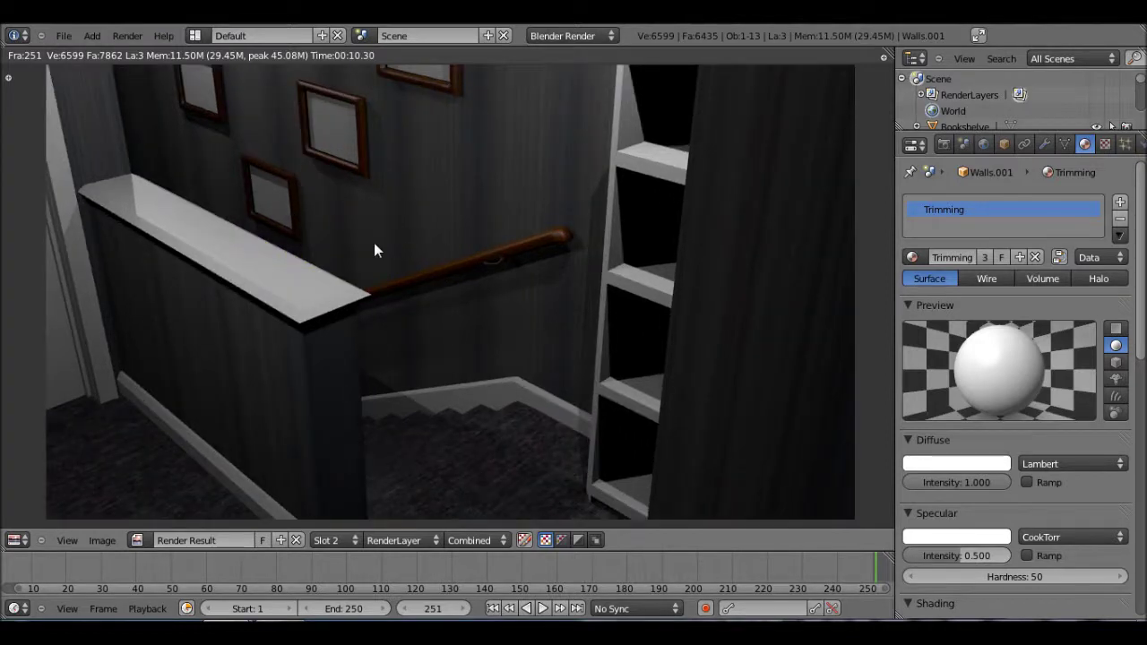
key("Escape")
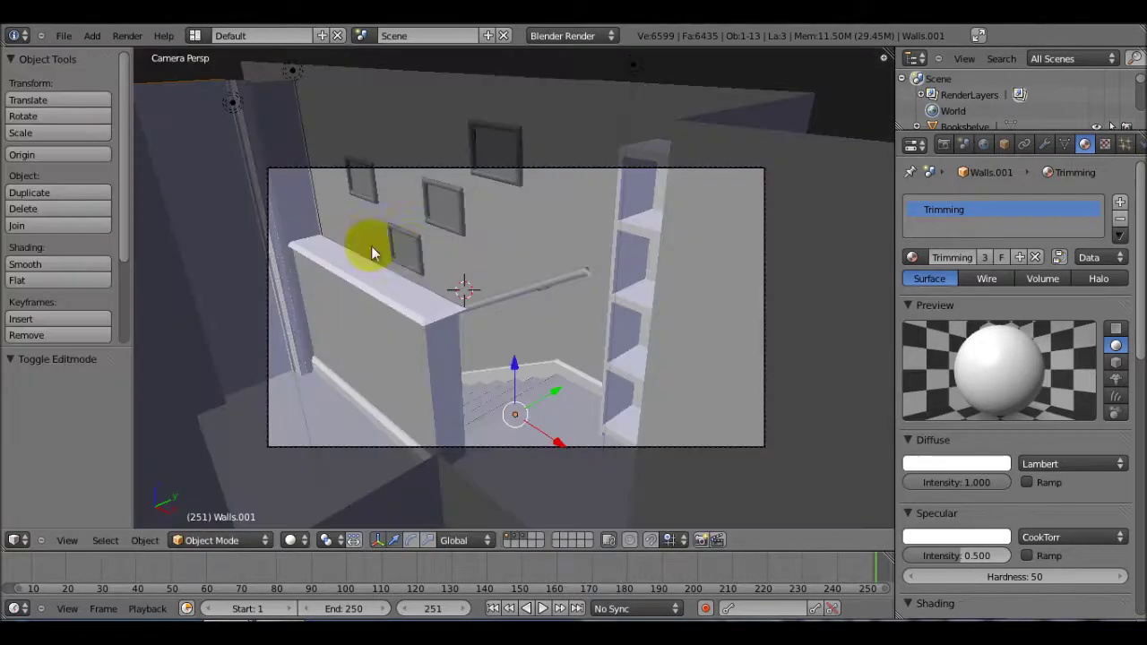
Select the lamp and make the right half of a split 3D view a Graph Editor.
right_click(233, 104)
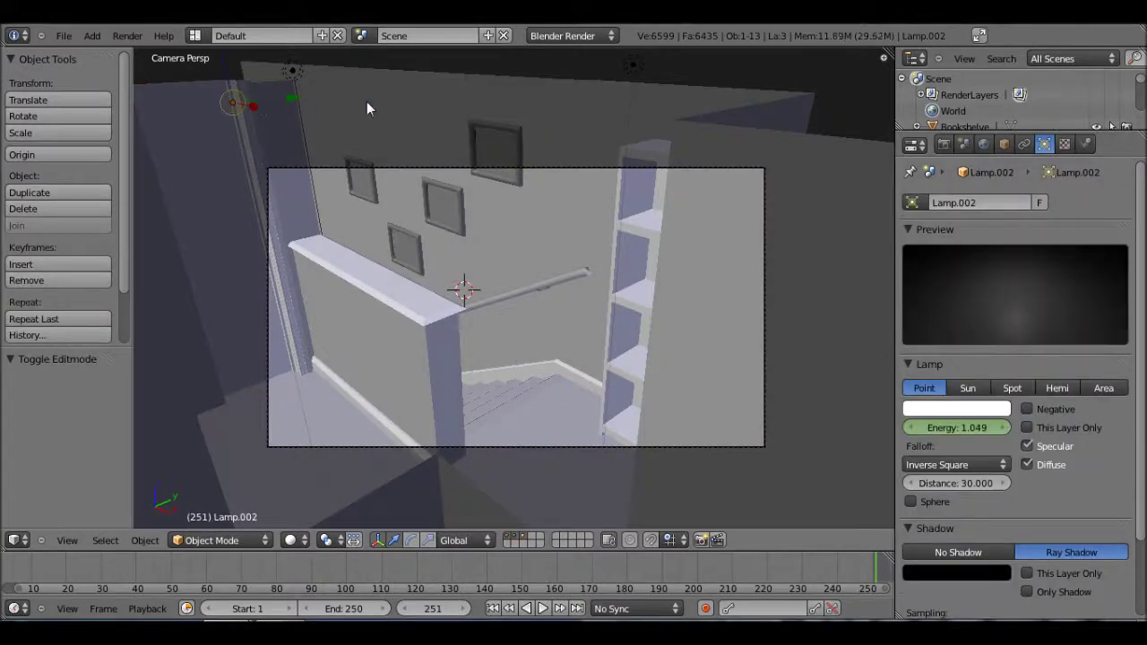
right_click(633, 63)
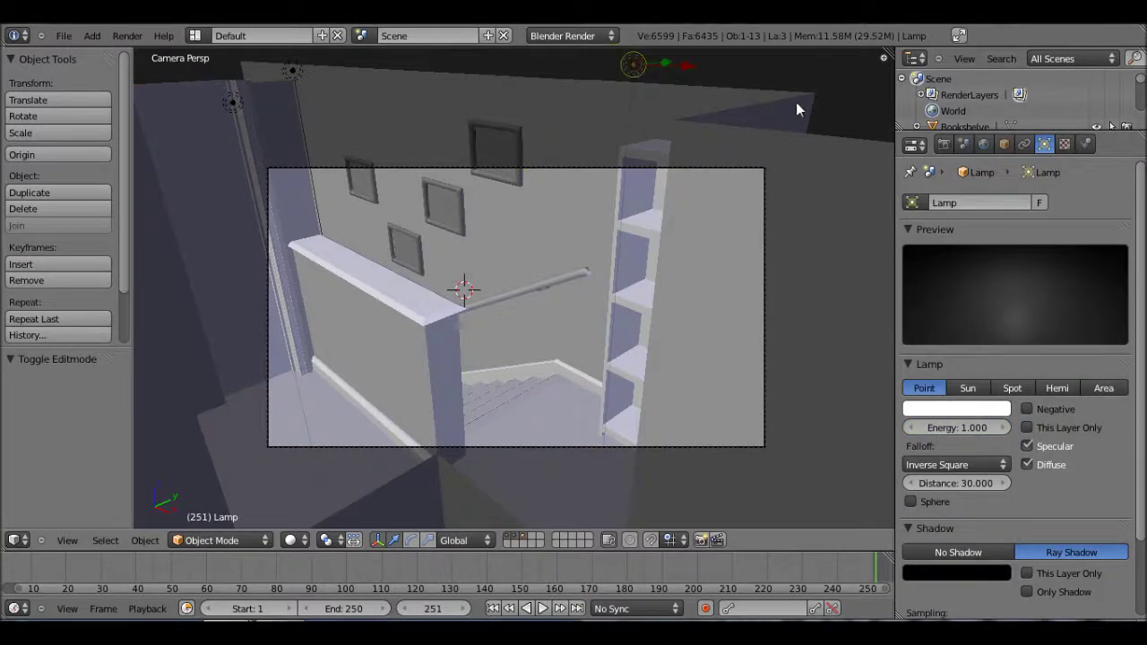
left_click_drag(893, 56, 563, 305)
left_click(580, 541)
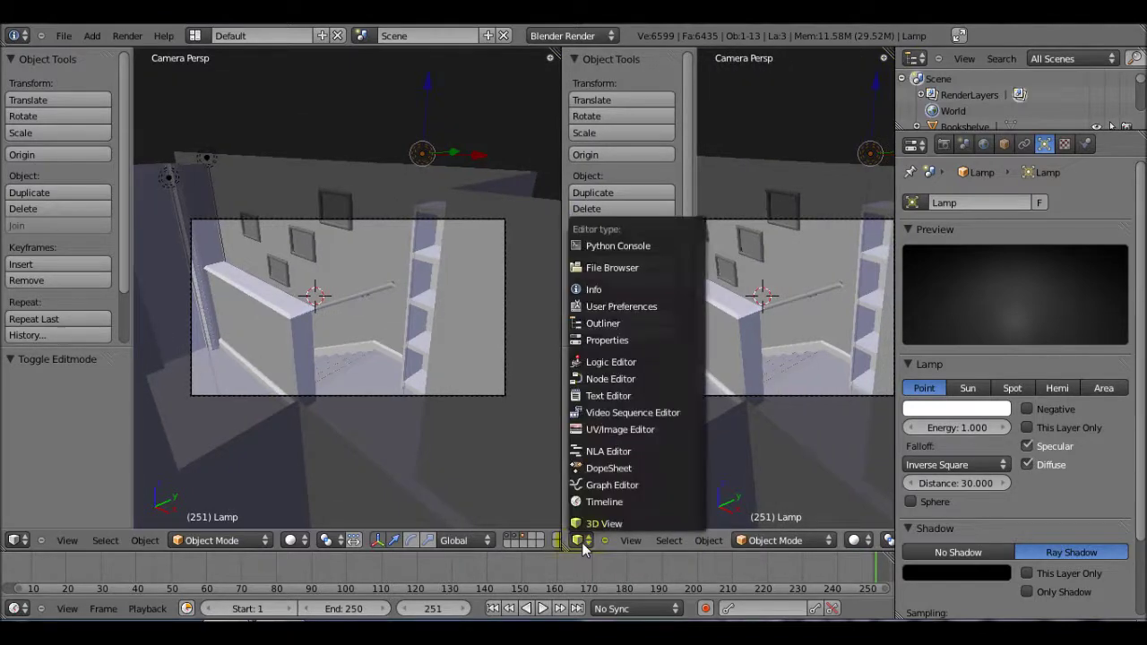
left_click(632, 484)
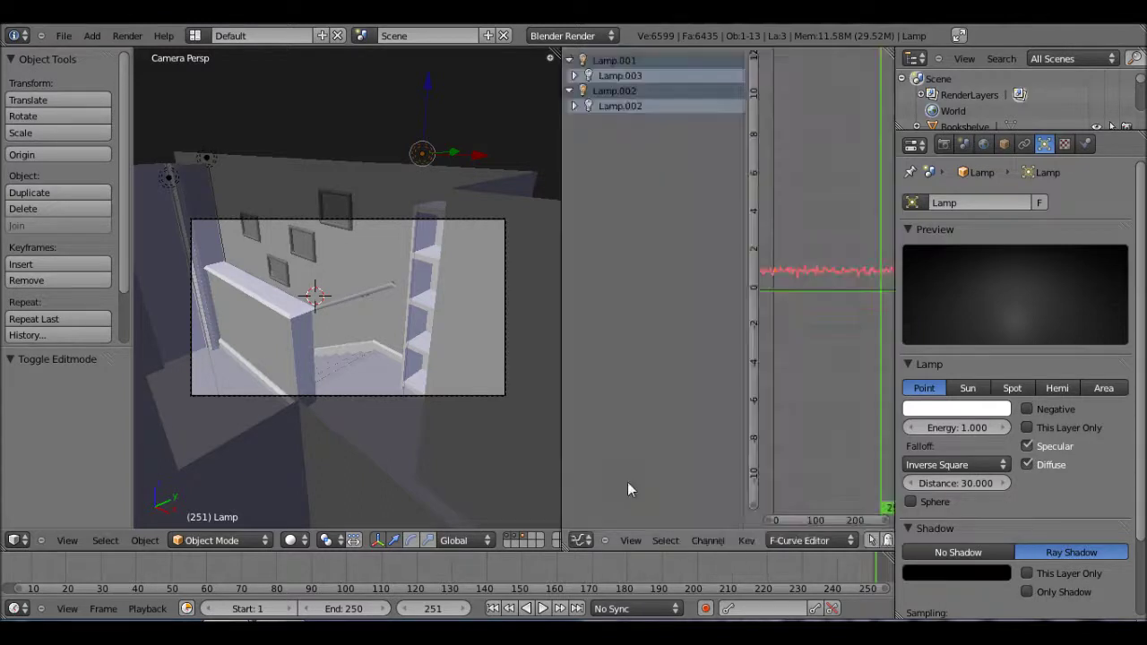
Delete the lamp's old noisy keyframes and reframe the graph.
key("x")
left_click(792, 309)
key("Home")
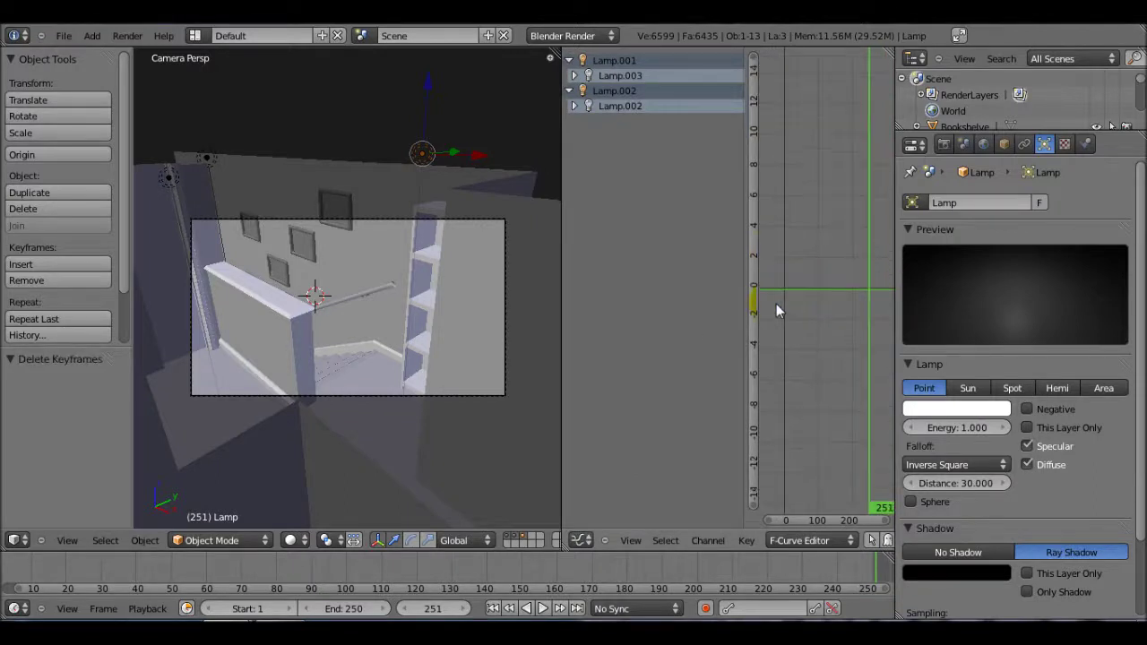
scroll(815, 296, "right", 2, "ctrl")
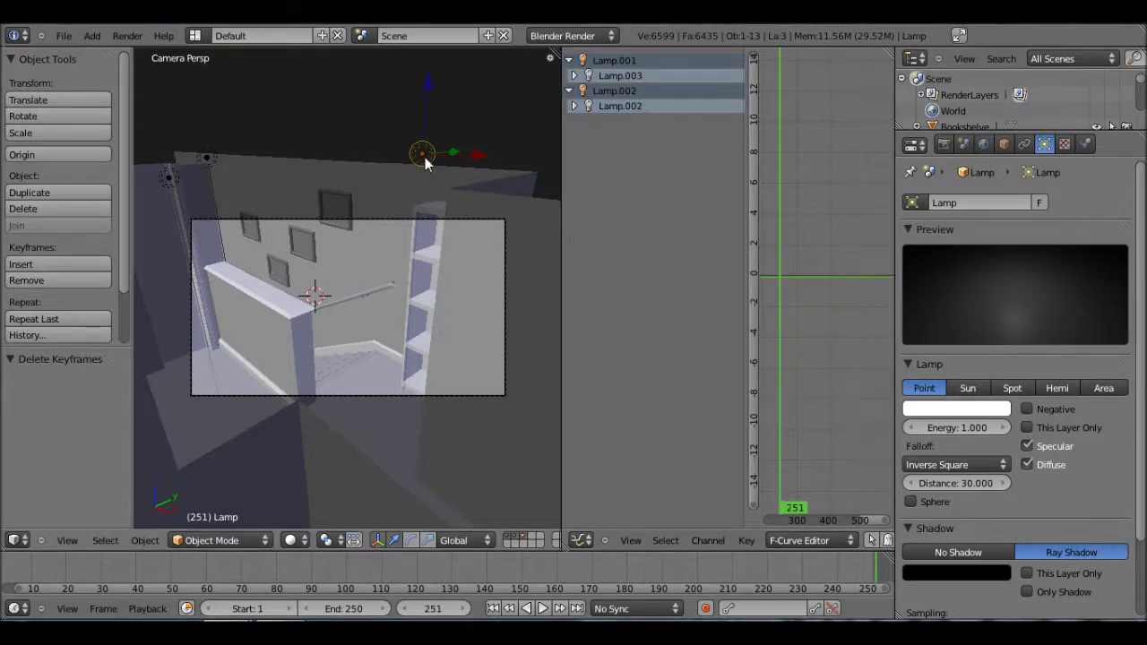
left_click_drag(393, 333, 382, 257)
In top view, move the lamp 0.59 units left along X.
key("KP_7")
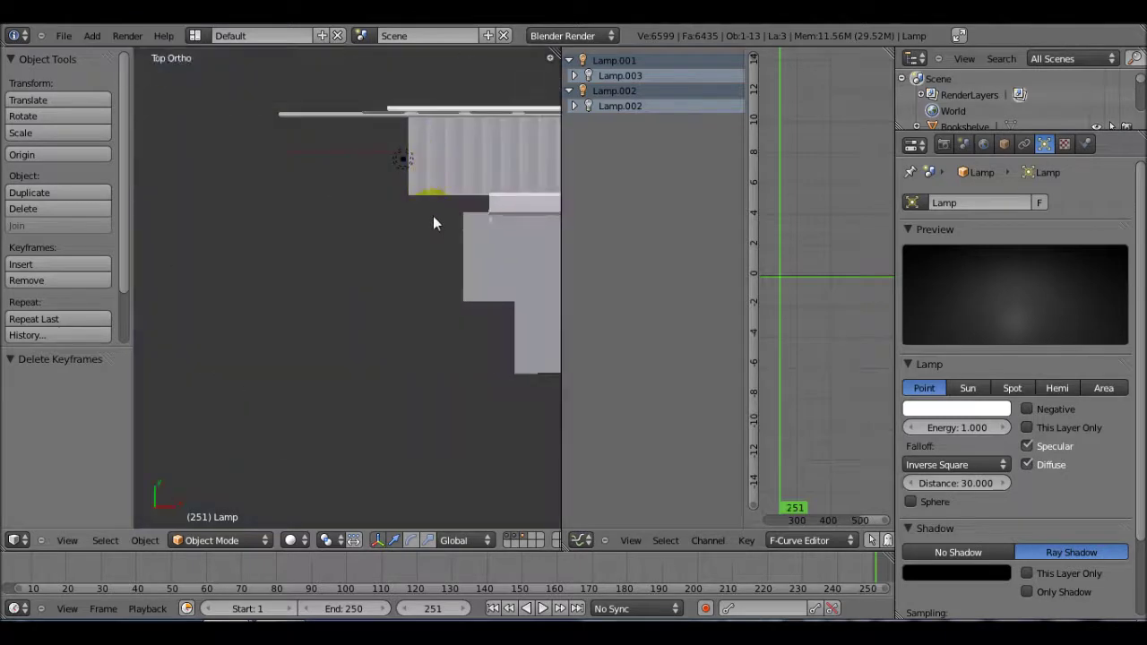
scroll(432, 216, "down", 2)
middle_click_drag(431, 222, 343, 251, "shift")
left_click_drag(486, 198, 480, 197)
Lower the lamp 1.444 units along Z from the camera view.
key("KP_0")
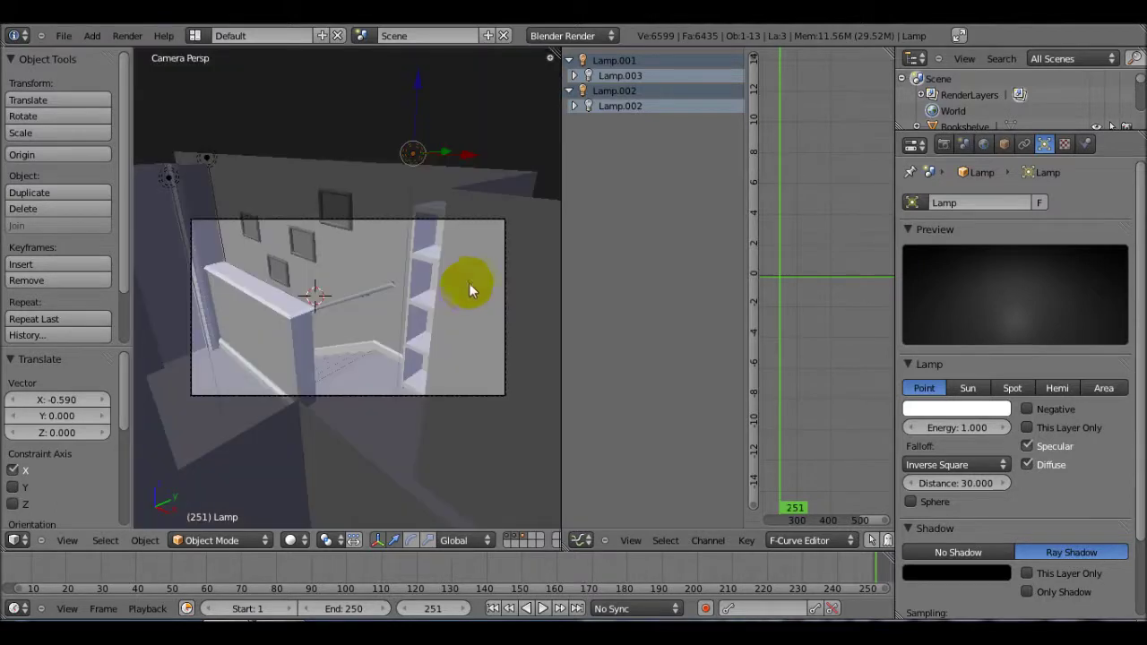
right_click(406, 173)
left_click_drag(414, 83, 419, 103)
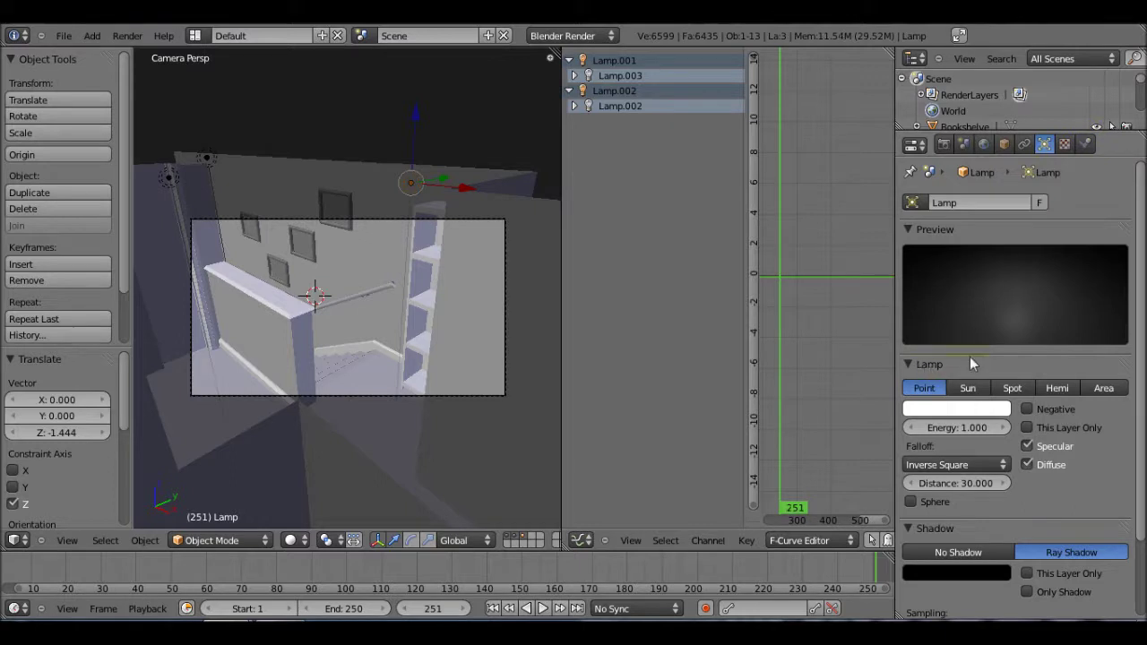
left_click(953, 428)
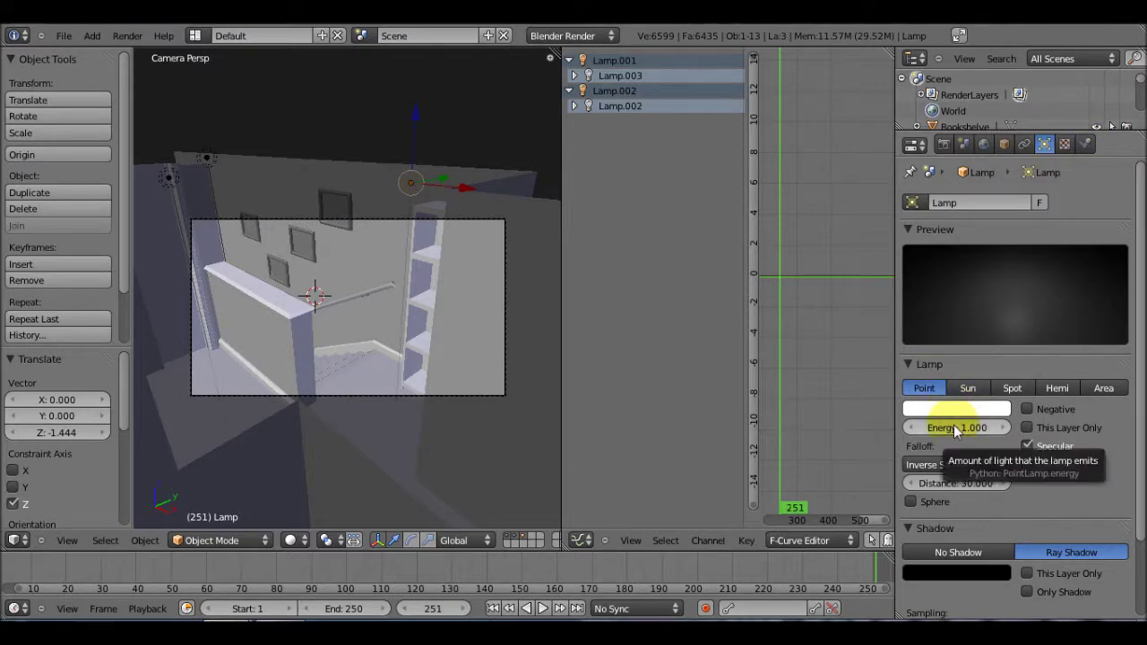
Keyframe the lamp's energy and add a Noise modifier to its curve.
key("i")
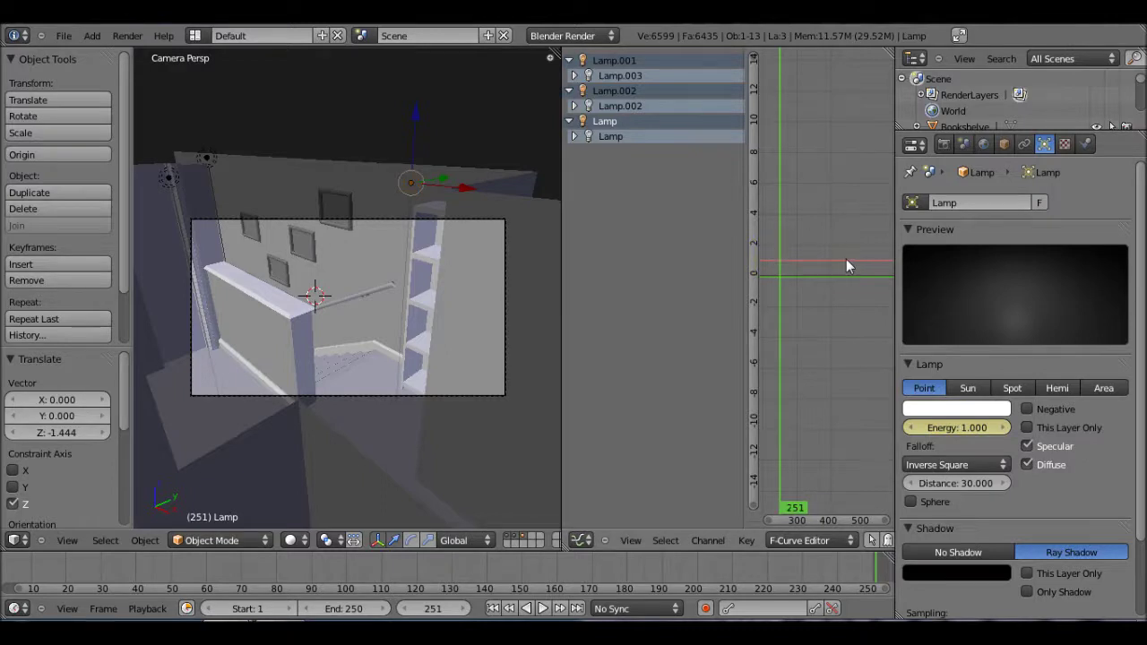
key("shift+ctrl+m")
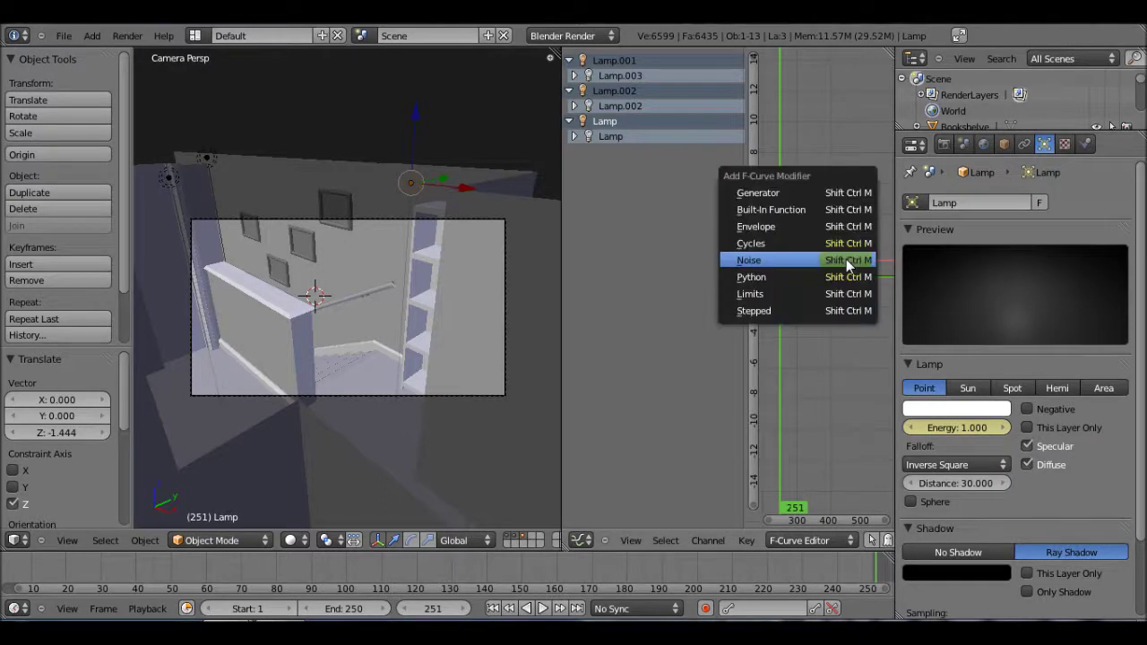
left_click(845, 259)
scroll(846, 259, "up", 3)
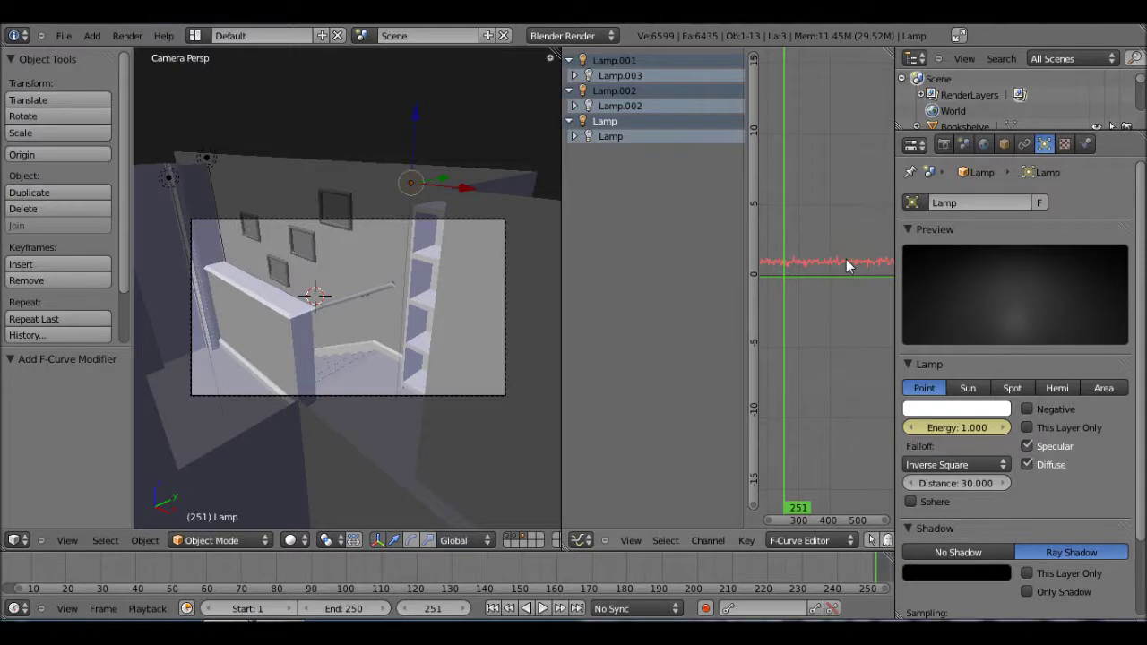
scroll(816, 273, "up", 8)
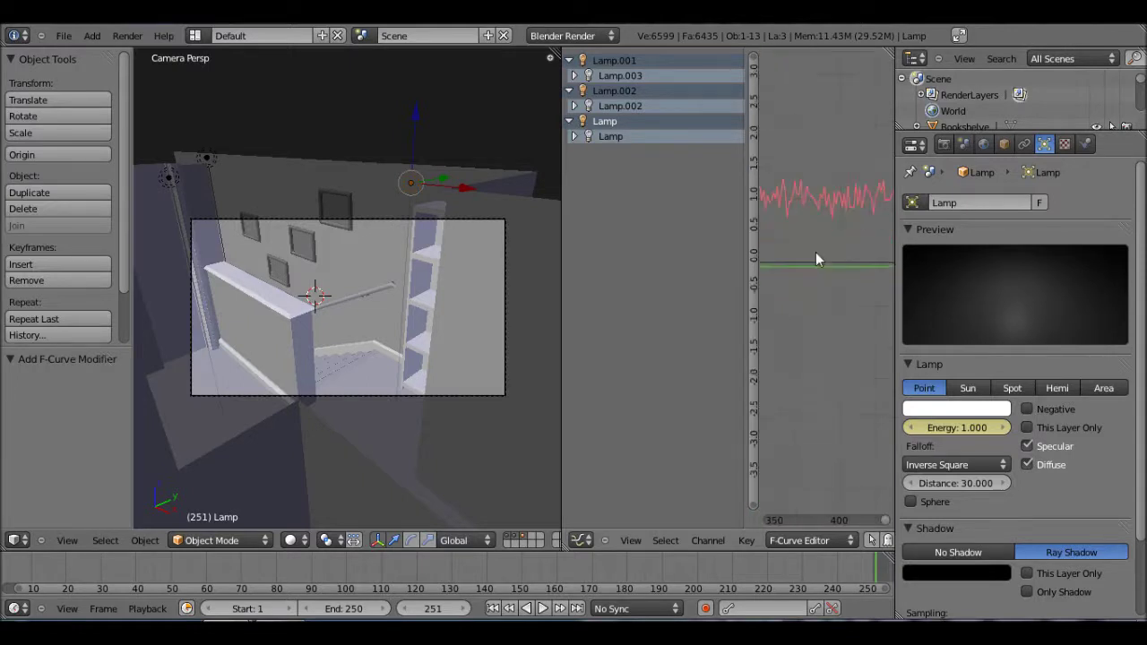
middle_click_drag(816, 252, 820, 424)
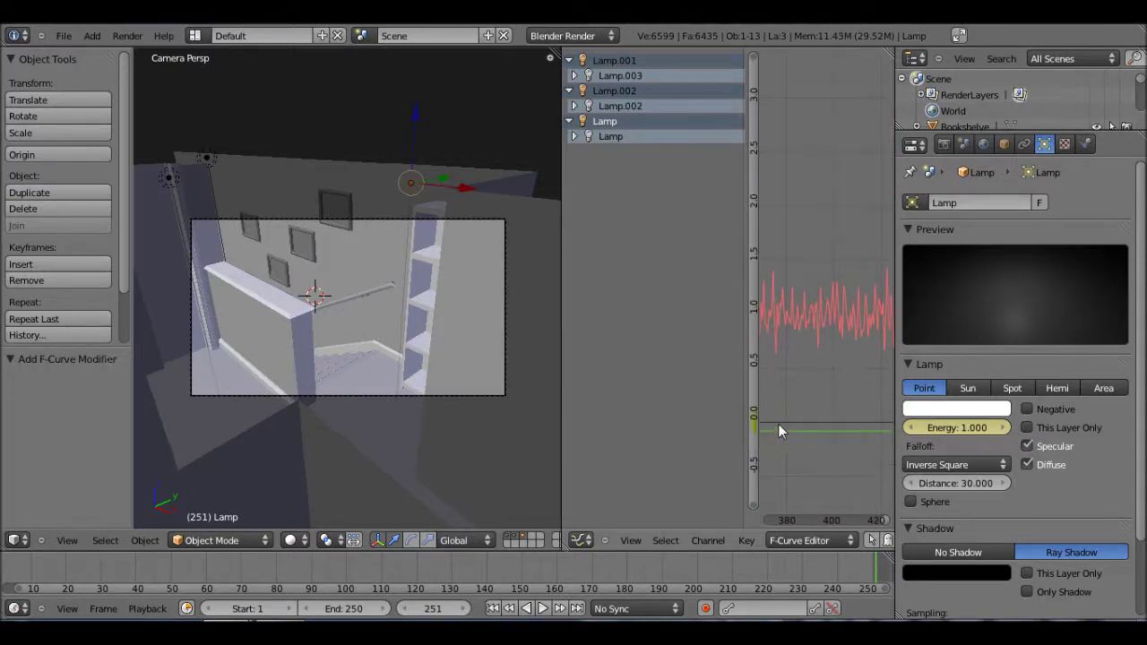
Lower the noisy curve below 1.0, preview the flicker, and merge back to one 3D view.
key("g")
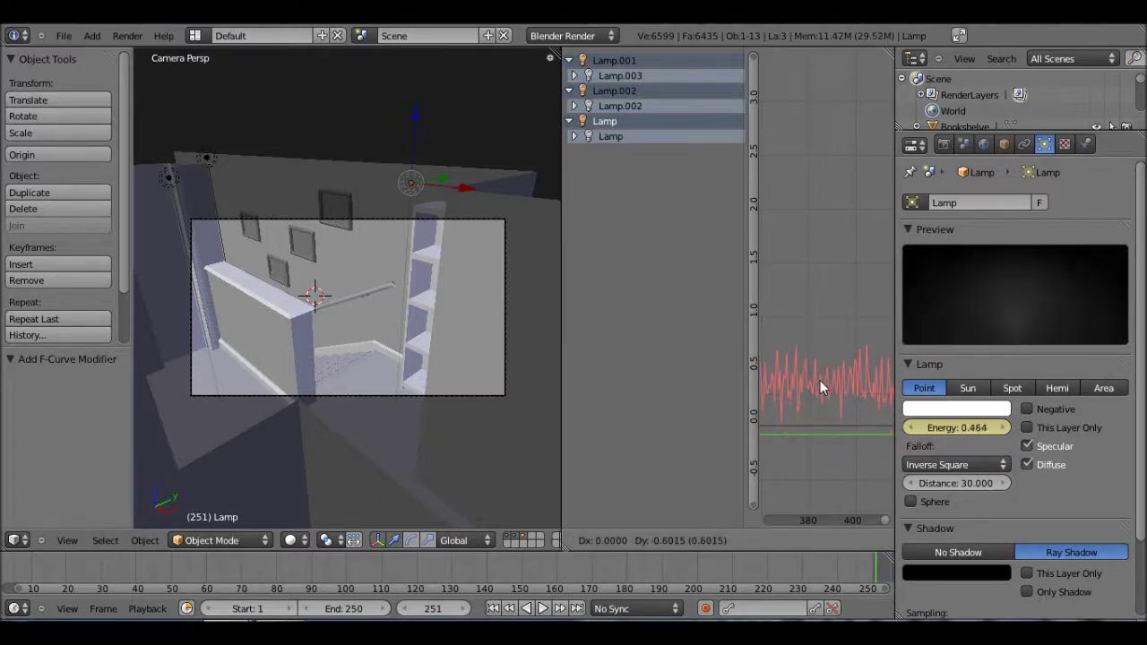
left_click(820, 372)
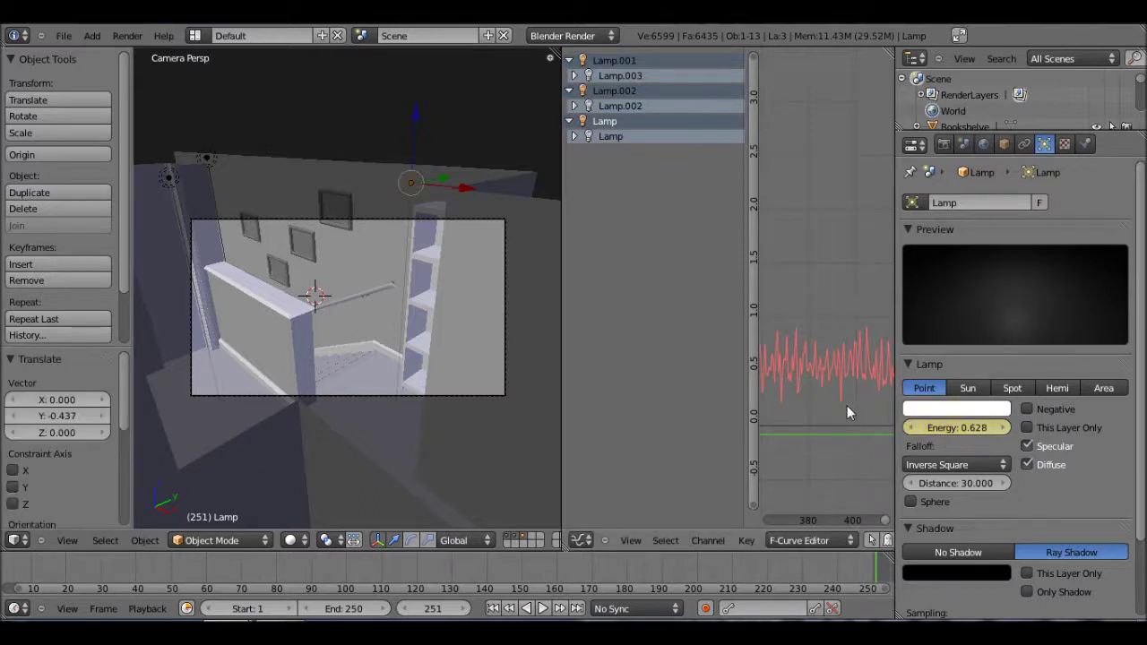
left_click_drag(846, 412, 781, 368)
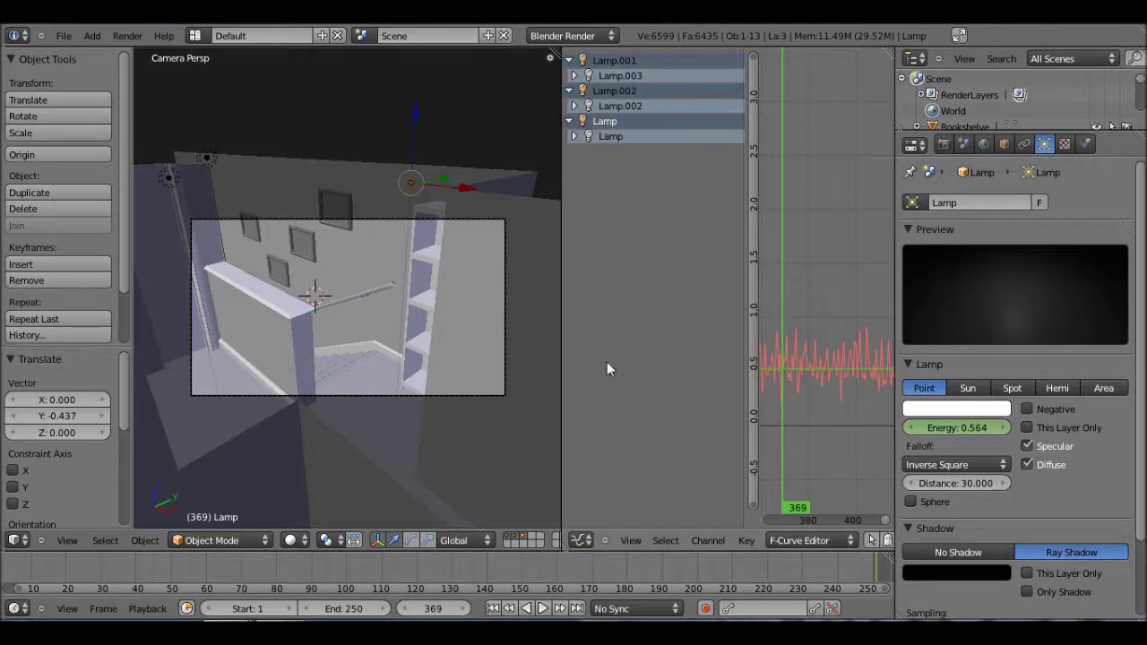
left_click(485, 360)
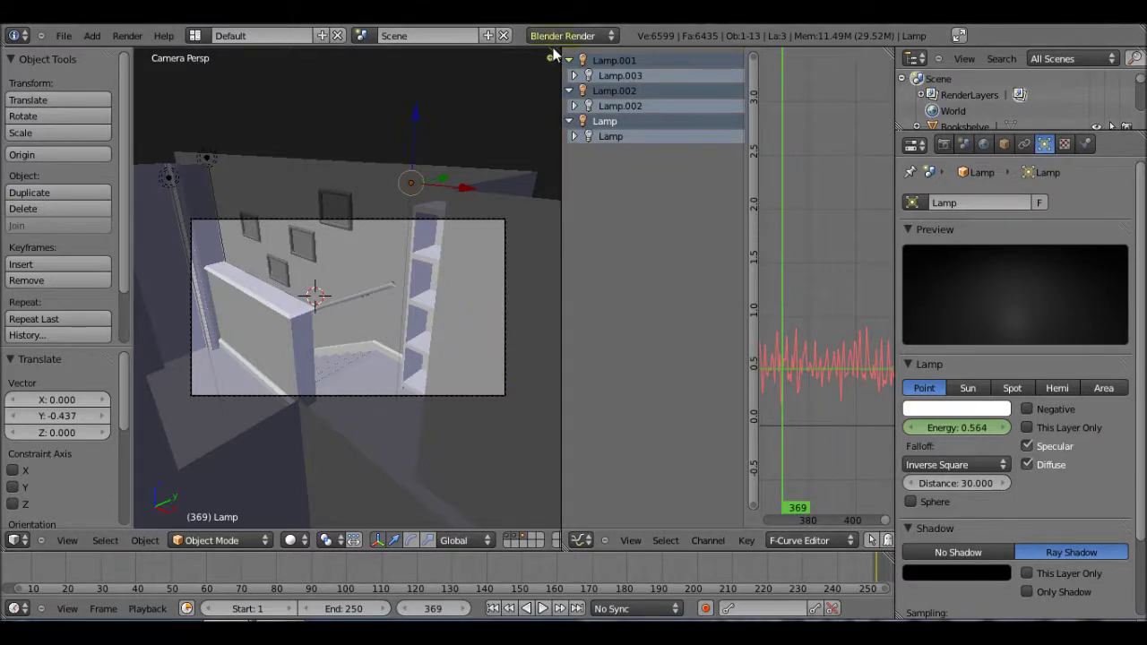
left_click_drag(574, 56, 300, 179)
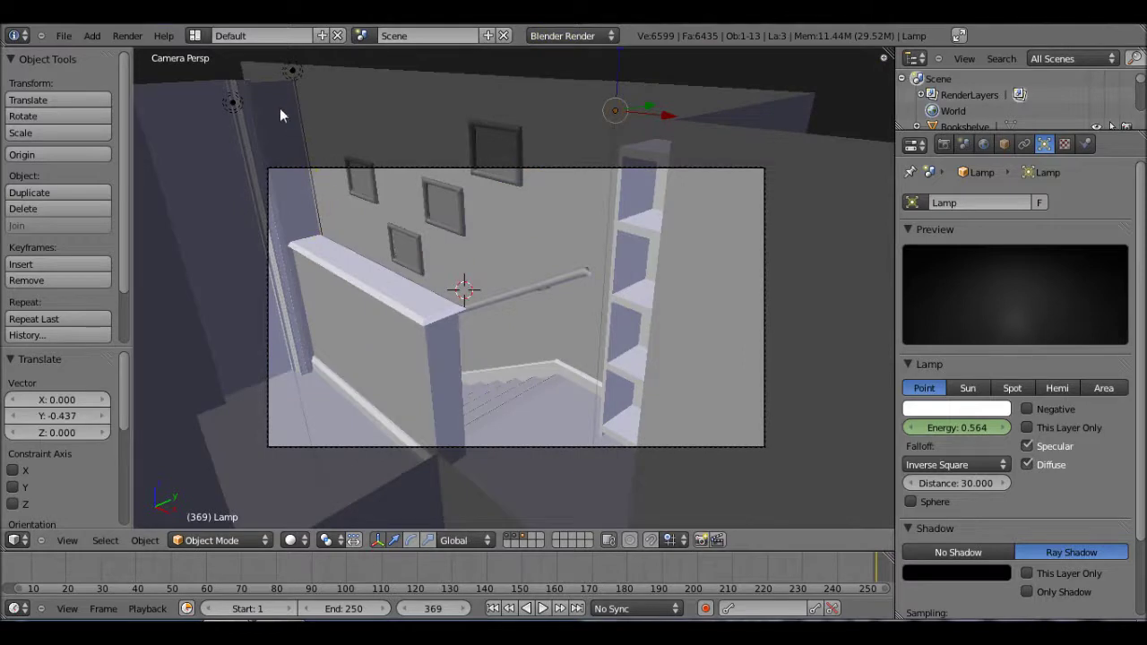
Select Lamp.002 and Lamp.001, lower the lamp energy to 0.709, and show the render settings.
left_click(412, 238)
right_click(232, 115)
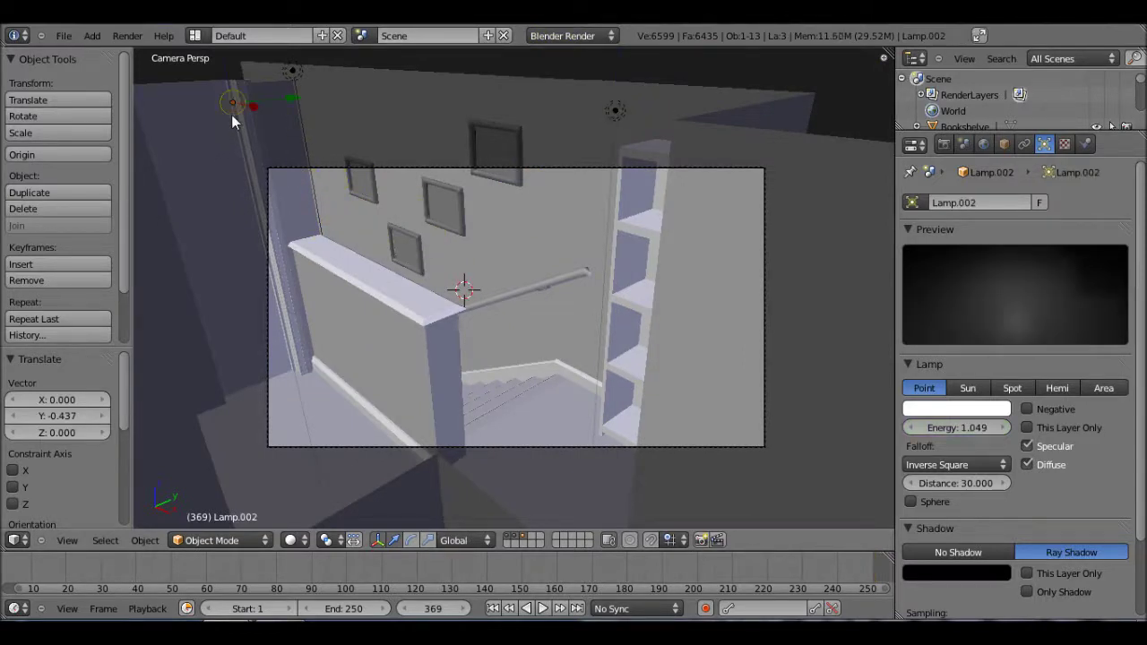
right_click(303, 76, "shift")
left_click(968, 435)
left_click_drag(967, 435, 944, 430)
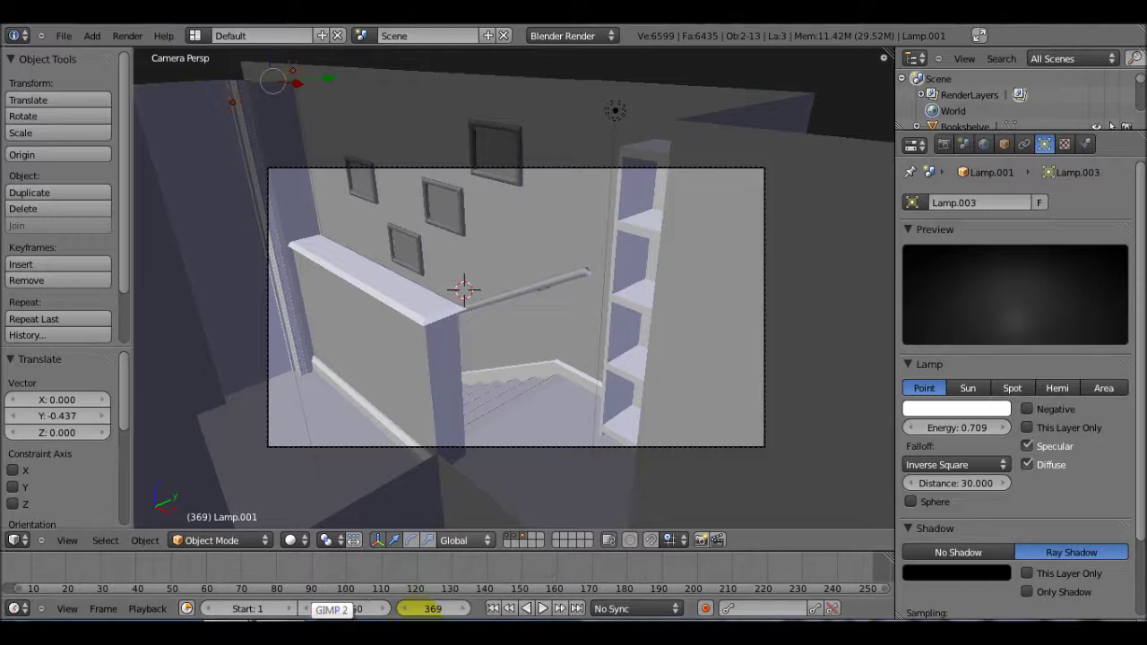
left_click(943, 144)
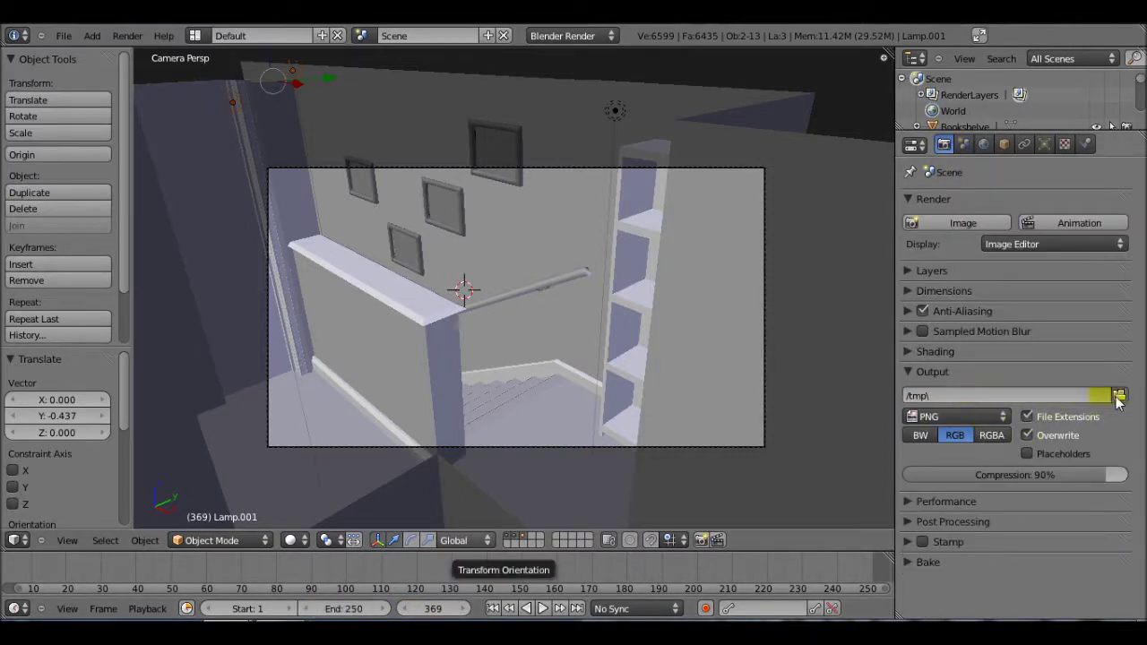
Point the render output to the Render Results folder with the file name hallway_Animation.
left_click(1118, 395)
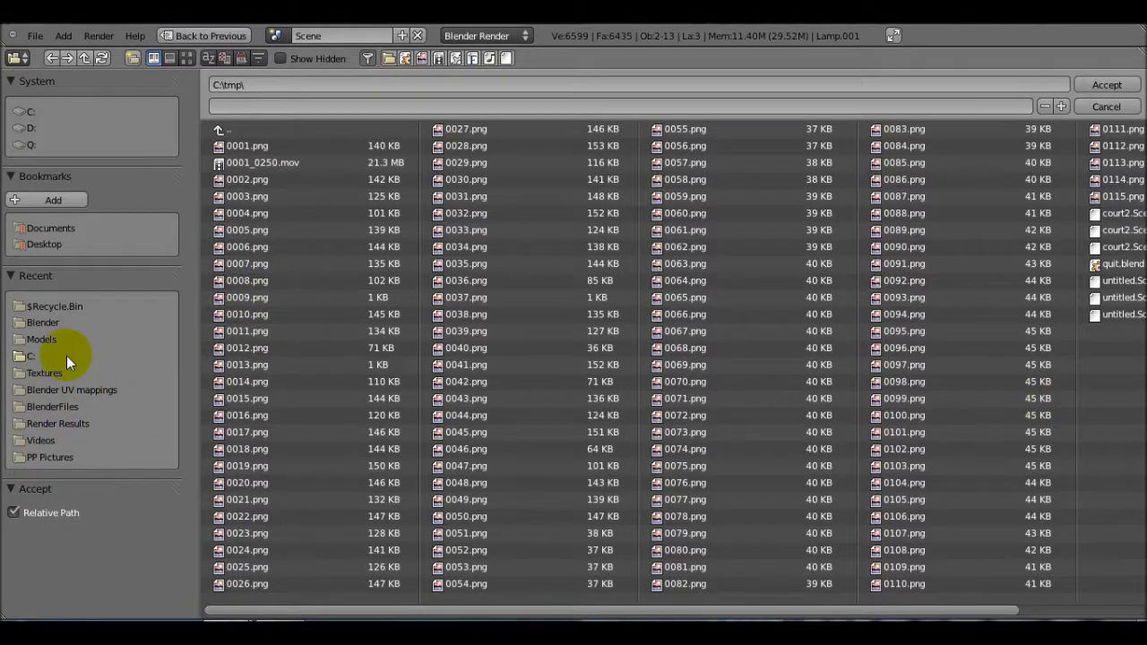
left_click(75, 418)
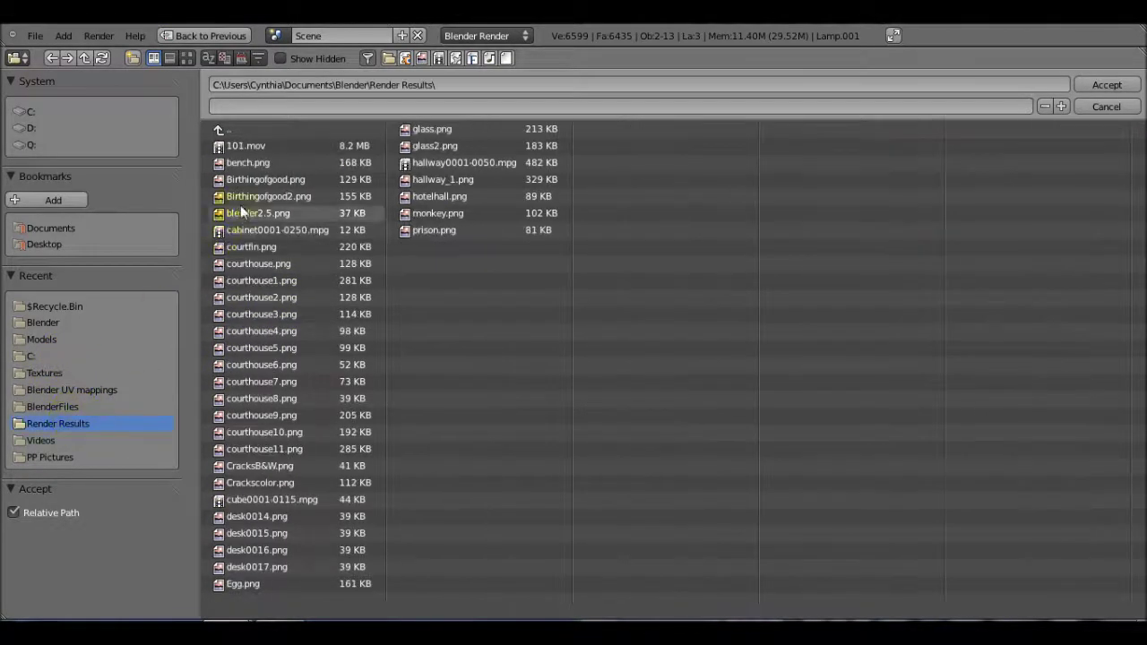
left_click(280, 105)
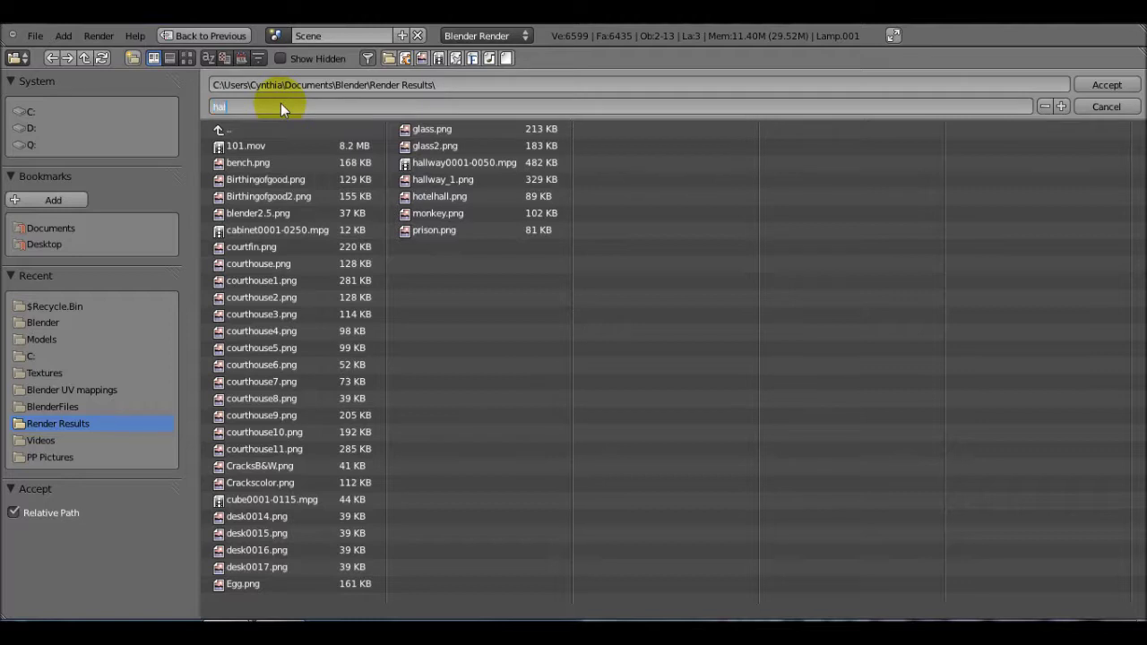
type("lway")
type("_Animation")
key("Return")
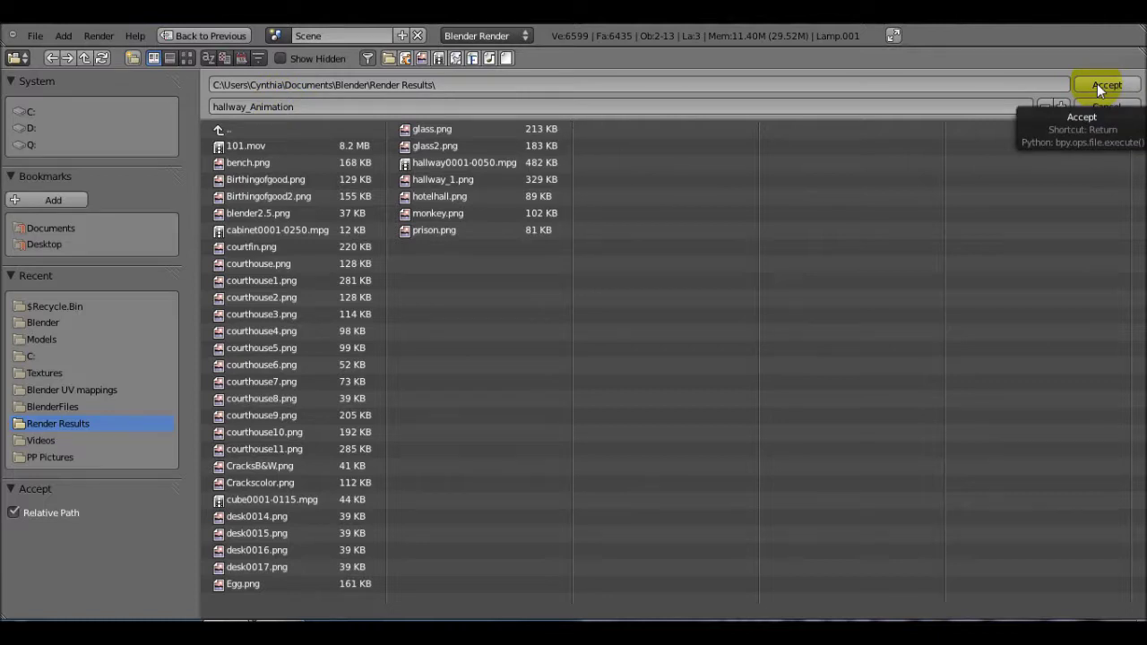
left_click(1097, 83)
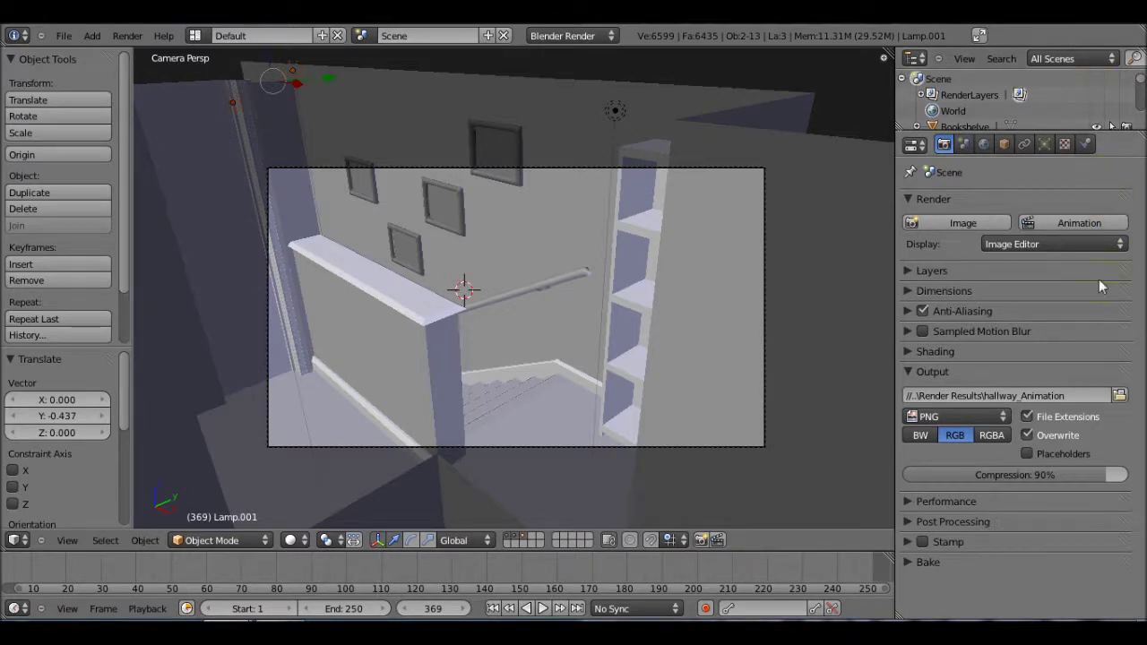
Set the output file format to MPEG and check the performance settings.
left_click(990, 418)
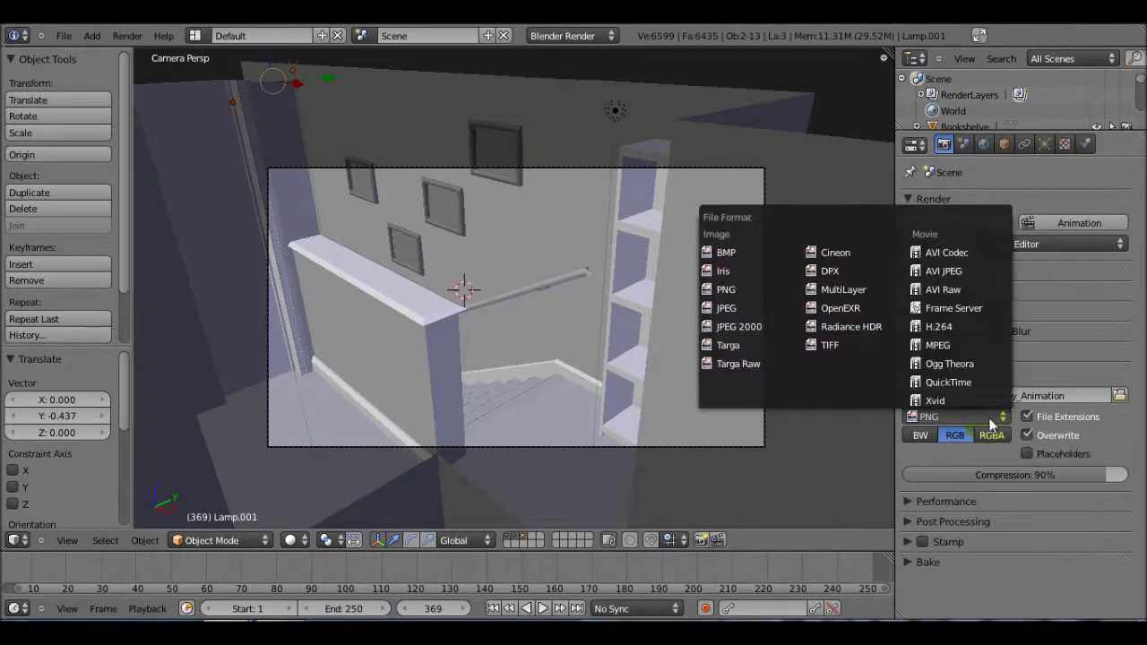
left_click(948, 345)
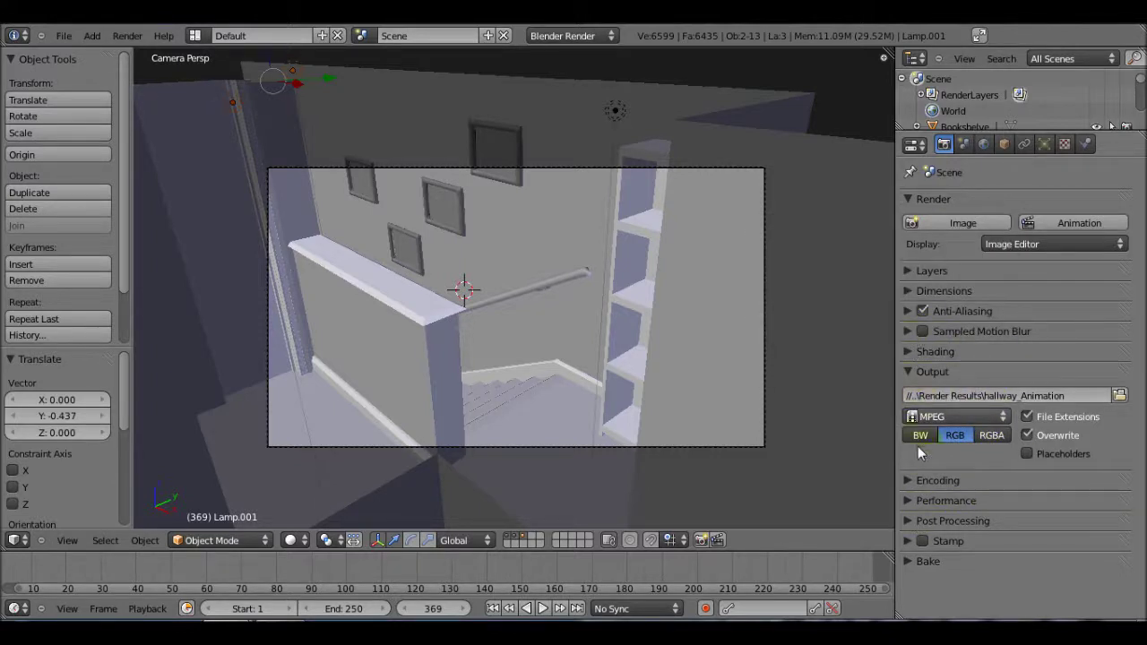
left_click(909, 502)
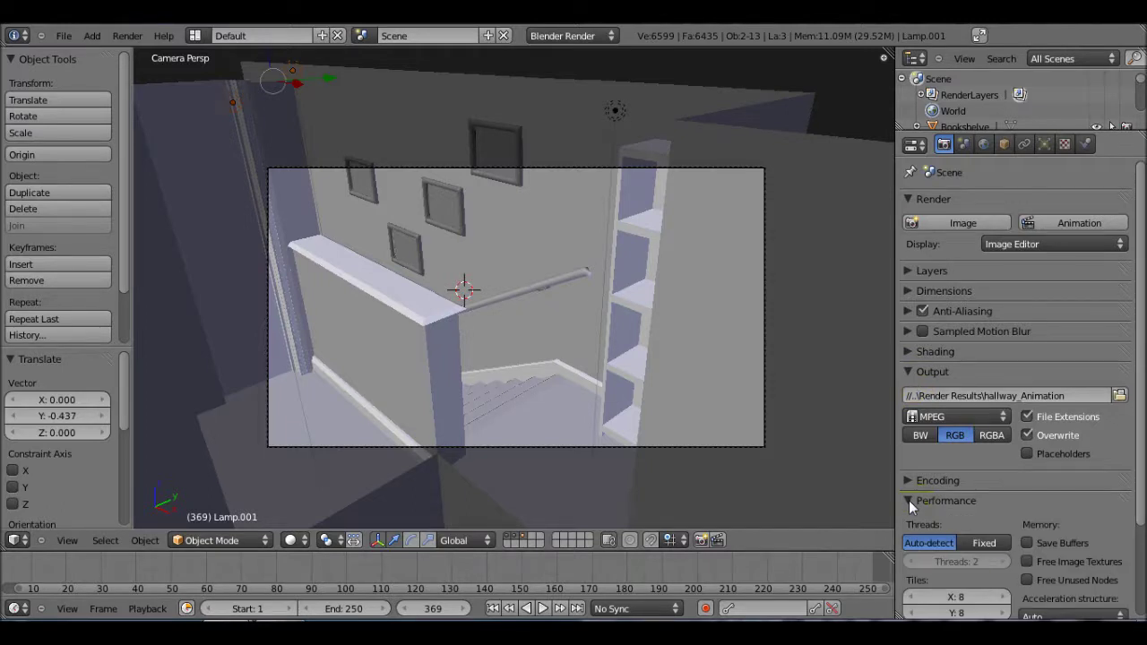
left_click(924, 538)
scroll(926, 529, "down", 3)
scroll(929, 503, "down", 1)
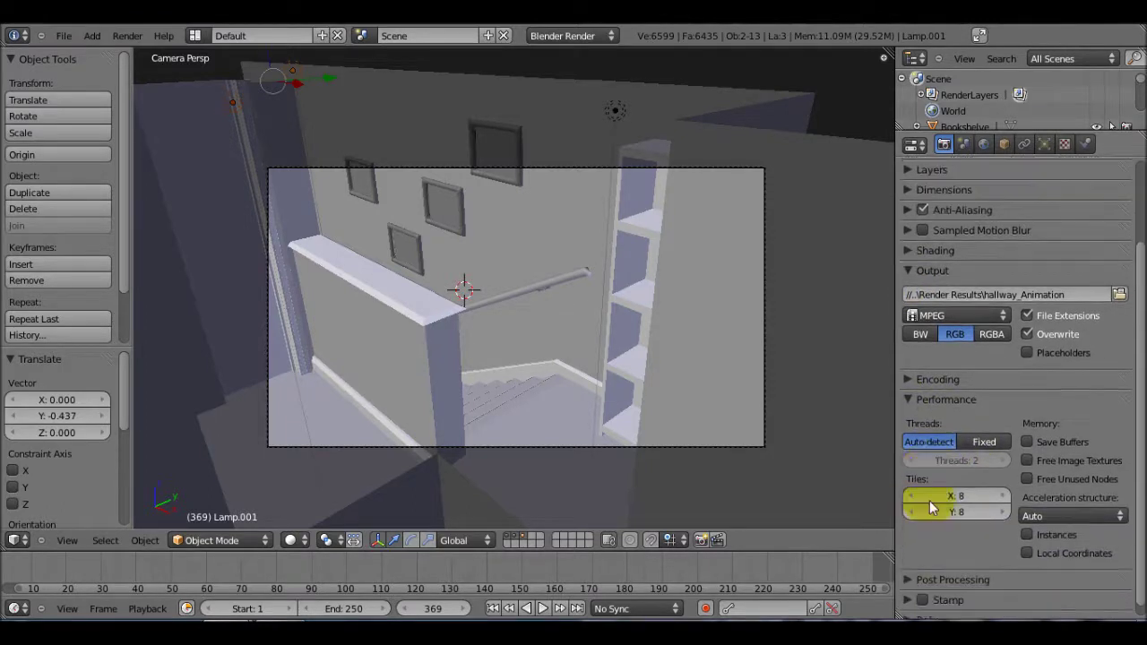
left_click(910, 400)
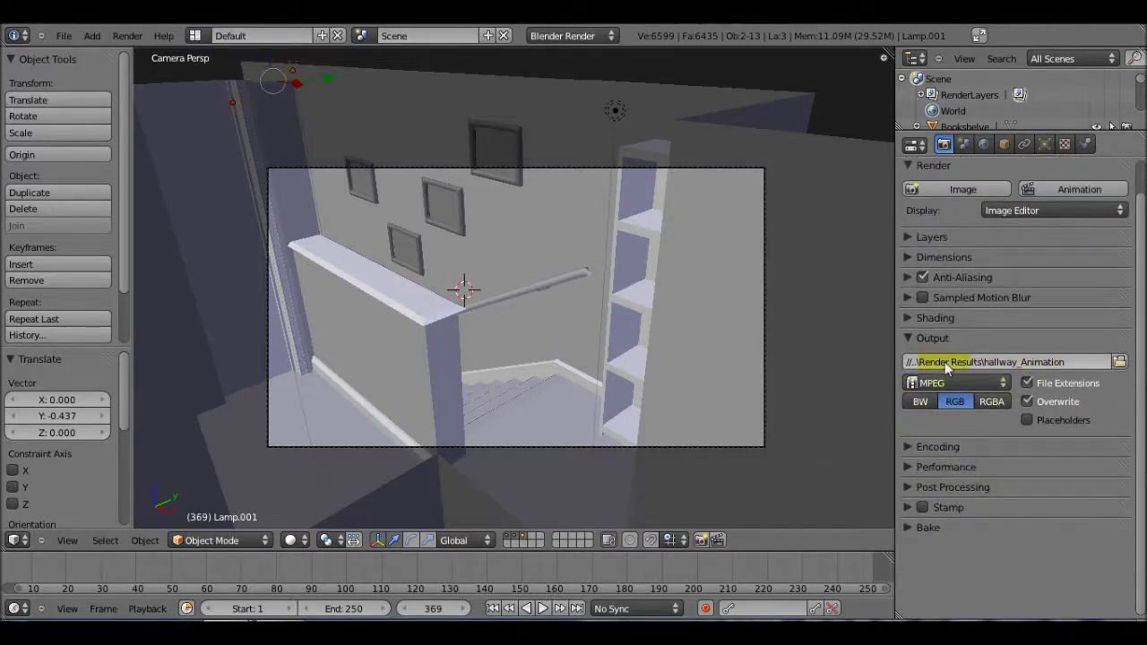
Confirm the hallway_Animation output path in Render Results and start rendering the animation.
left_click(1118, 363)
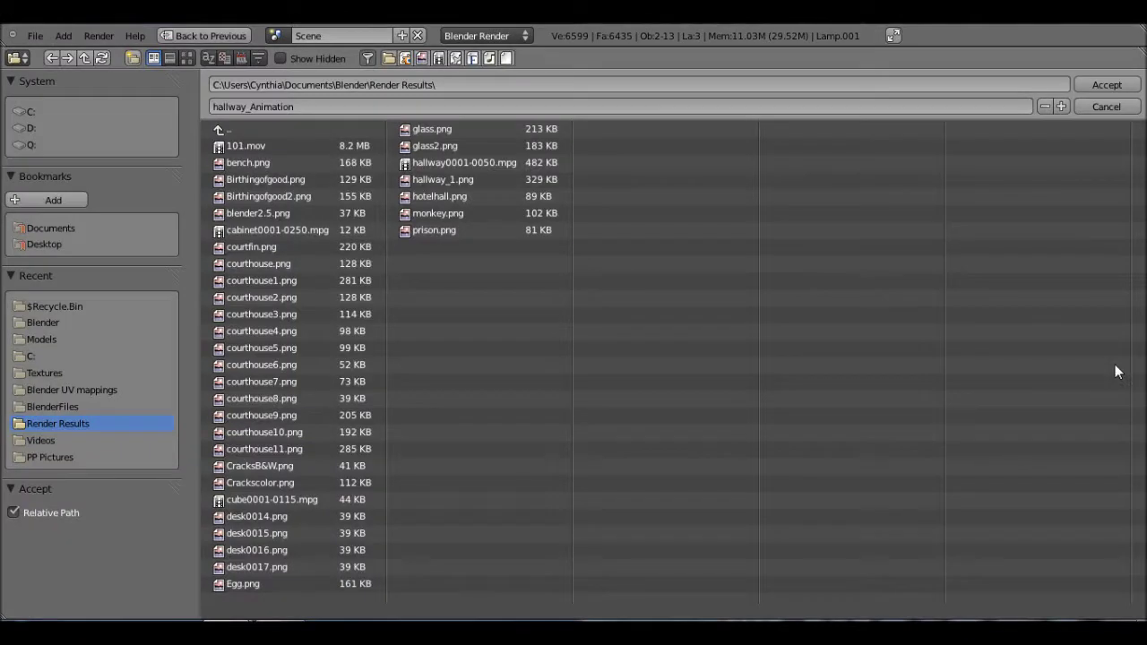
left_click(409, 107)
left_click(1105, 84)
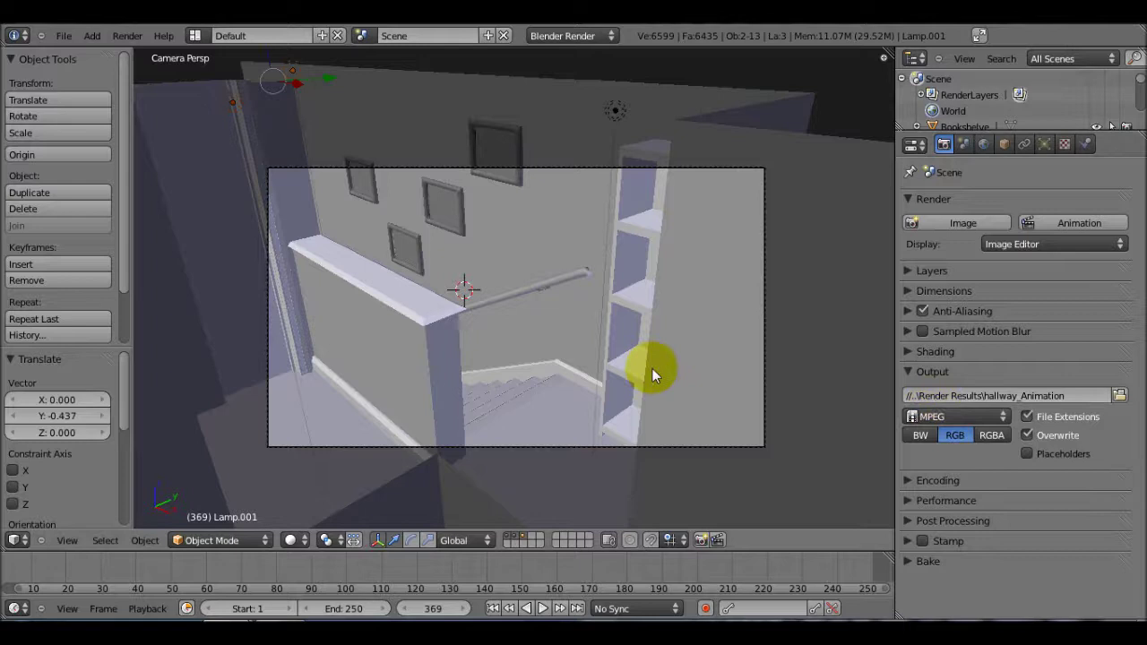
left_click(1072, 230)
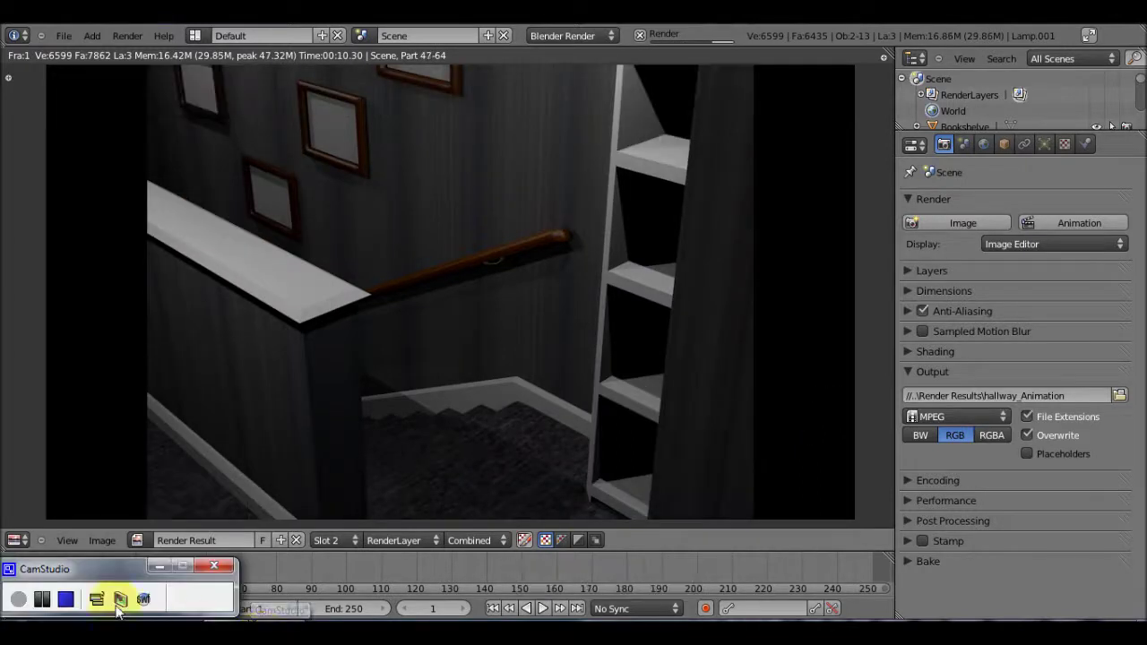
Let the render finish all 250 frames, then bring up a Windows Explorer Libraries window.
mouse_move(37, 599)
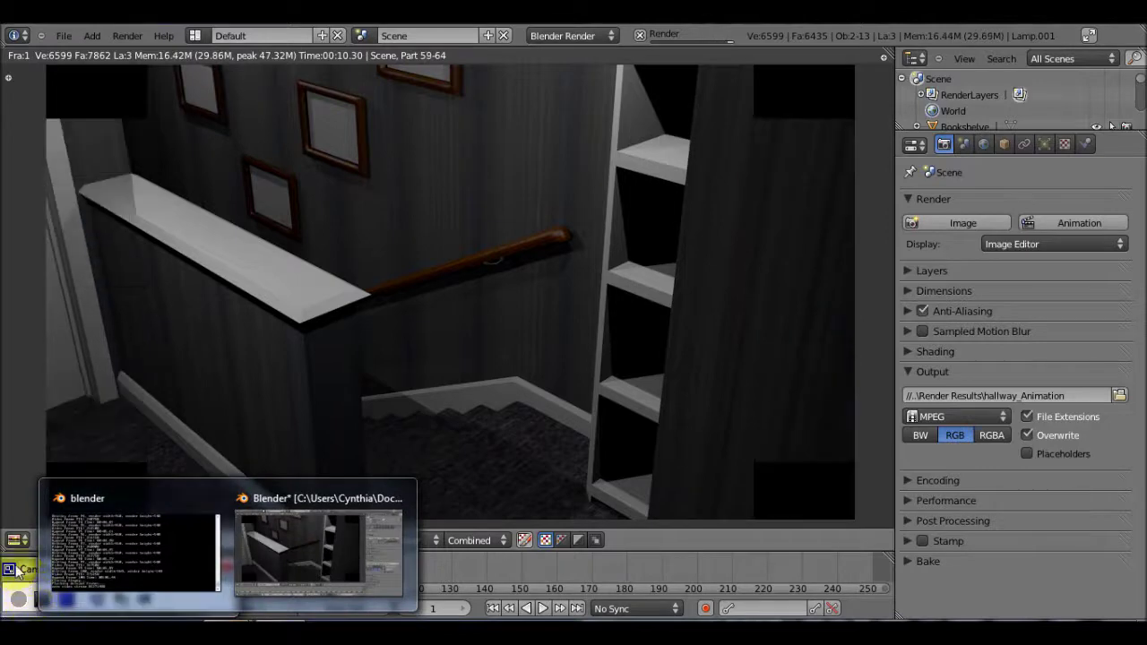
left_click(41, 598)
left_click(18, 599)
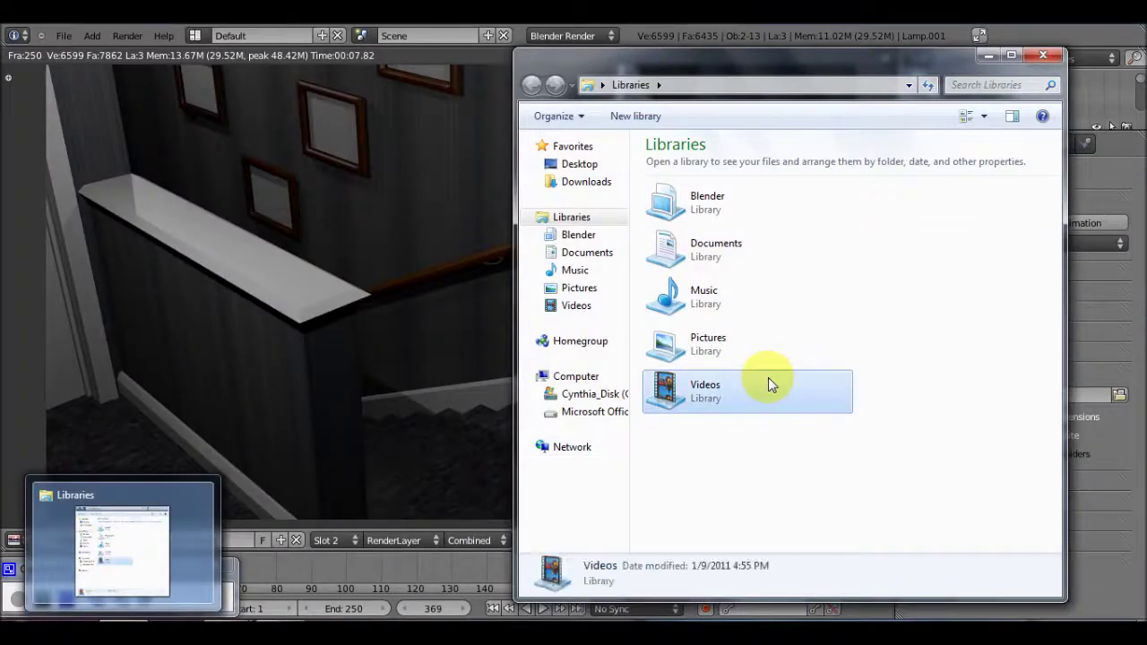
Browse Libraries to Blender > Render Results and play hallway_Animation0001-0250.
double_click(739, 400)
double_click(673, 275)
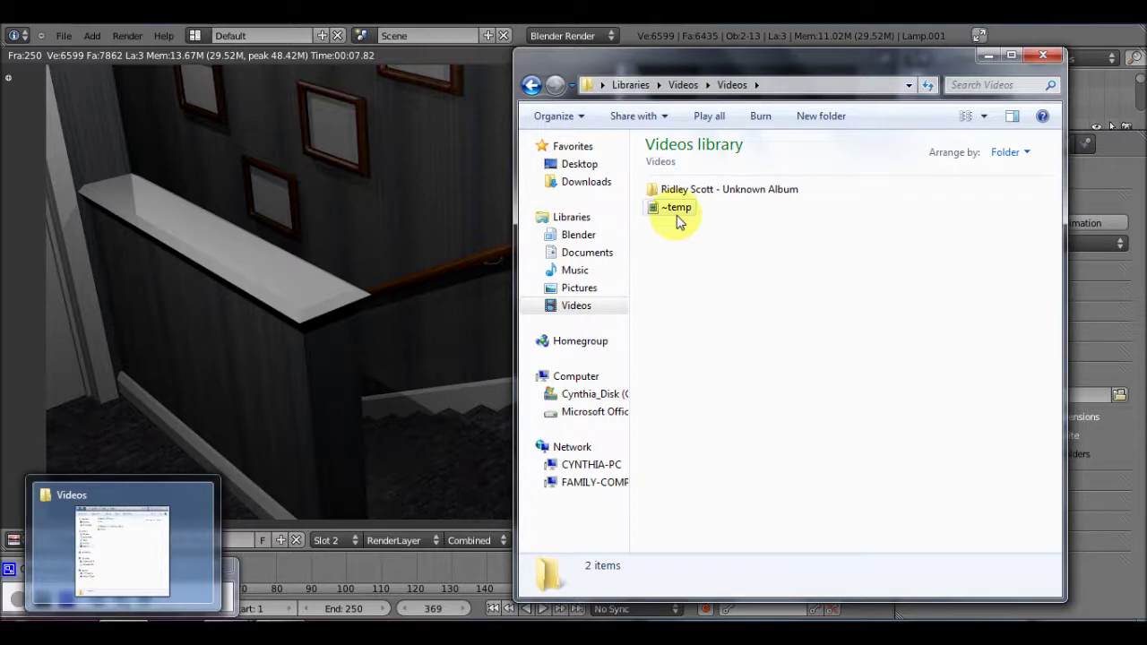
left_click(598, 234)
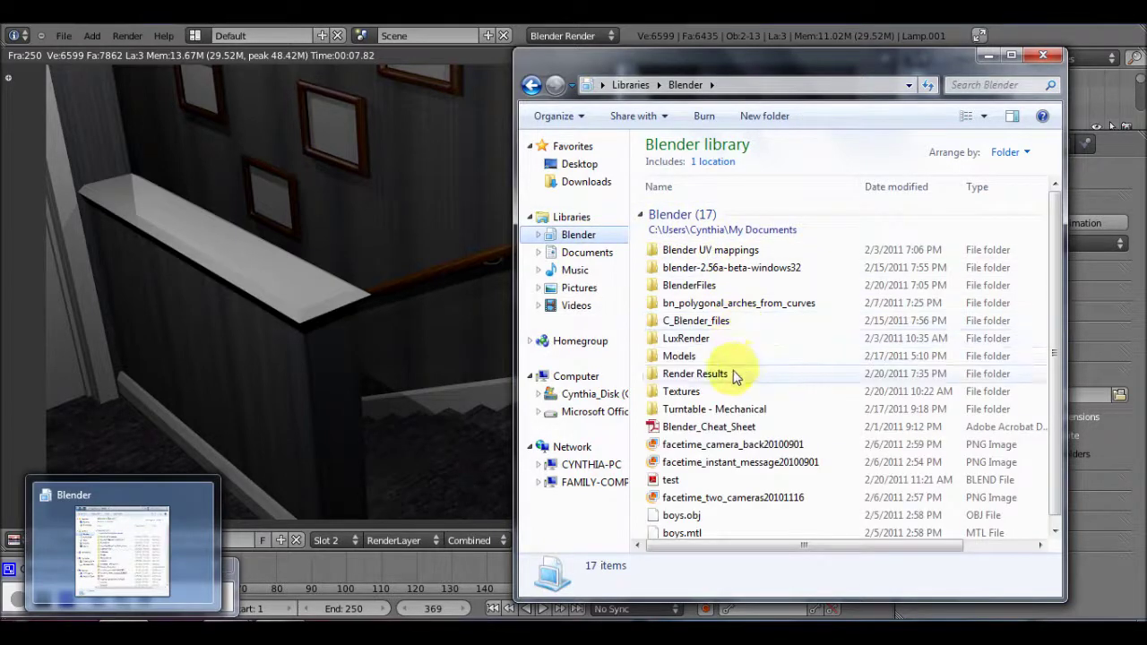
double_click(730, 373)
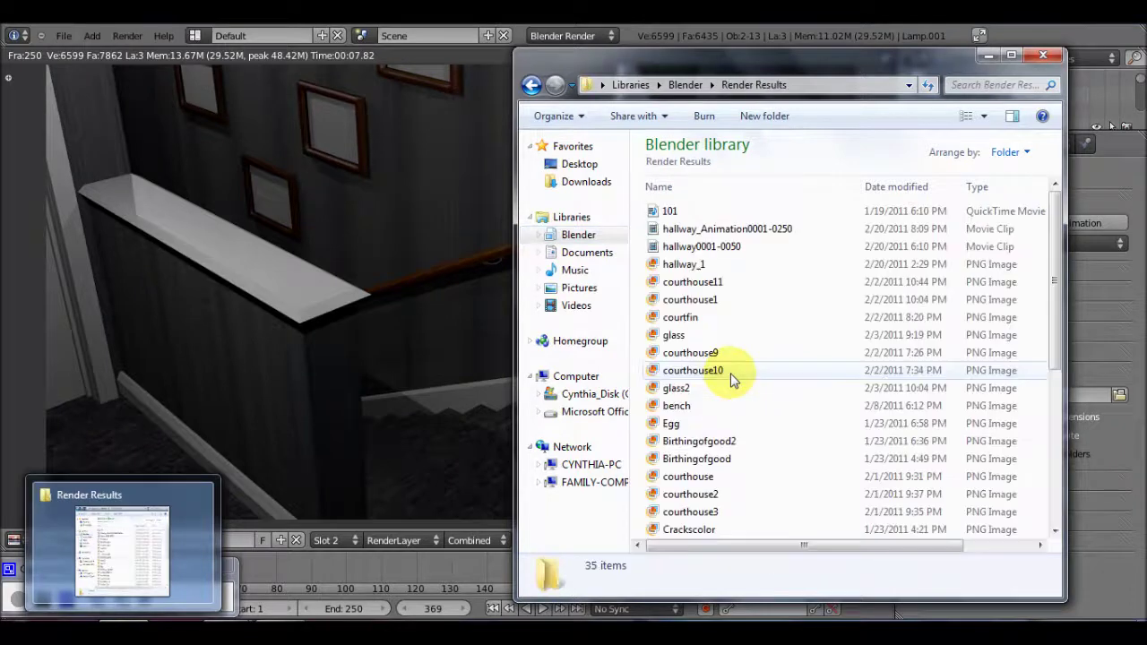
double_click(702, 229)
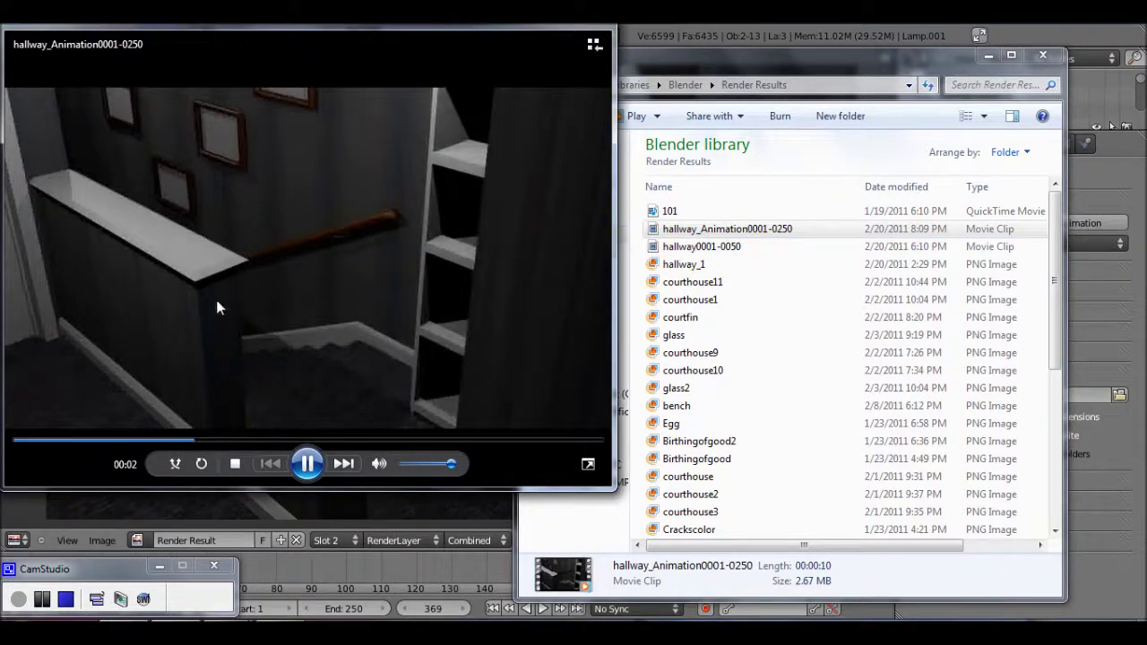
Pause and resume the hallway clip, then shrink the player window and restart playback.
left_click(314, 463)
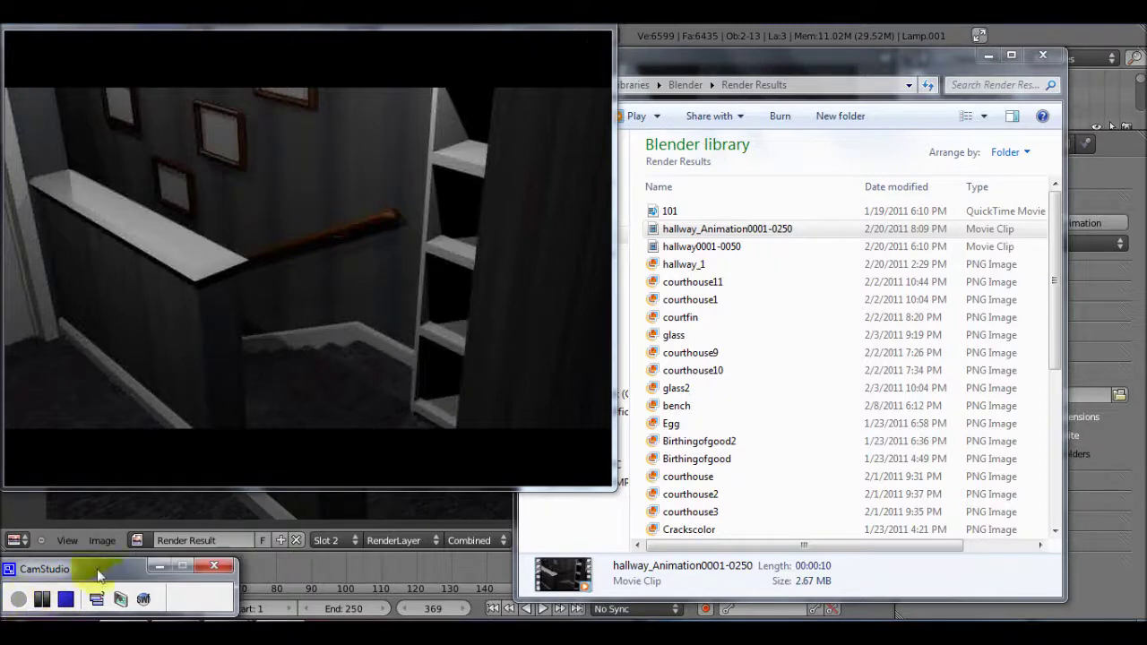
left_click(358, 357)
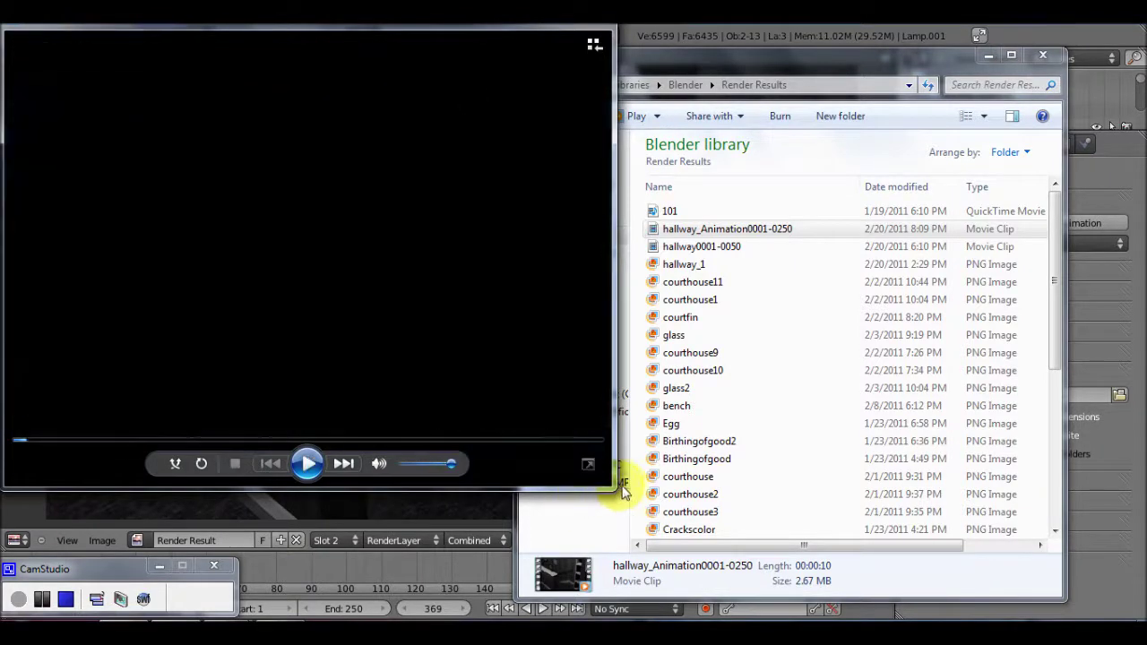
left_click_drag(614, 491, 155, 200)
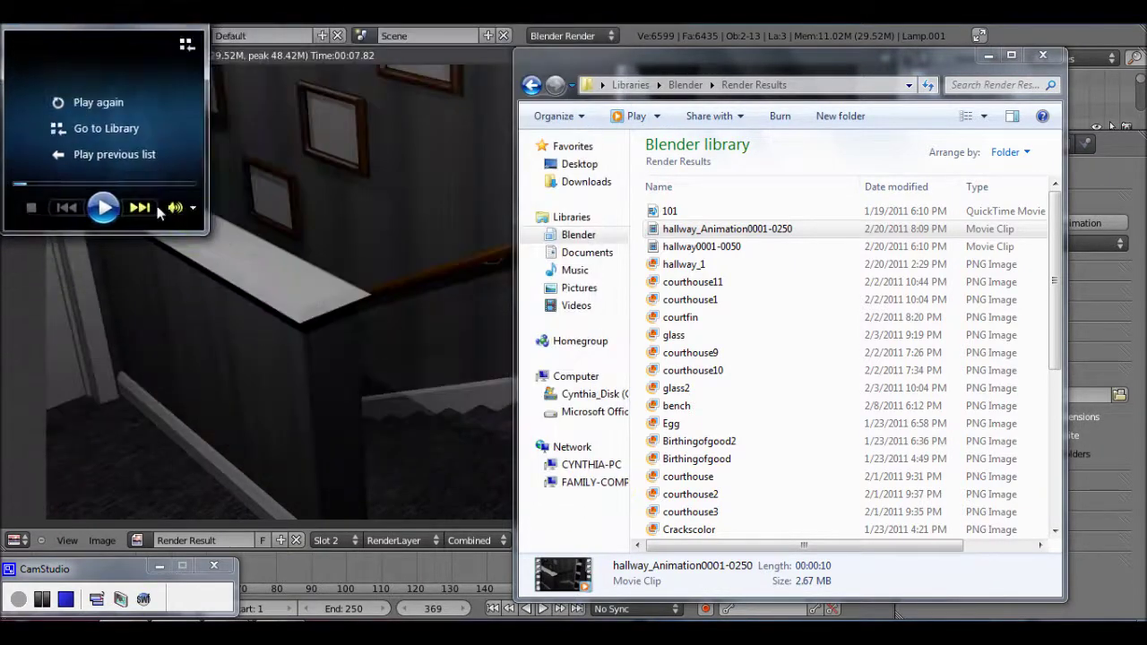
left_click(95, 208)
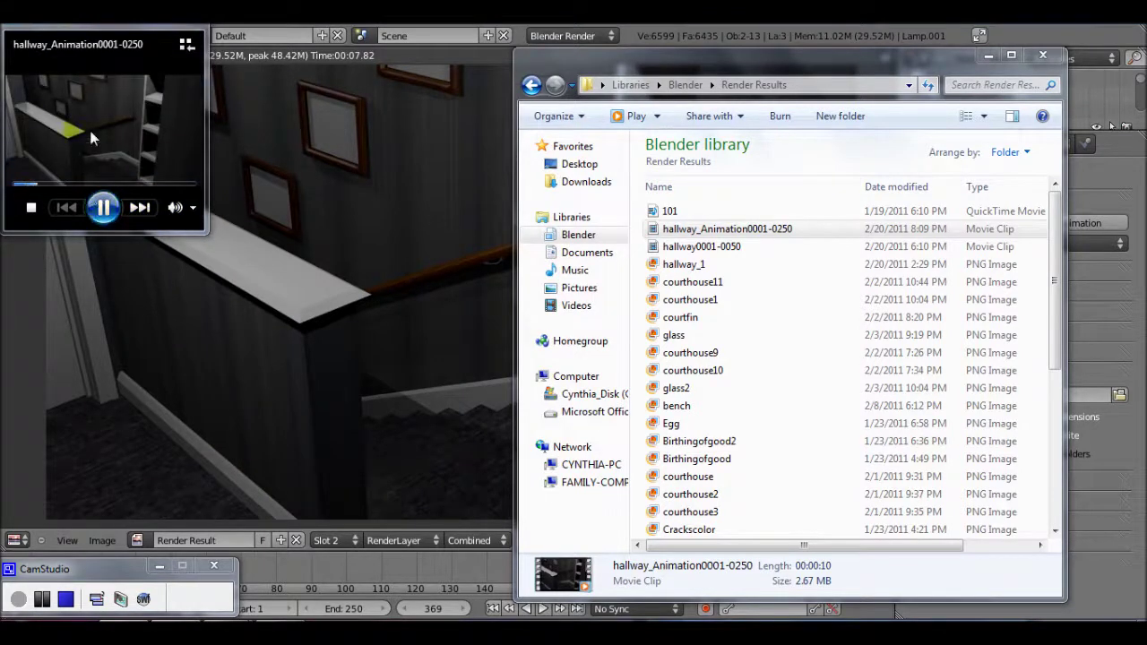
Move and enlarge the player, replay the clip, then close Windows Media Player.
left_click_drag(101, 41, 295, 151)
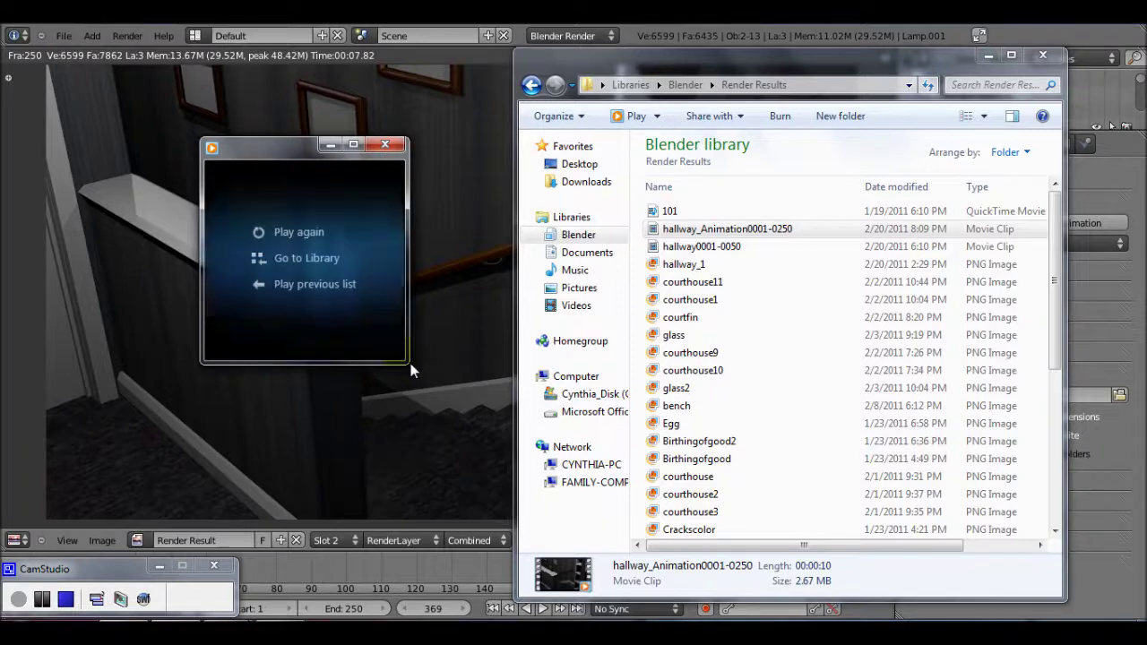
left_click_drag(414, 367, 567, 412)
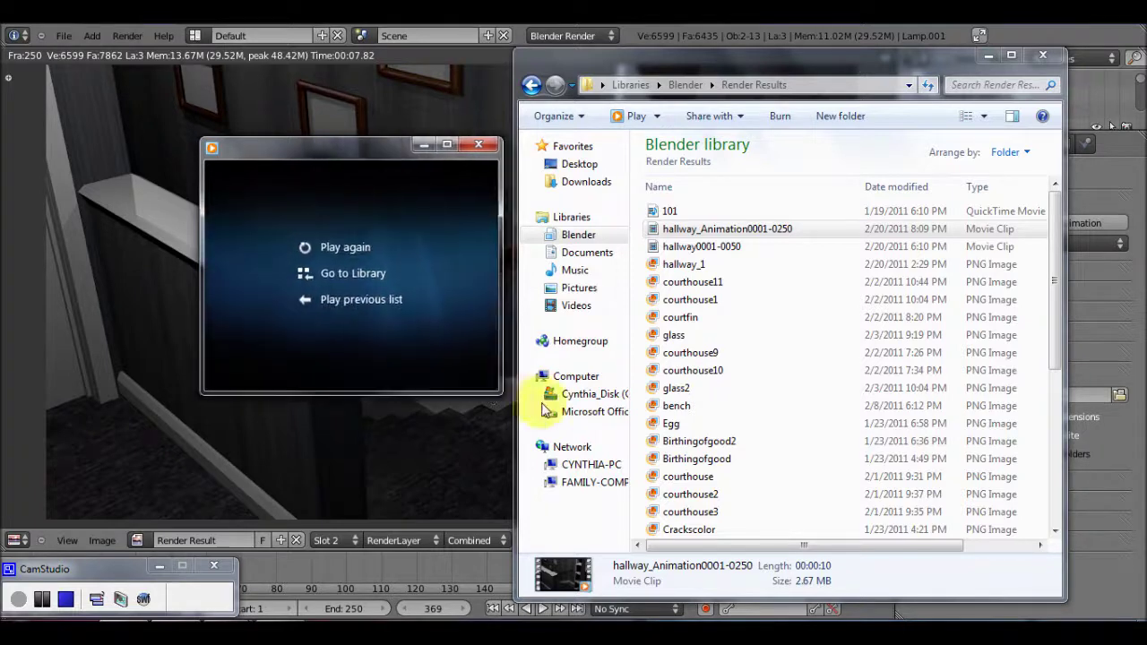
left_click(399, 258)
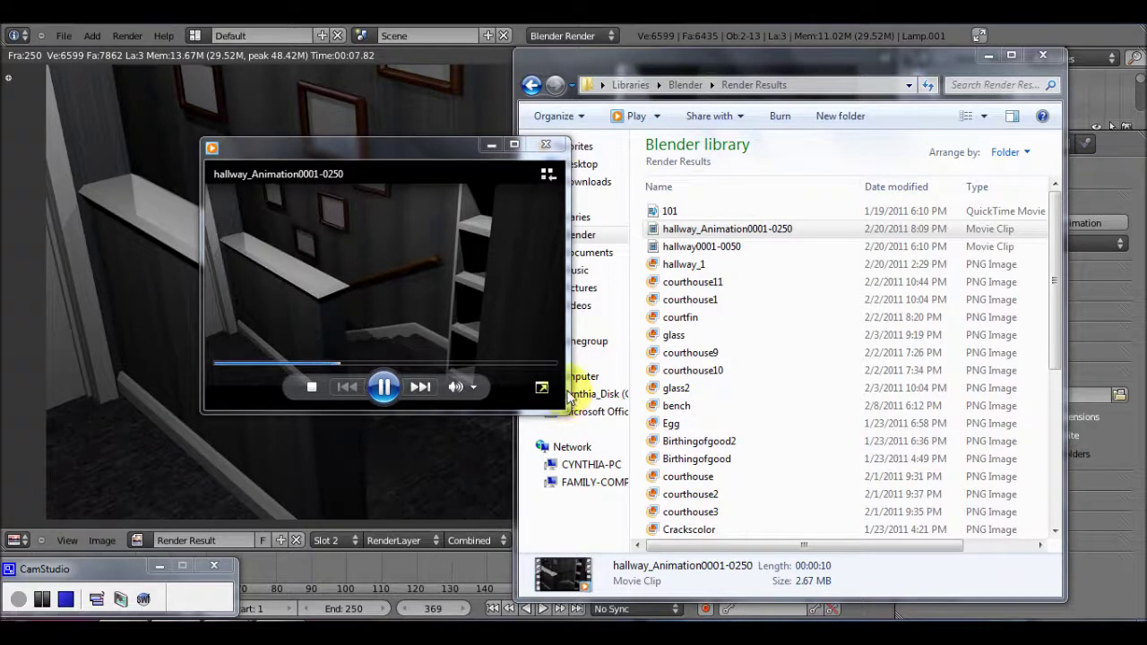
left_click_drag(568, 416, 374, 276)
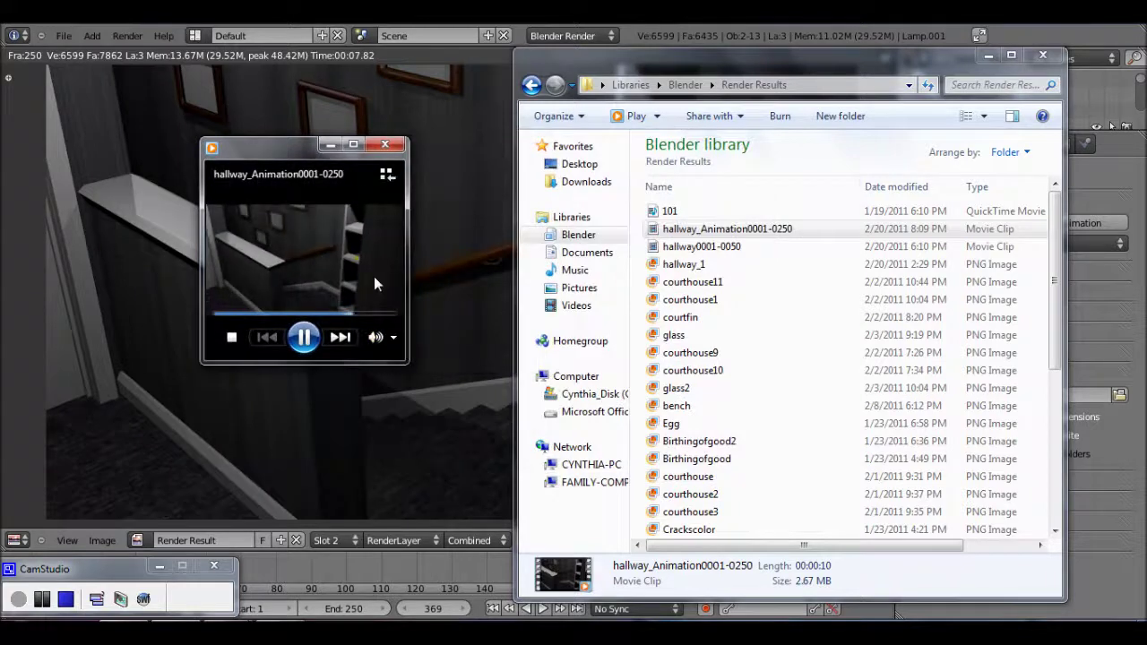
left_click(385, 147)
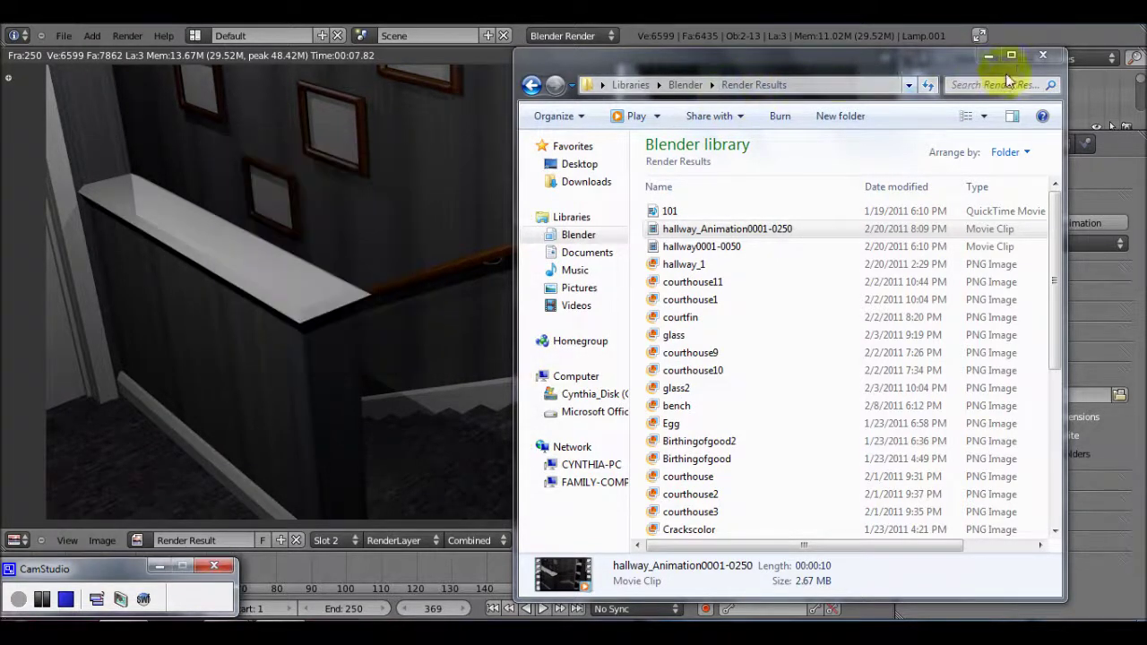
Close Explorer, leave the render result with Esc, and orbit the hallway model in the 3D view.
left_click(1039, 57)
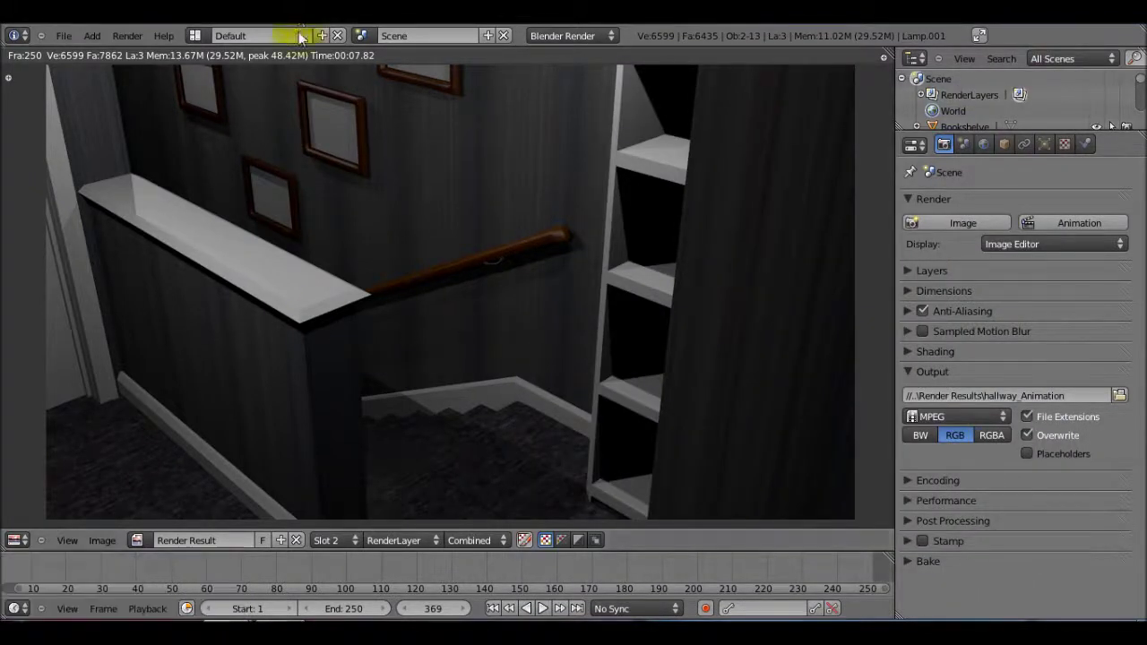
key("Escape")
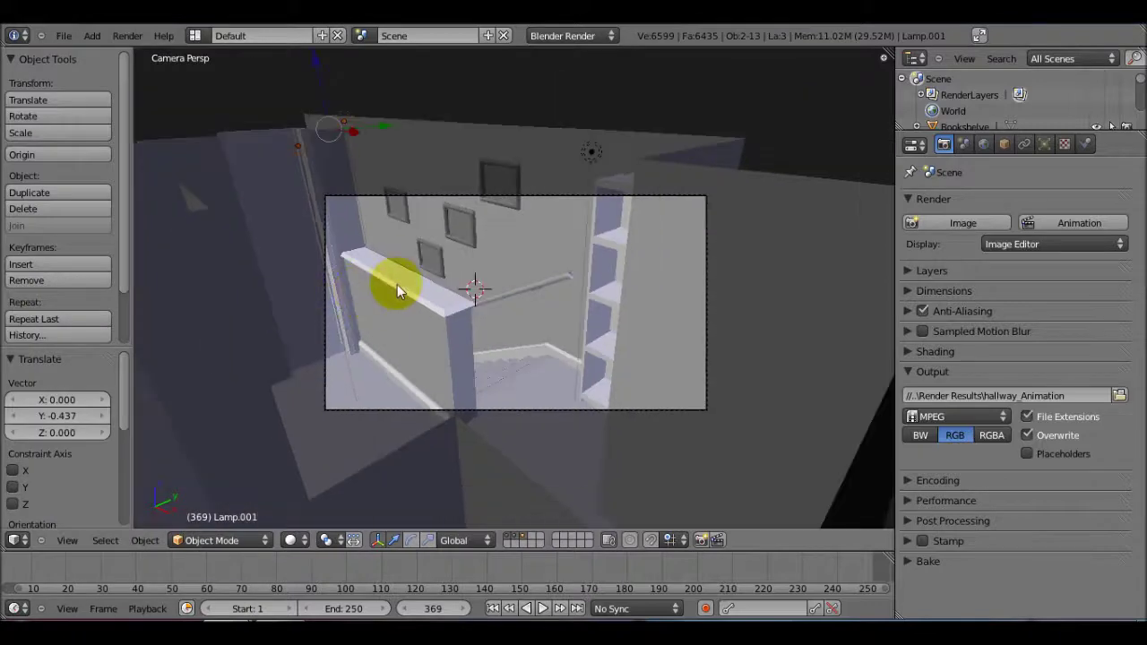
middle_click_drag(397, 284, 408, 499)
left_click(456, 289)
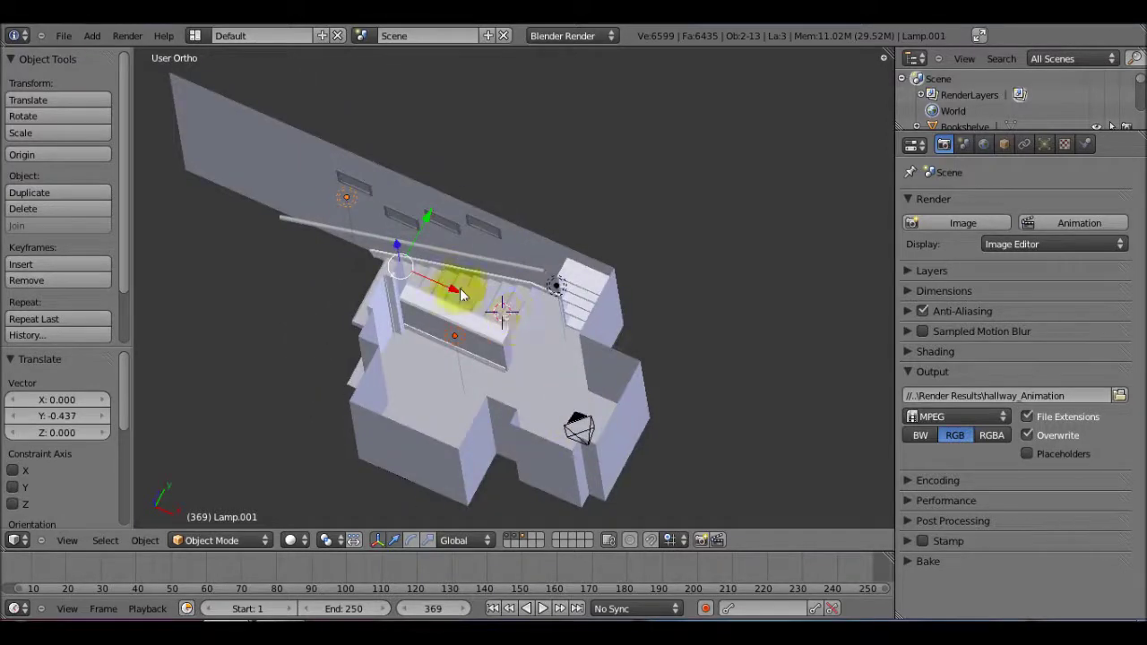
left_click(474, 353)
middle_click_drag(512, 492, 443, 390)
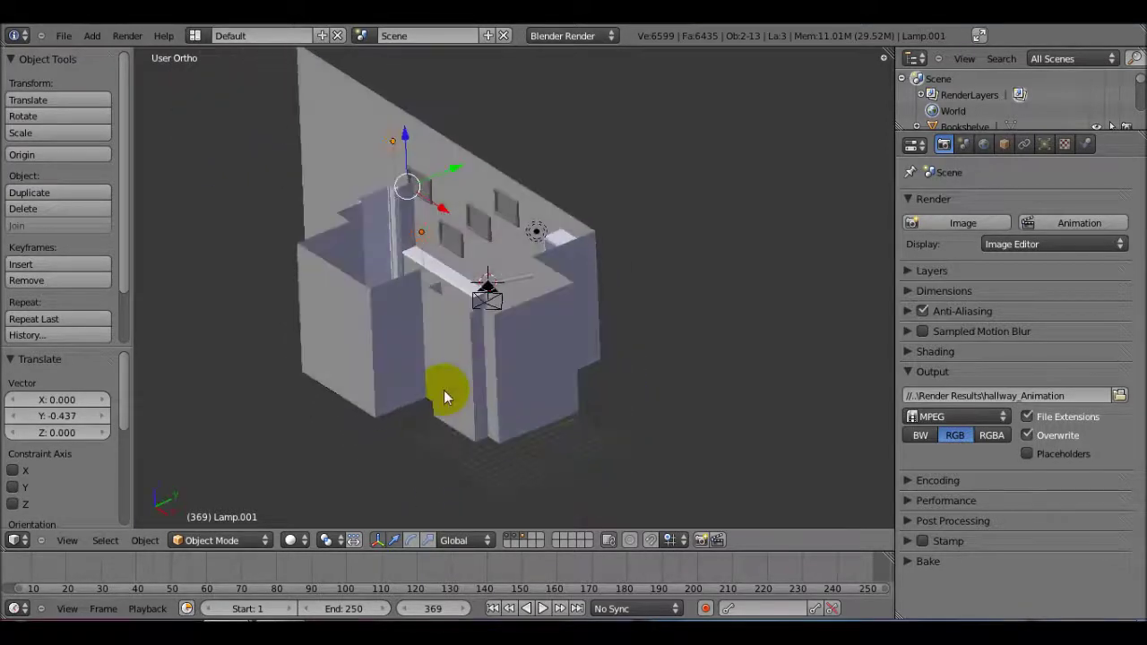